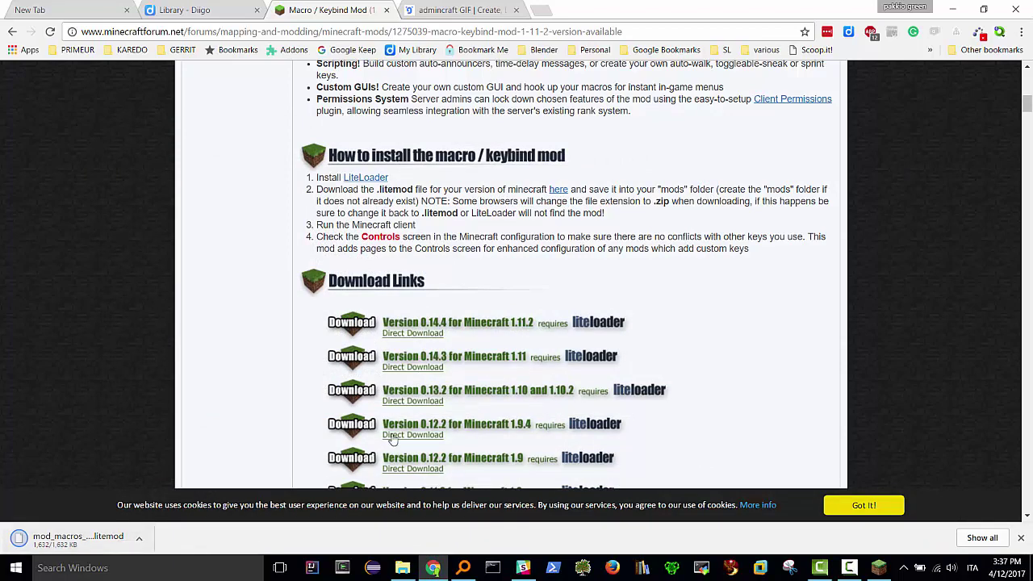
- Review the mod's install instructions and download links, then bring the Minecraft 1.11.2 window forward
scroll(421, 330, up, 1)
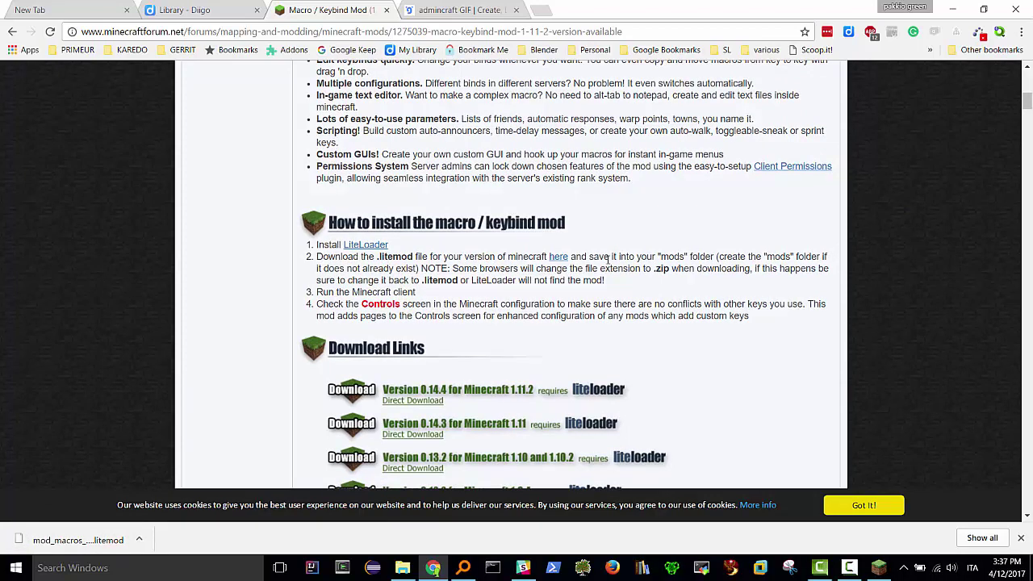
scroll(608, 259, down, 3)
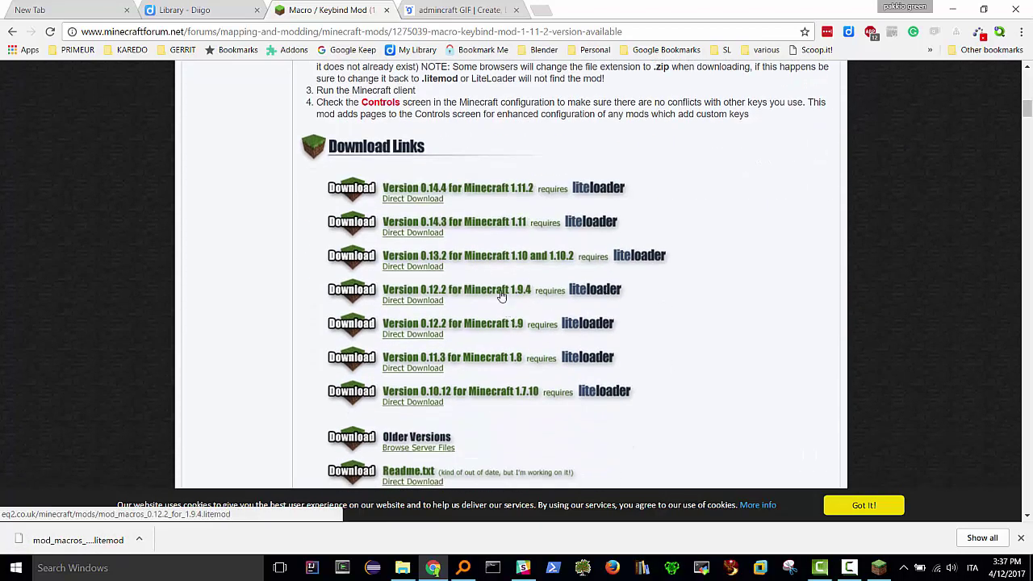
scroll(436, 245, down, 1)
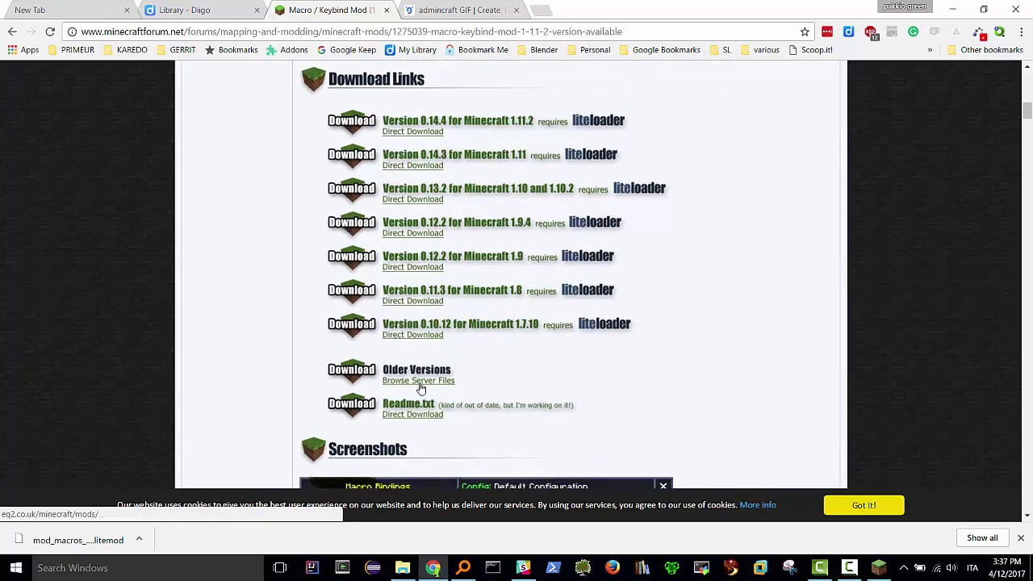
scroll(423, 376, down, 3)
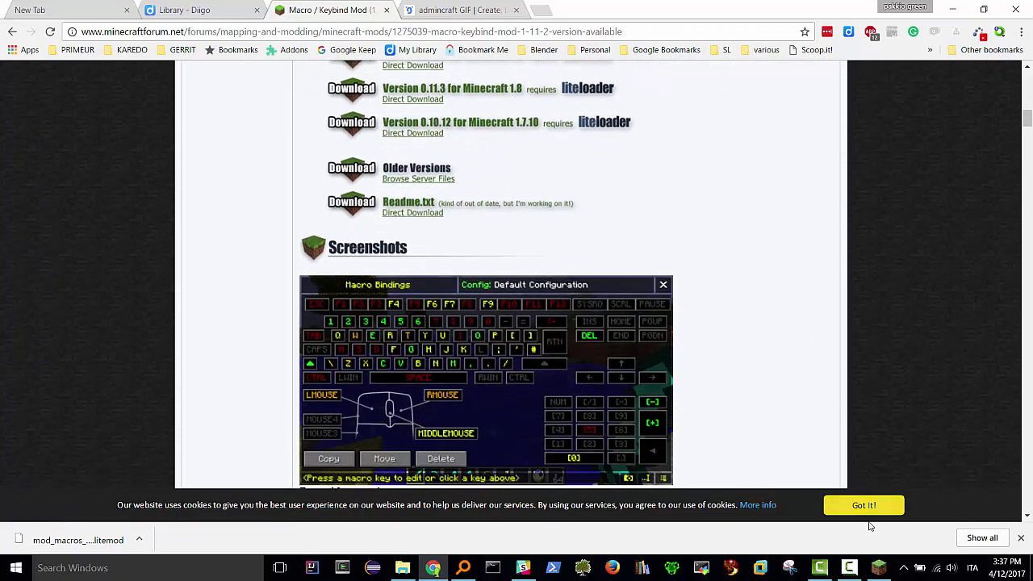
click(879, 568)
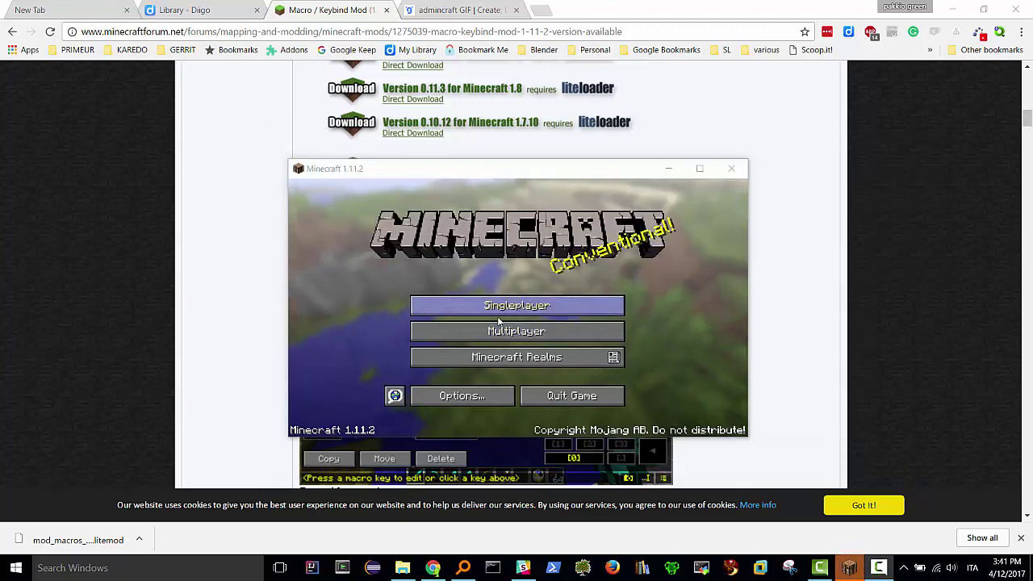
- Lower Minecraft's Master Volume to 7% in Music & Sounds, then close the game window
click(465, 398)
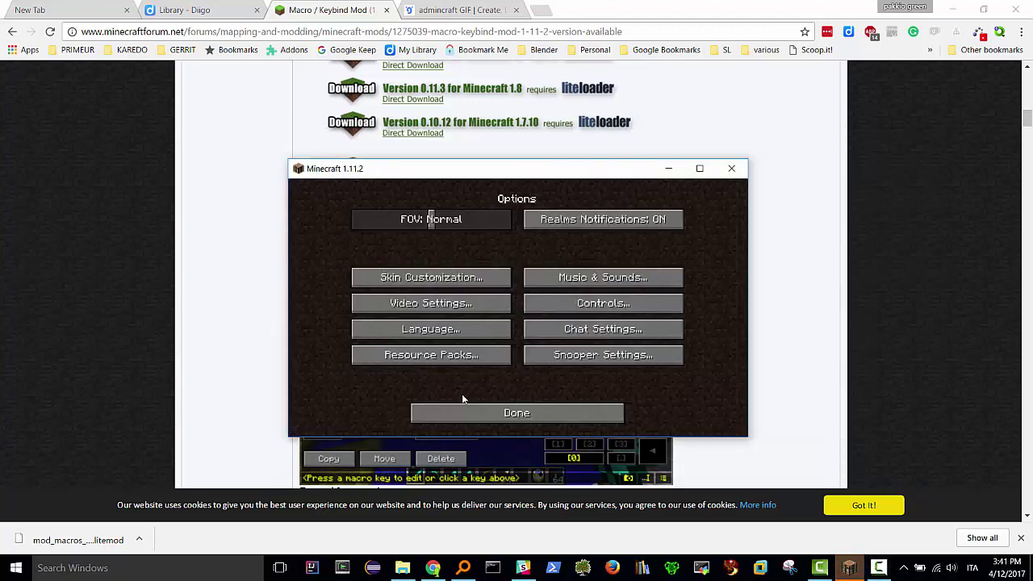
click(585, 278)
drag(680, 220, 381, 222)
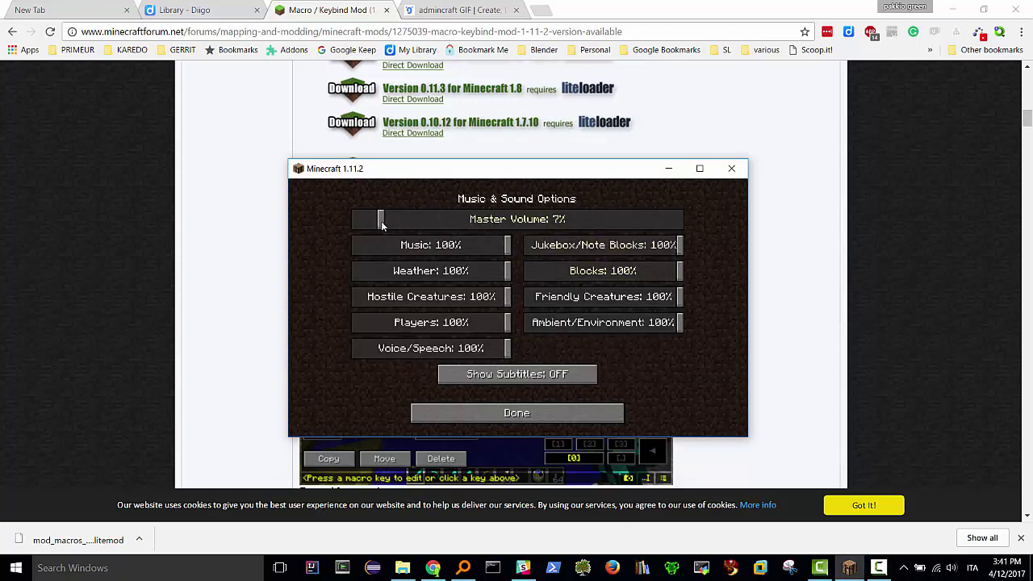
click(502, 412)
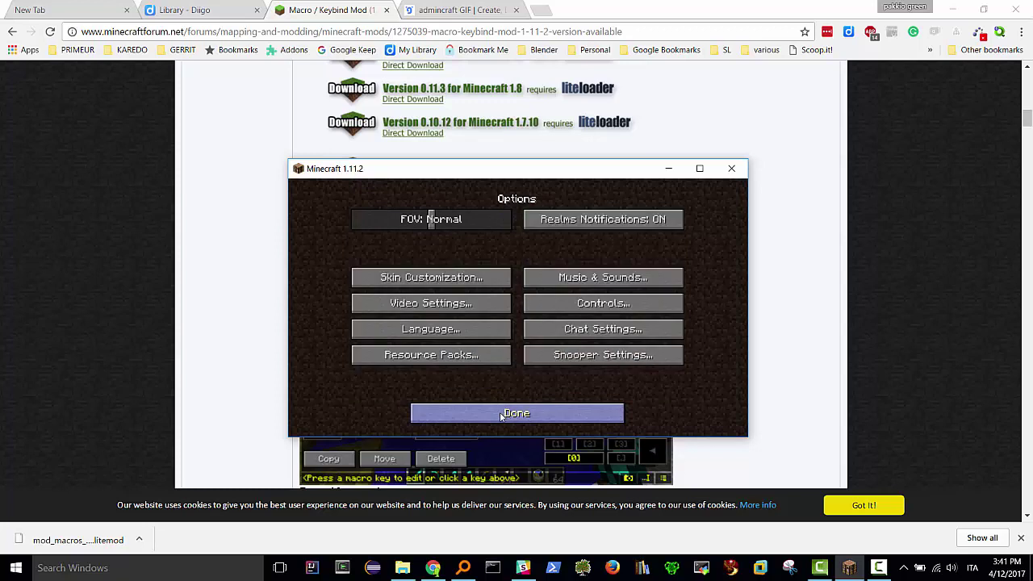
drag(575, 168, 565, 133)
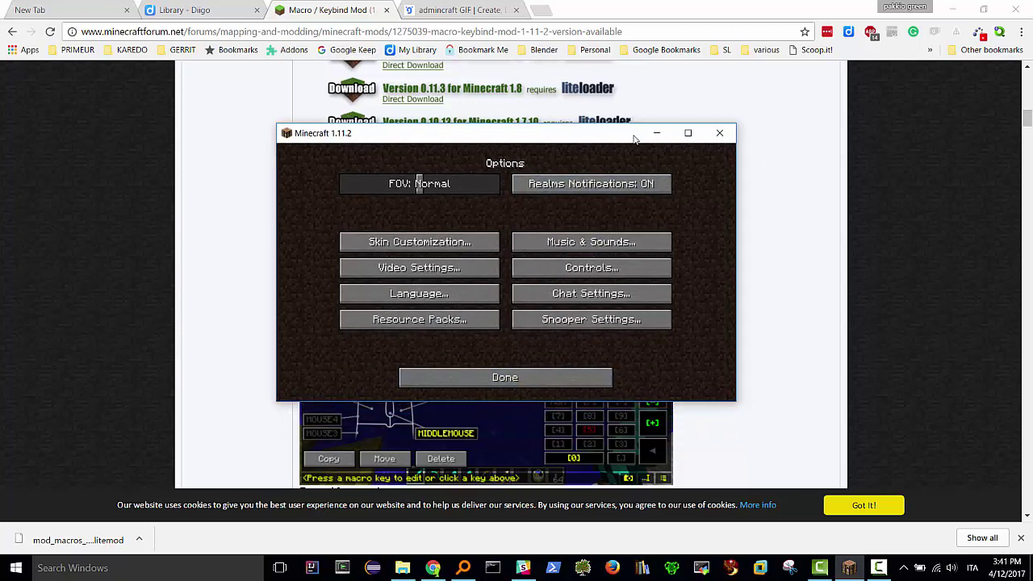
click(718, 134)
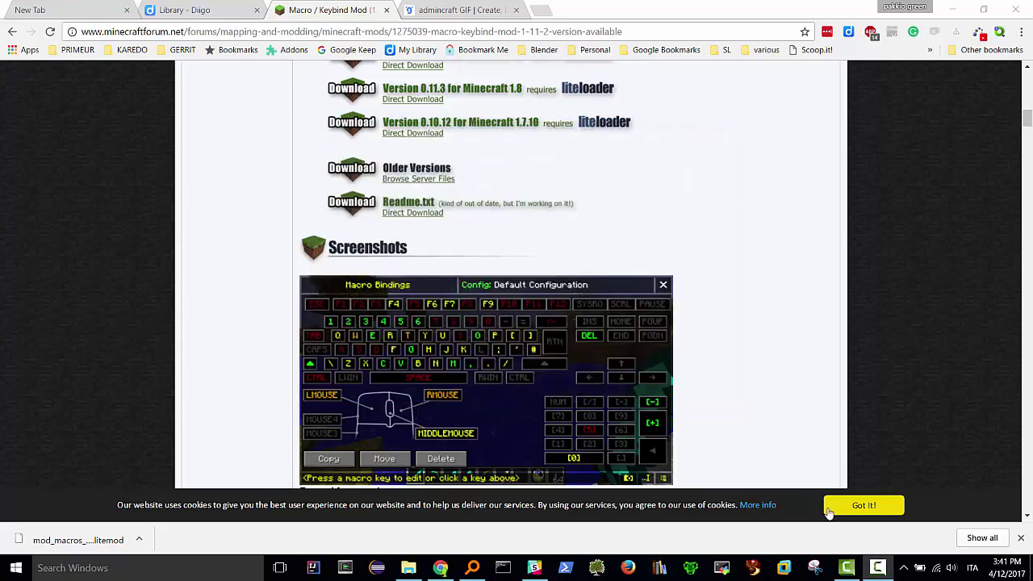
- Find liteloader-installer-1.11.2-00-SNAPSHOT.exe with Everything and run it beside the Roaming folder
click(408, 568)
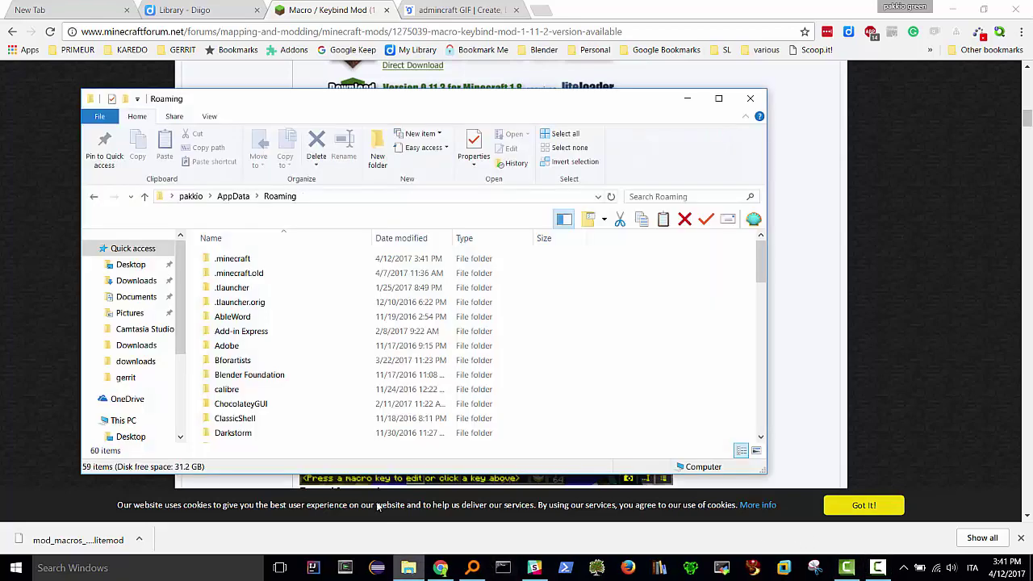
click(474, 568)
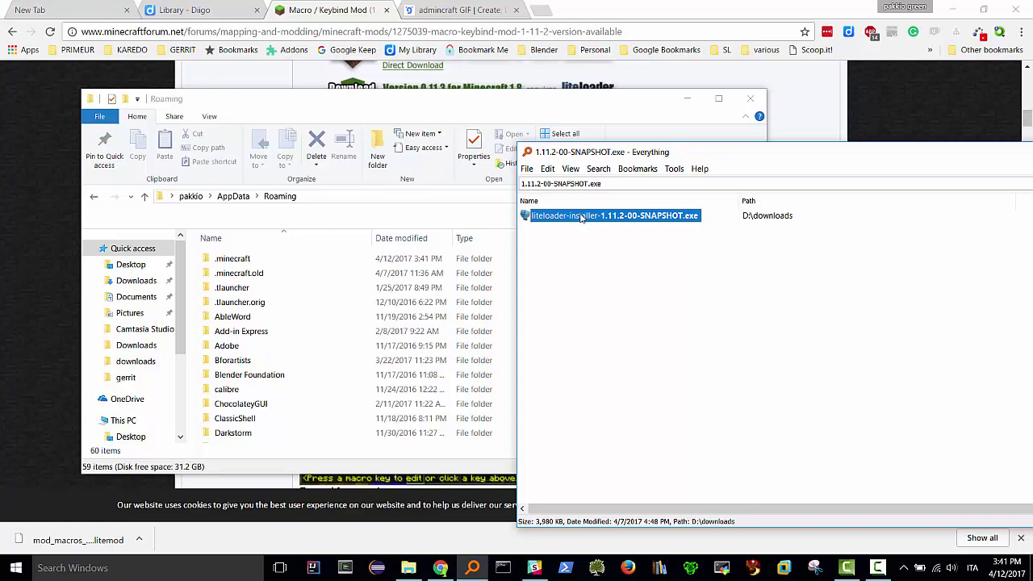
double_click(580, 216)
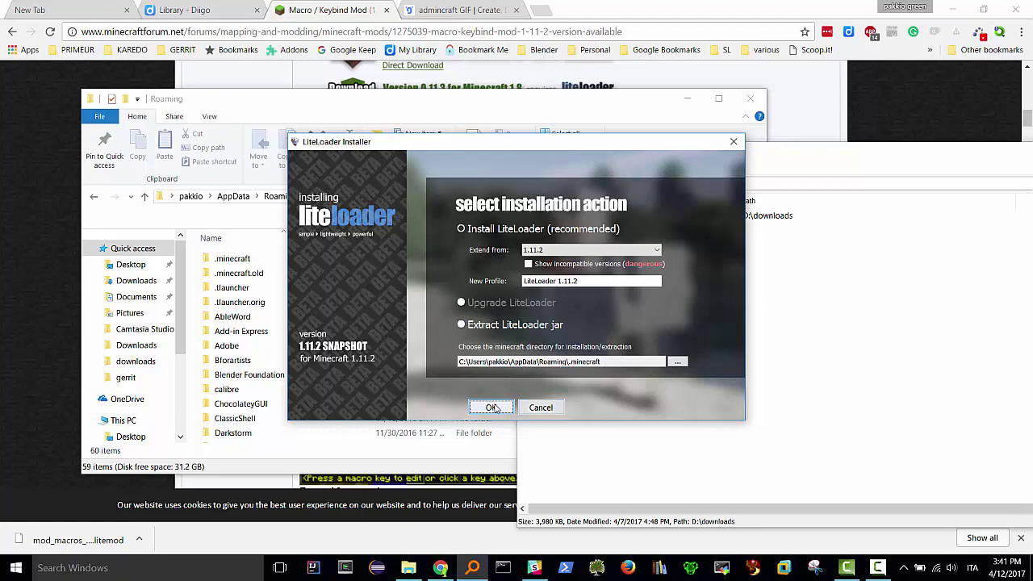
- Install LiteLoader with default options, creating the 'LiteLoader 1.11.2' profile, and dismiss the completion message
click(492, 408)
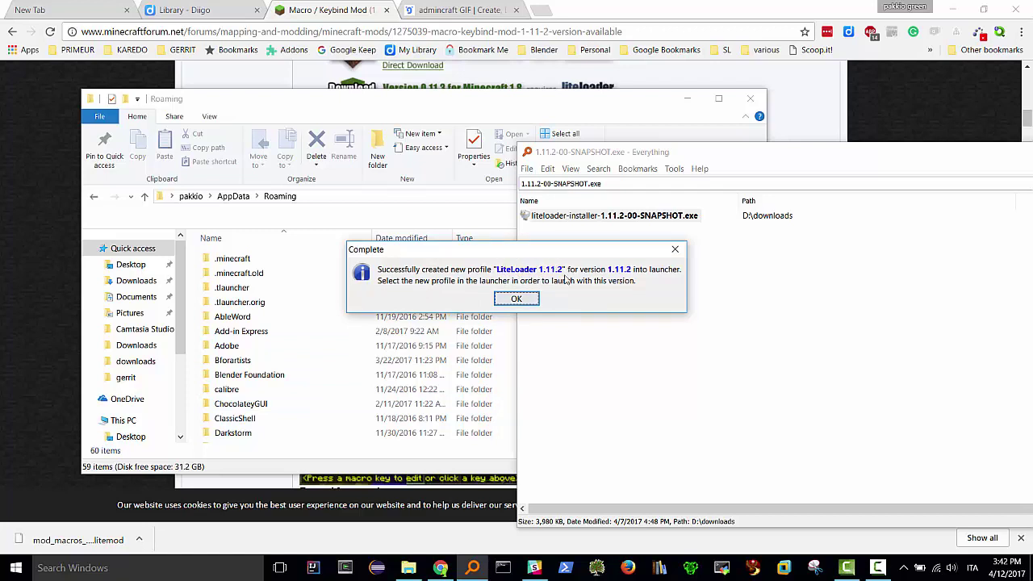
click(515, 299)
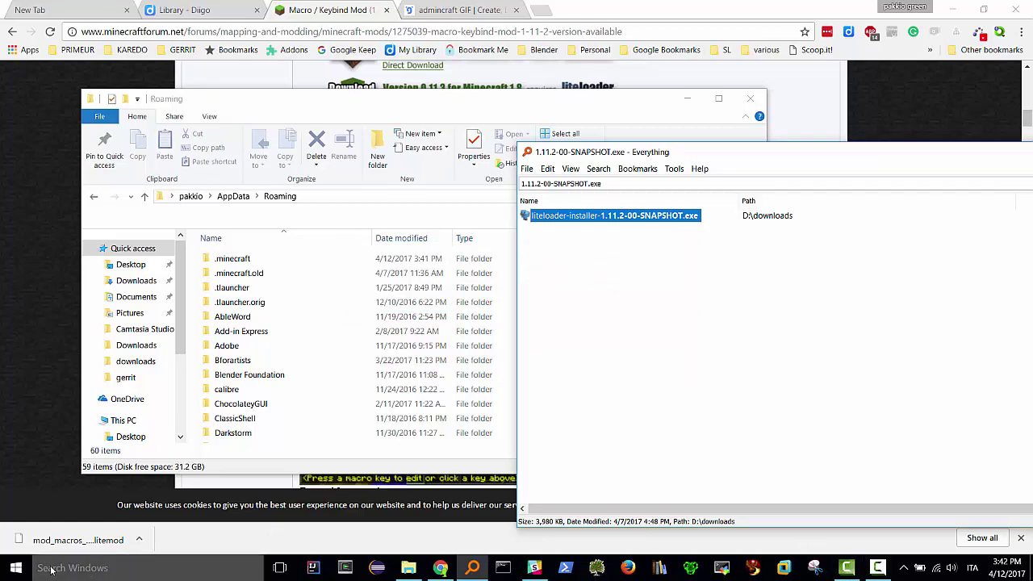
- Launch the Minecraft Launcher and list the available game versions to find LiteLoader 1.11.2
click(16, 570)
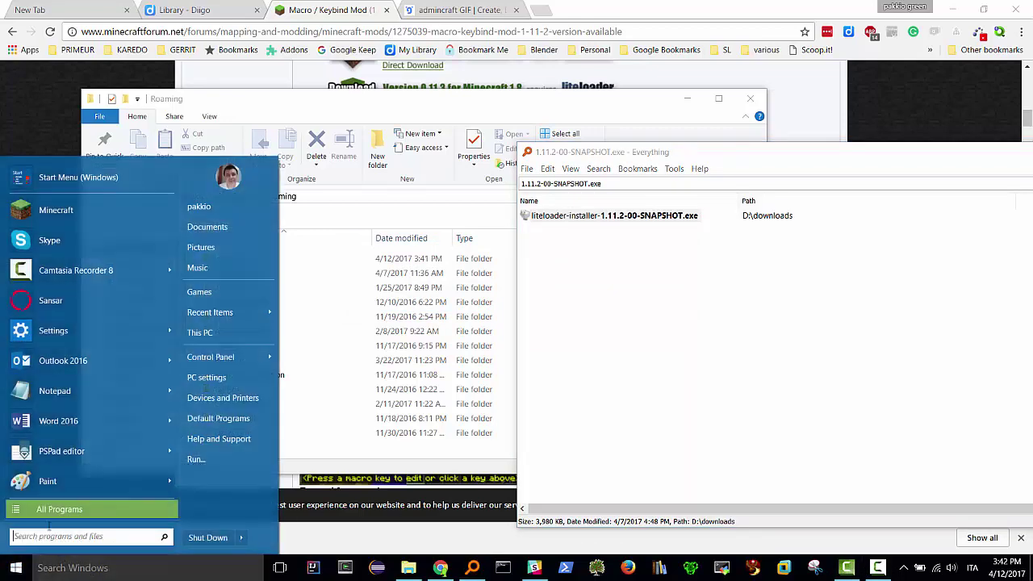
click(45, 210)
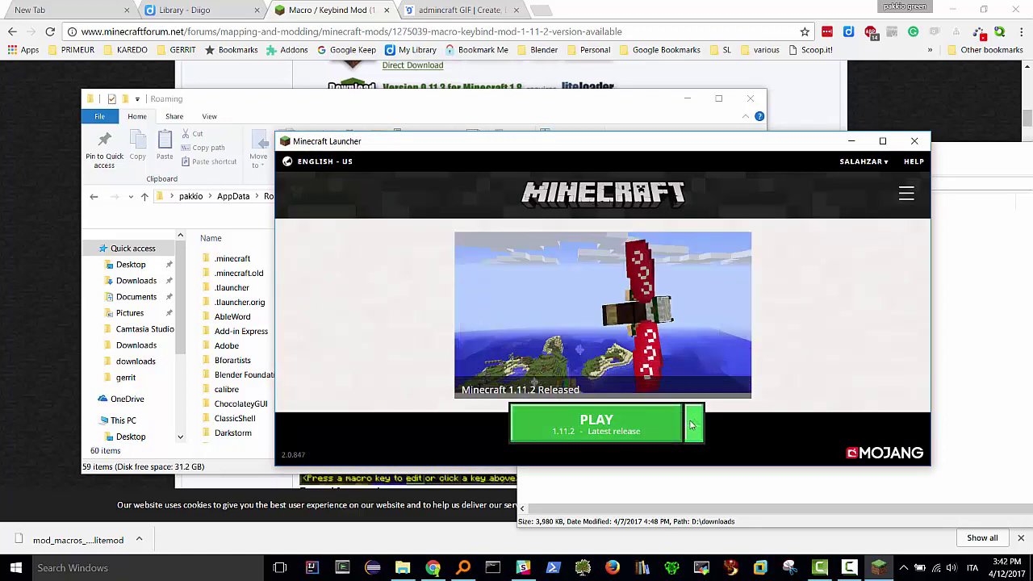
click(692, 425)
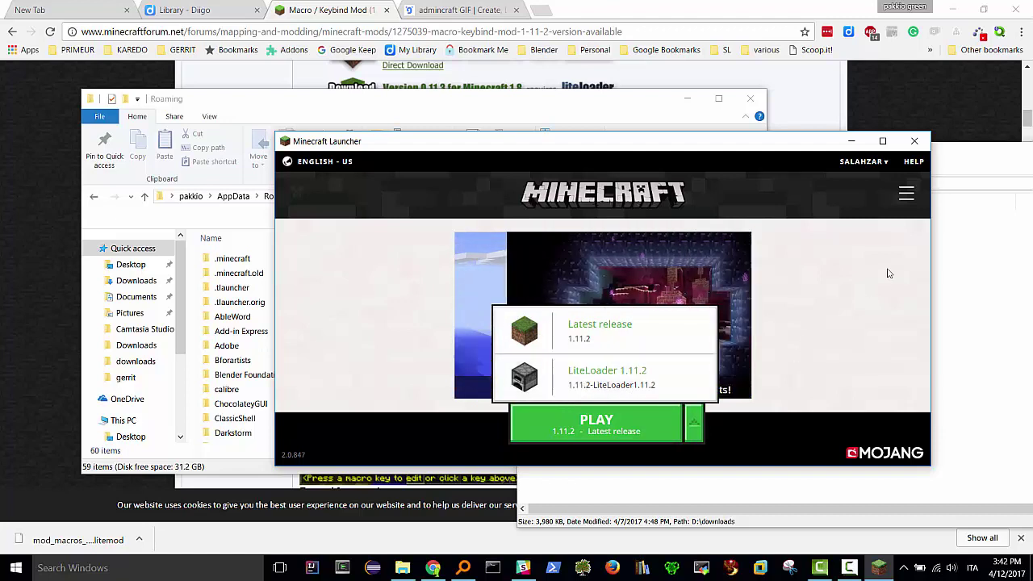
- Review the launcher's Settings and Launch options, then play the latest 1.11.2 release
click(907, 194)
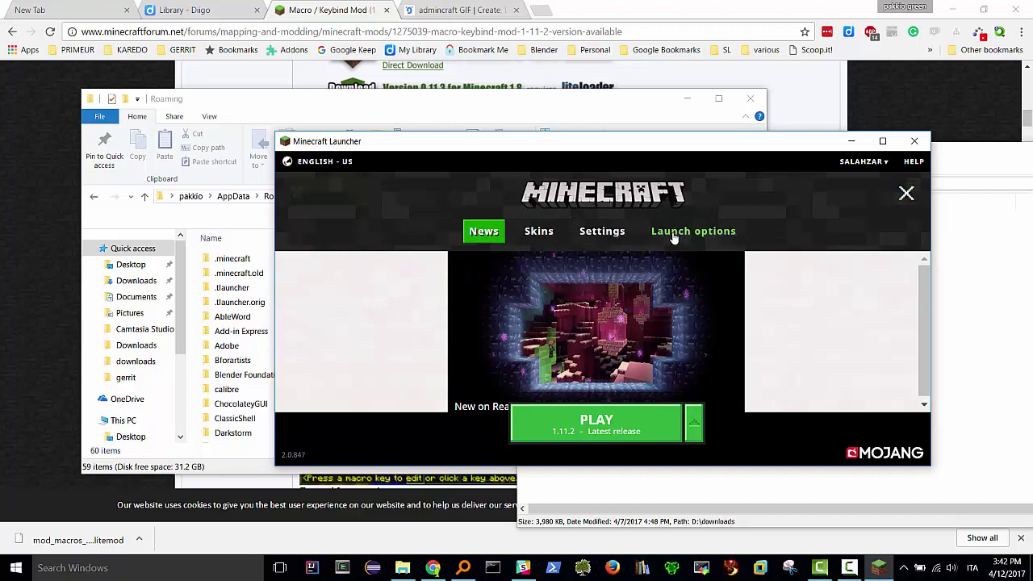
click(609, 234)
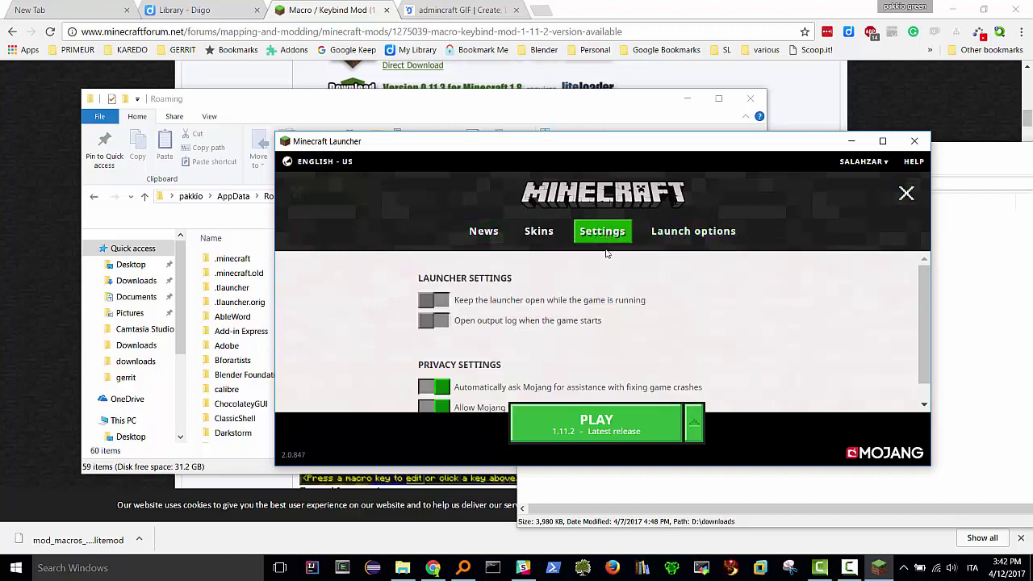
click(675, 233)
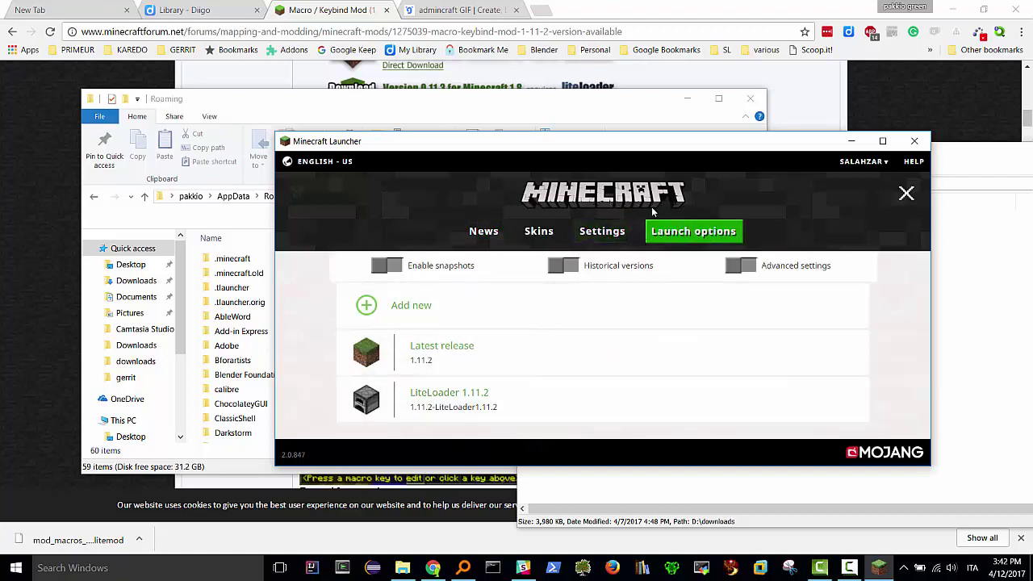
click(485, 236)
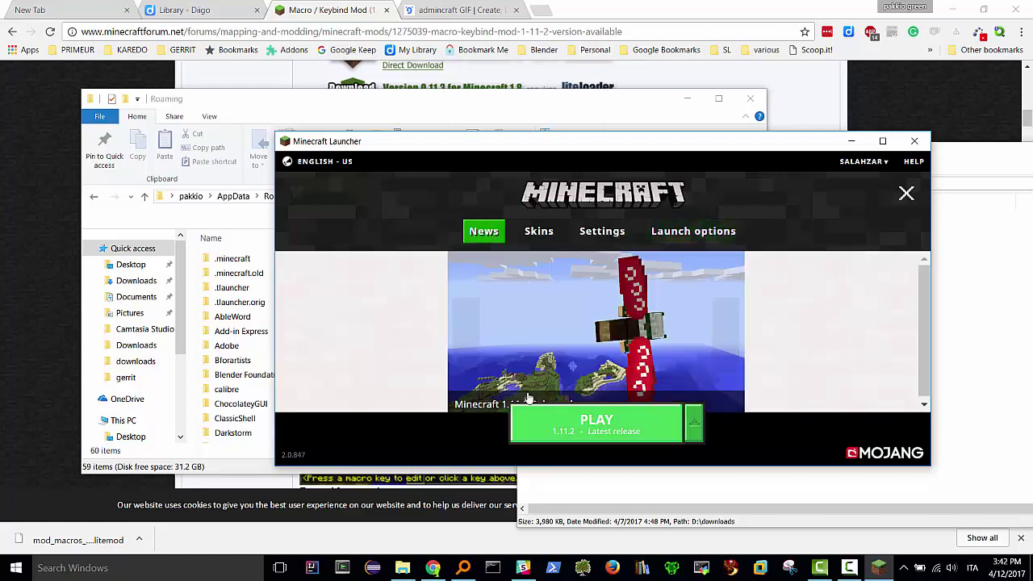
click(613, 428)
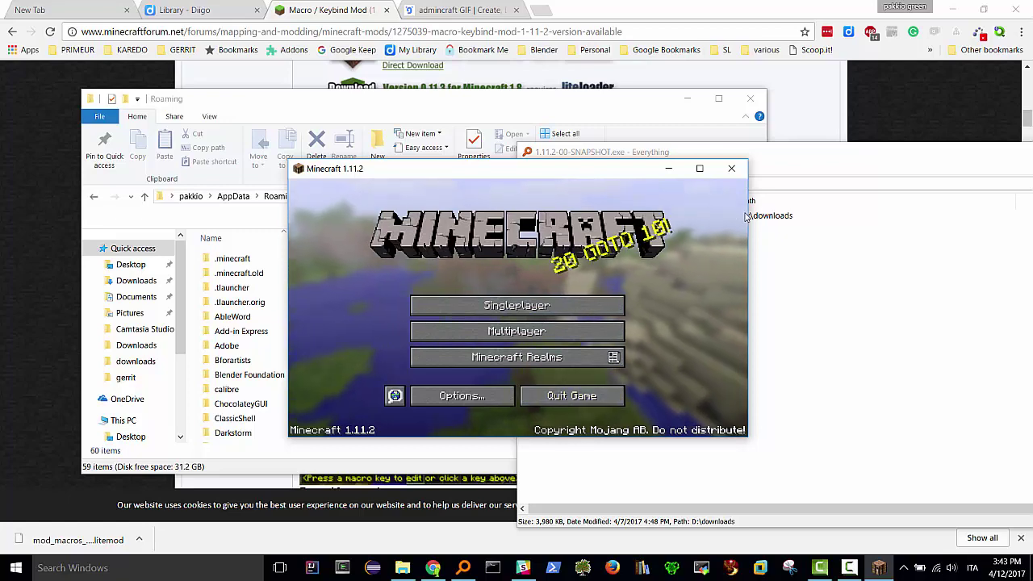
- Close Minecraft, reopen the launcher, and play using the LiteLoader 1.11.2 profile
click(574, 401)
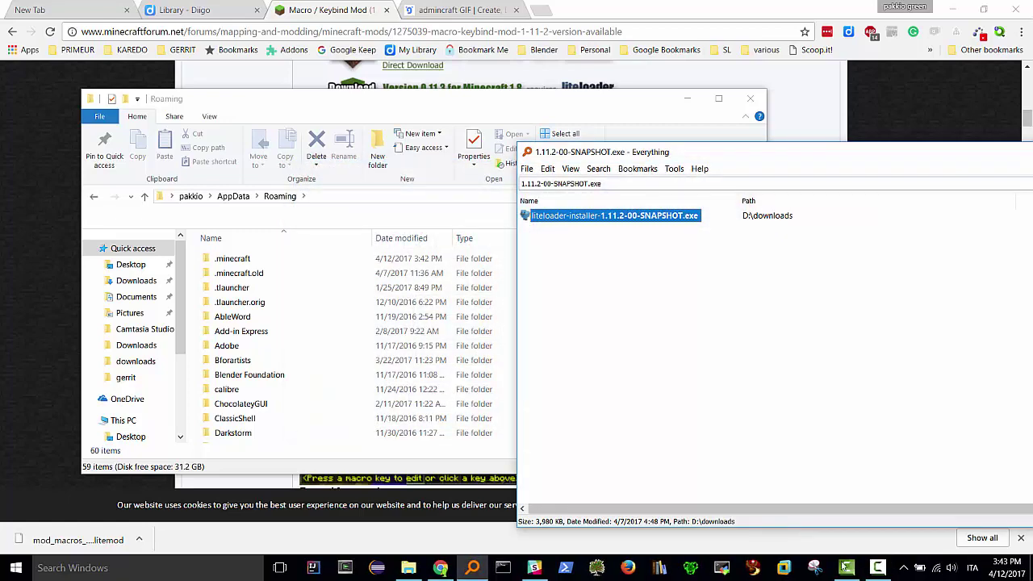
click(81, 569)
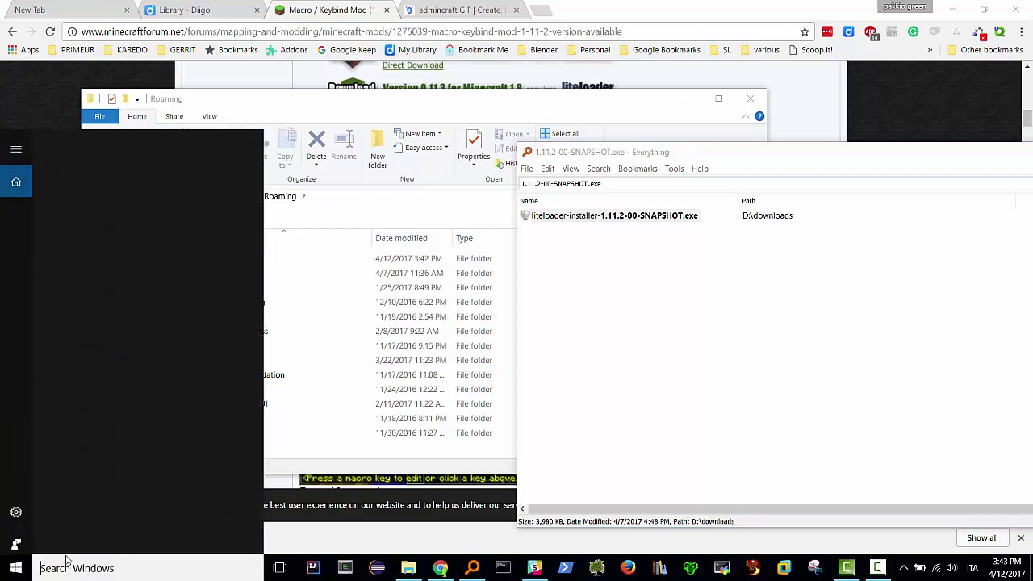
key(super)
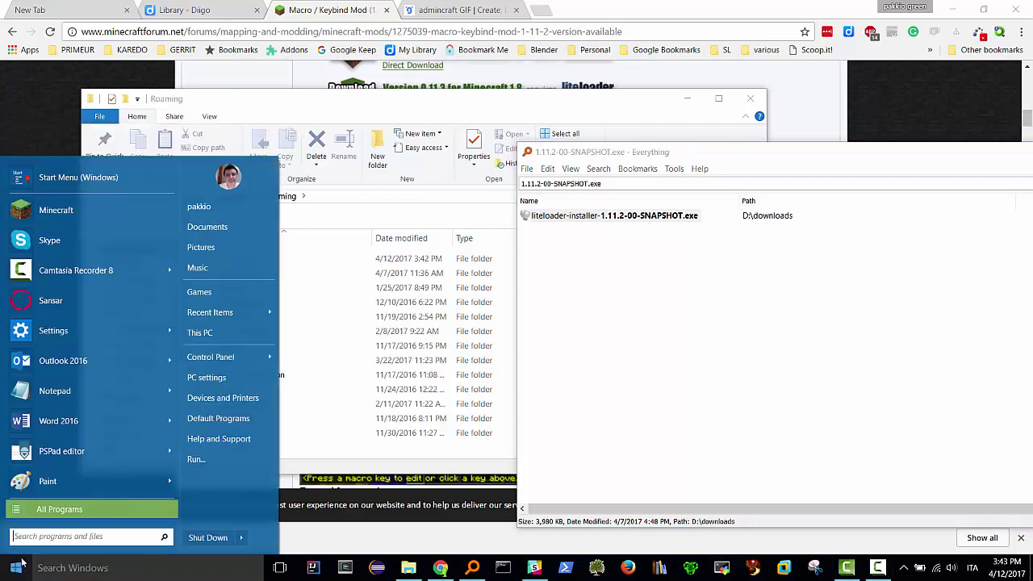
click(73, 210)
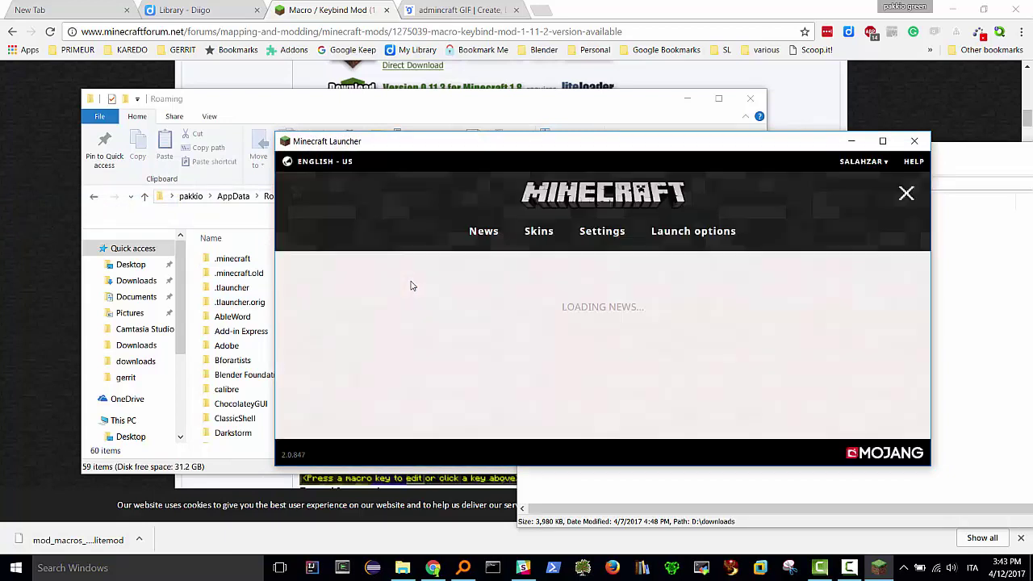
click(693, 426)
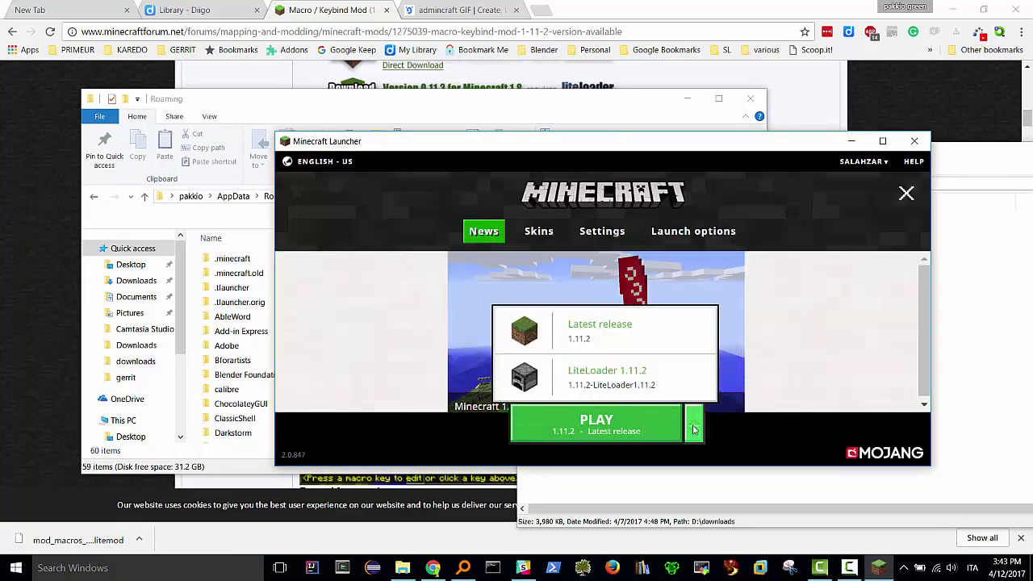
click(609, 383)
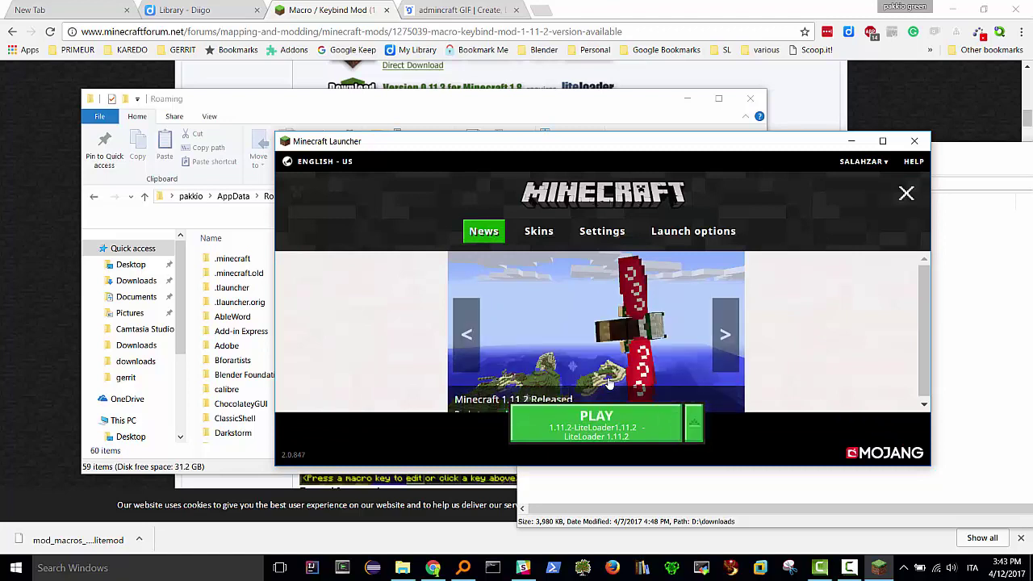
click(589, 436)
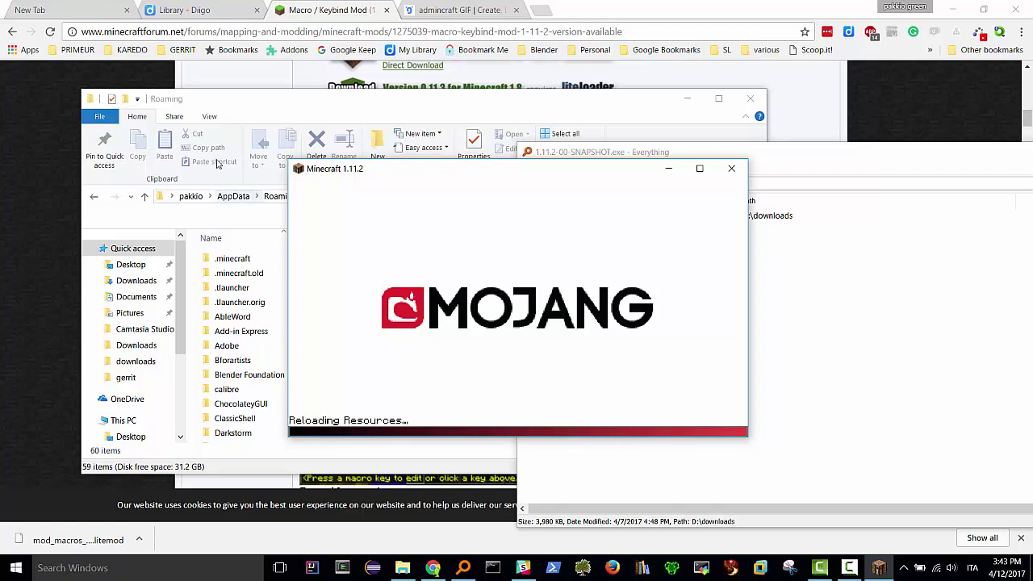
- Open the .minecraft\mods folder in File Explorer
drag(230, 102, 187, 74)
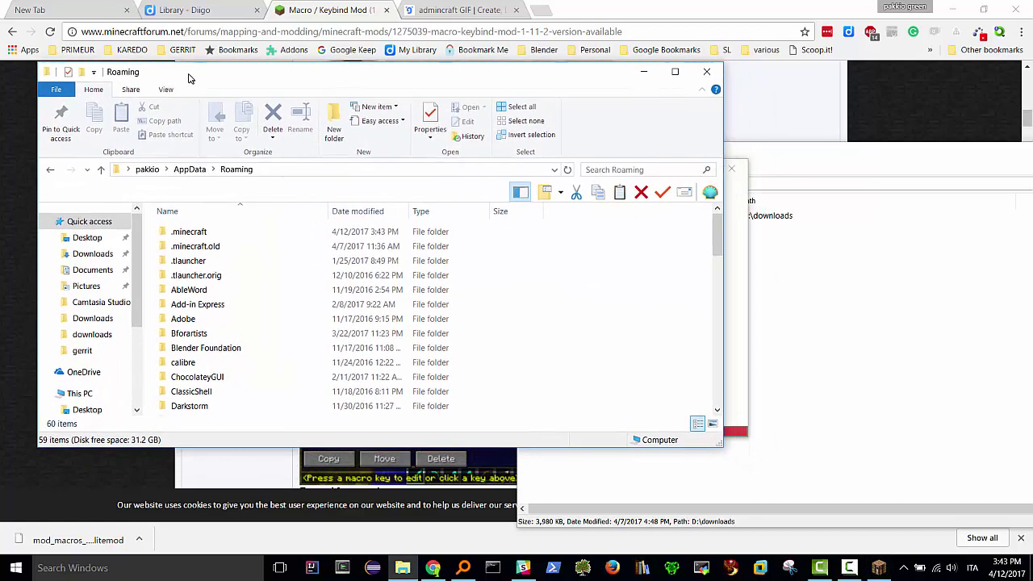
double_click(198, 231)
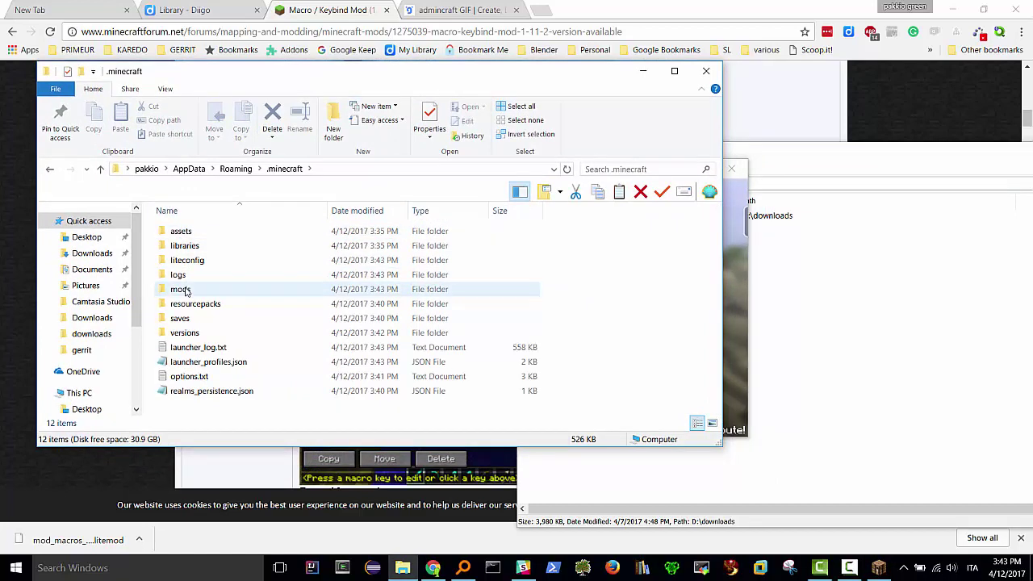
click(188, 261)
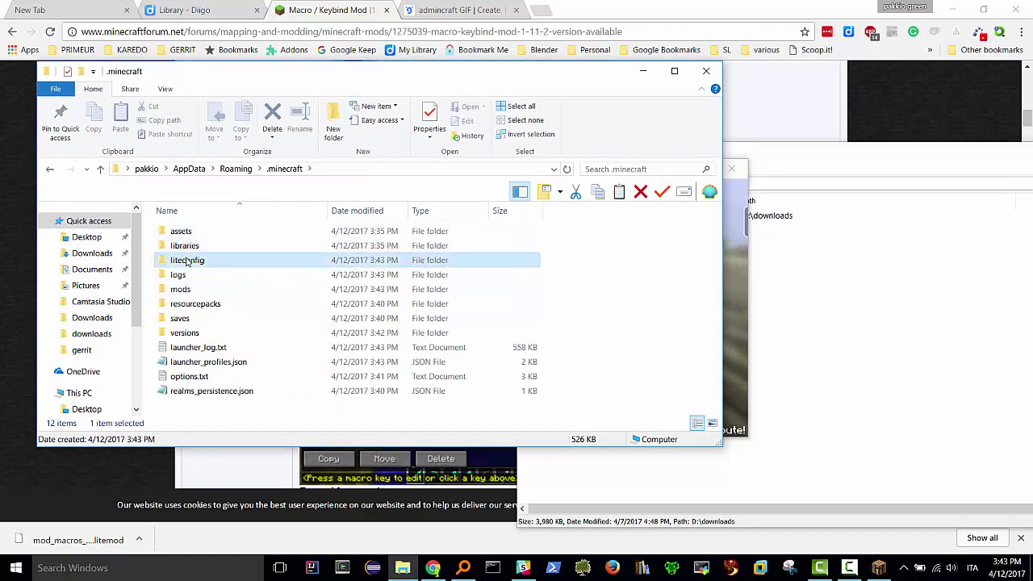
double_click(180, 289)
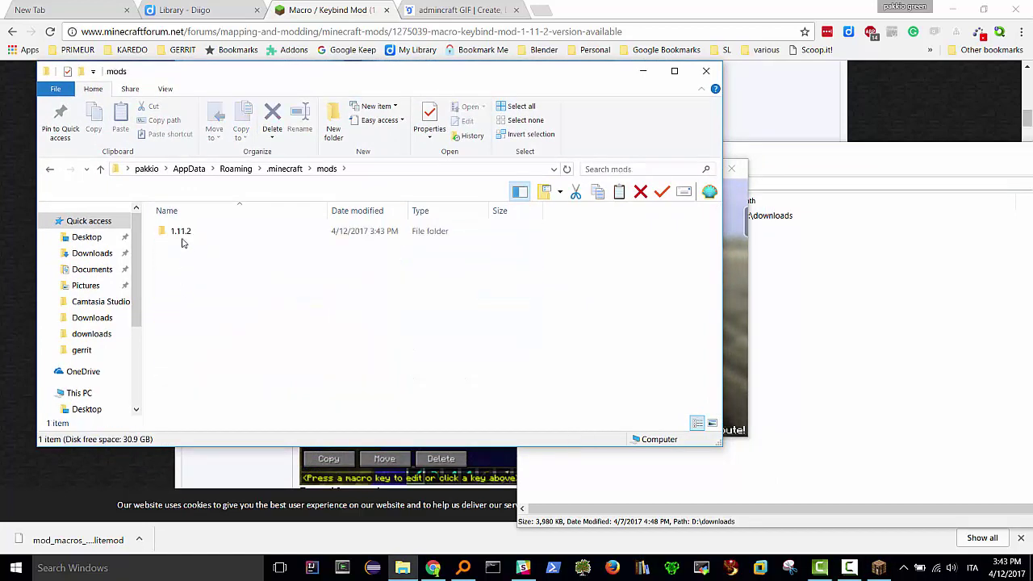
- Close the running Minecraft 1.11.2 game window
click(740, 281)
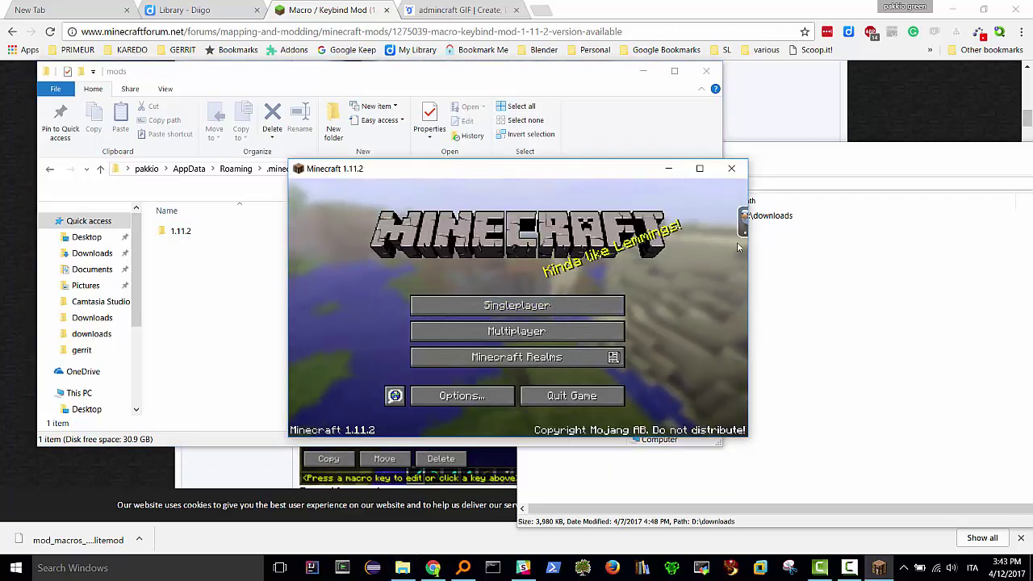
mouse_move(740, 218)
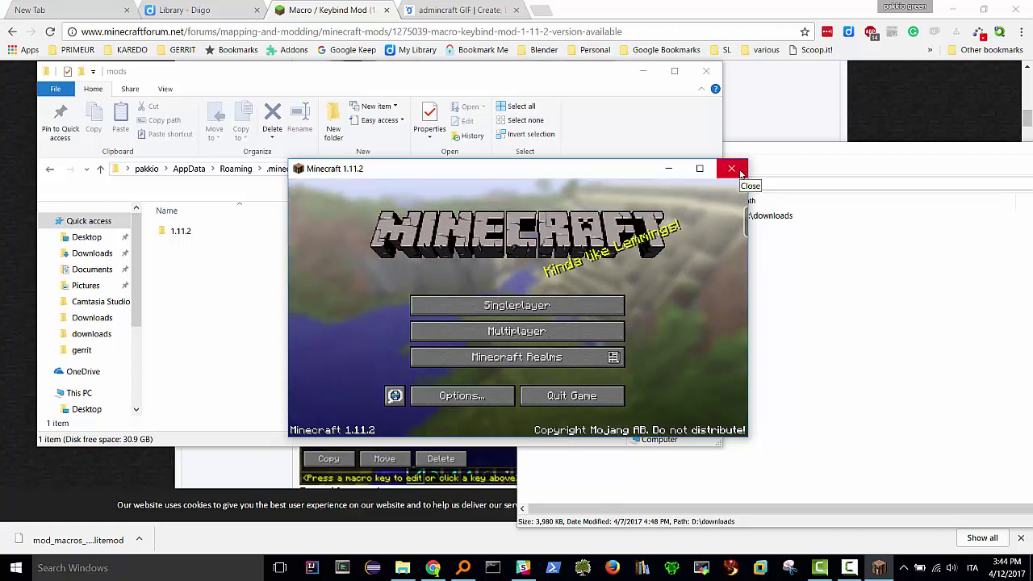
click(731, 169)
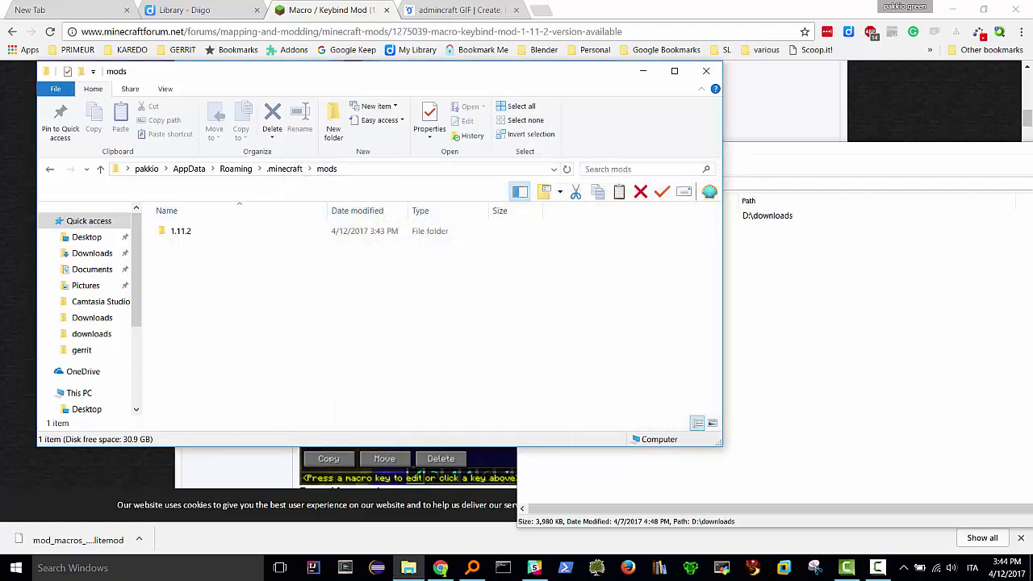
- Search Everything for '1.11.2' and select mod_macros_0.14.4_for_1.11.2.litemod in D:\downloads
click(472, 570)
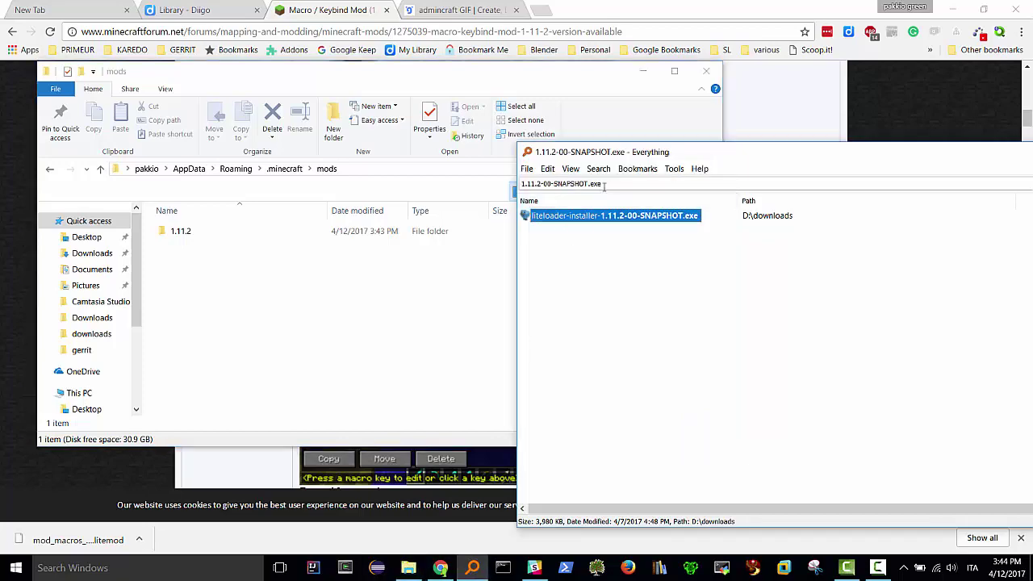
drag(604, 184, 515, 182)
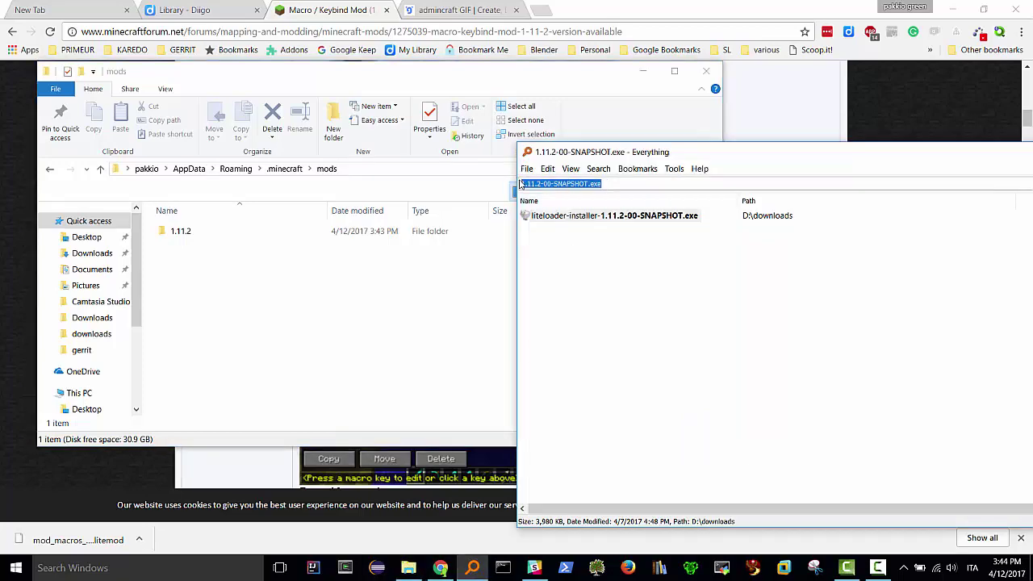
text(1.11.2)
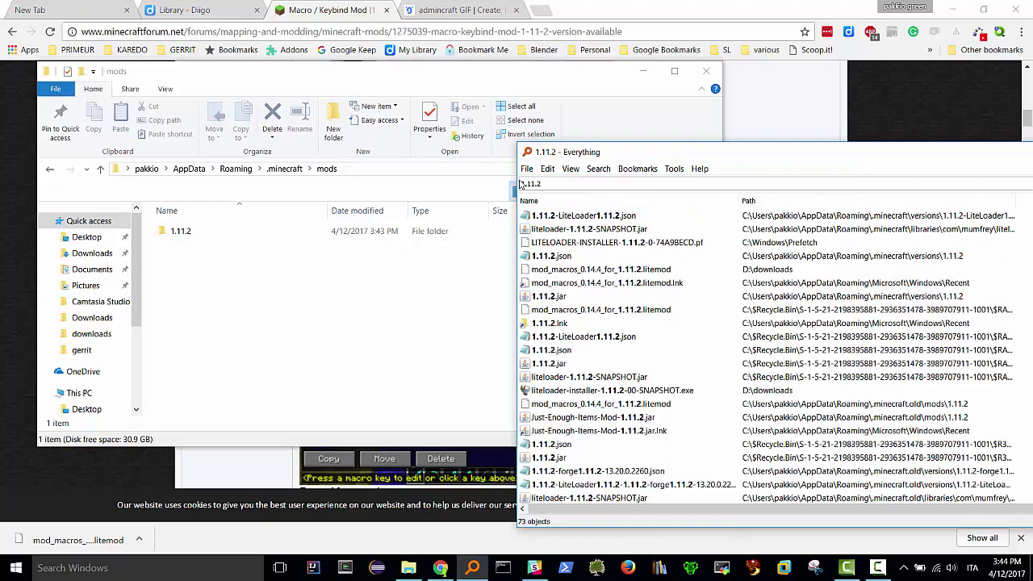
drag(828, 153, 675, 144)
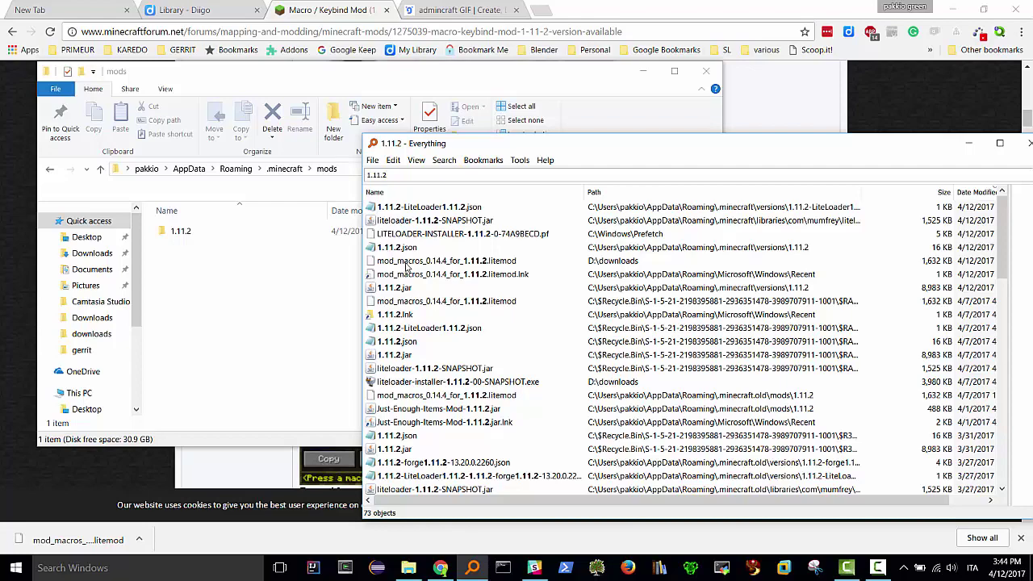
click(417, 261)
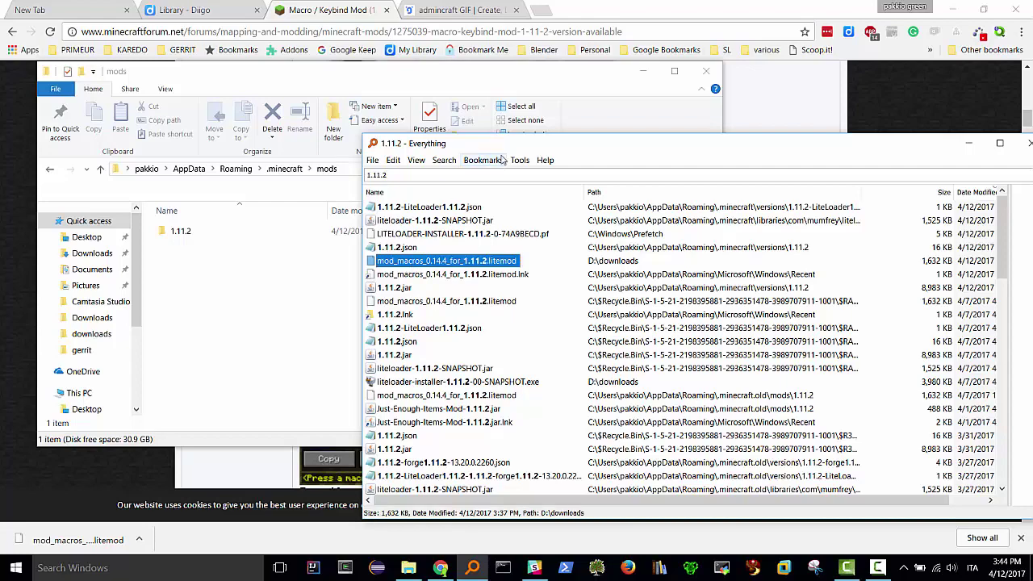
drag(502, 149, 813, 139)
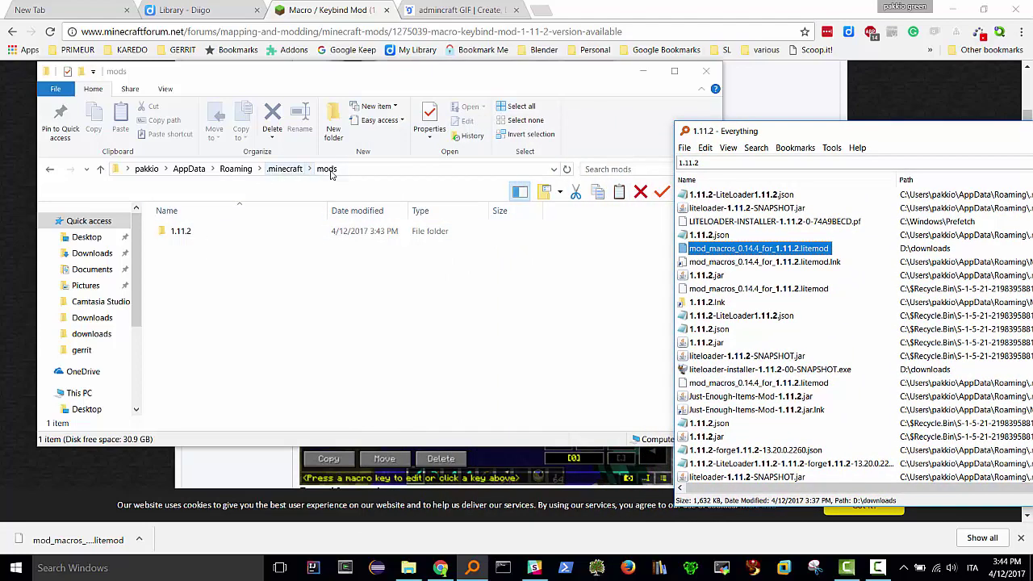
- Drag mod_macros_0.14.4_for_1.11.2.litemod from Everything into the mods\1.11.2 folder
double_click(185, 233)
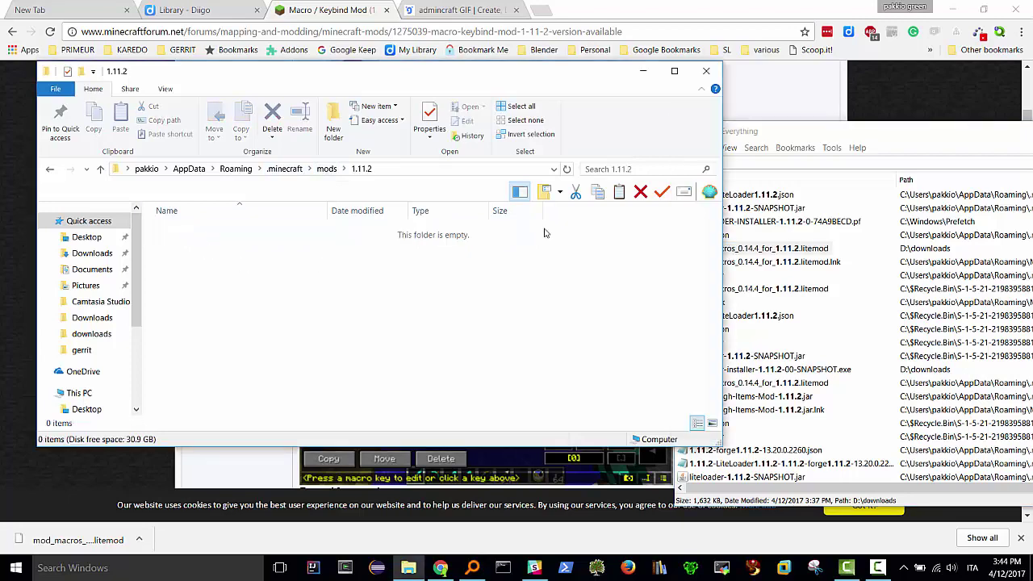
click(707, 248)
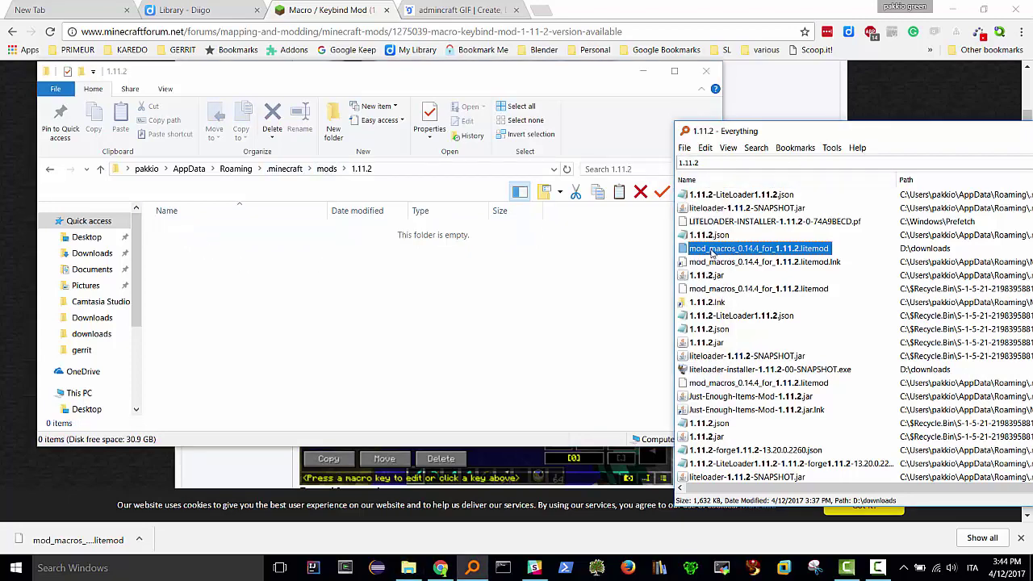
drag(707, 248, 264, 290)
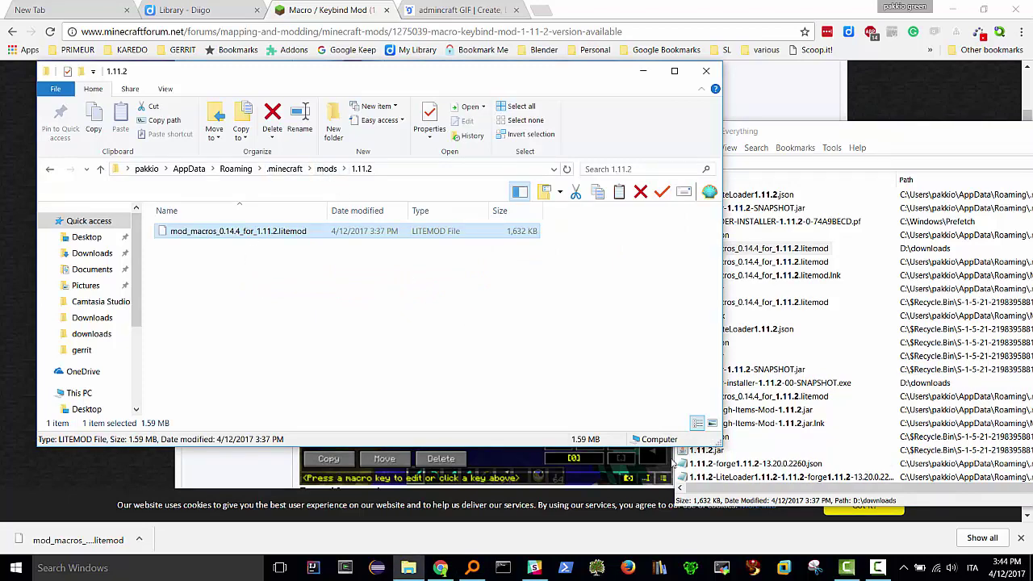
click(16, 568)
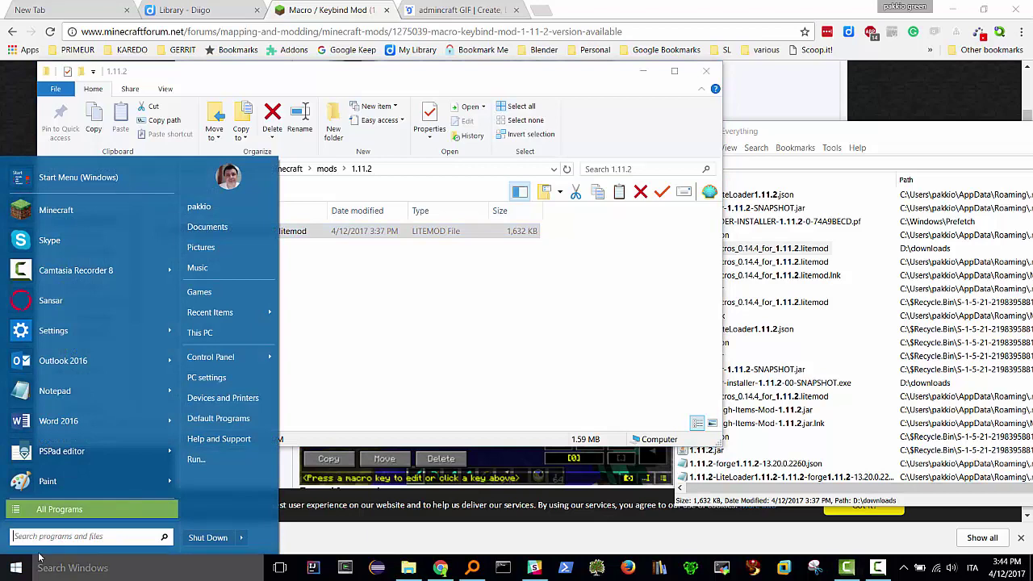
- Launch Minecraft and play the LiteLoader 1.11.2 profile, confirming Macro / Keybind Mod v0.14.4 loaded
click(87, 214)
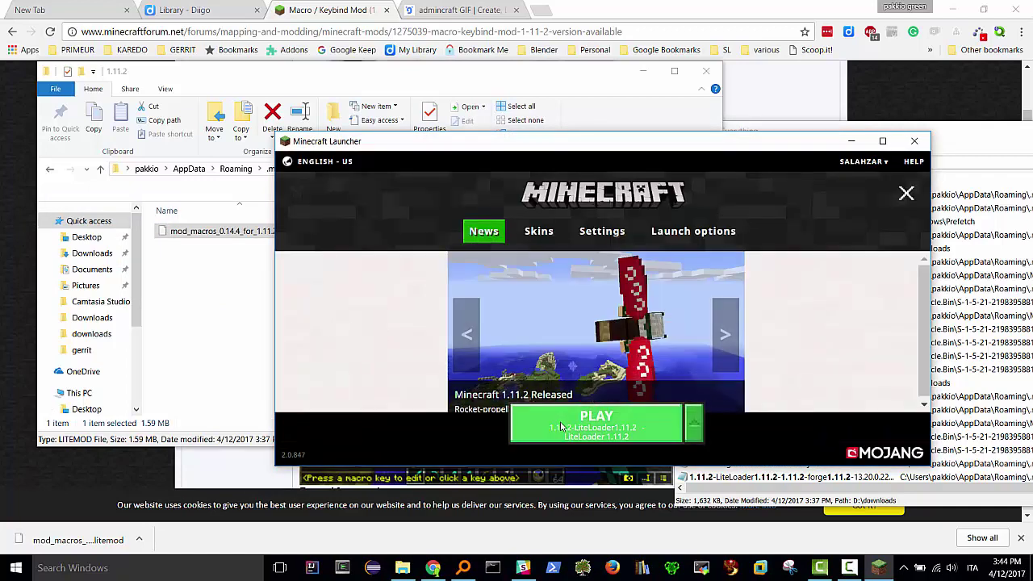
click(602, 429)
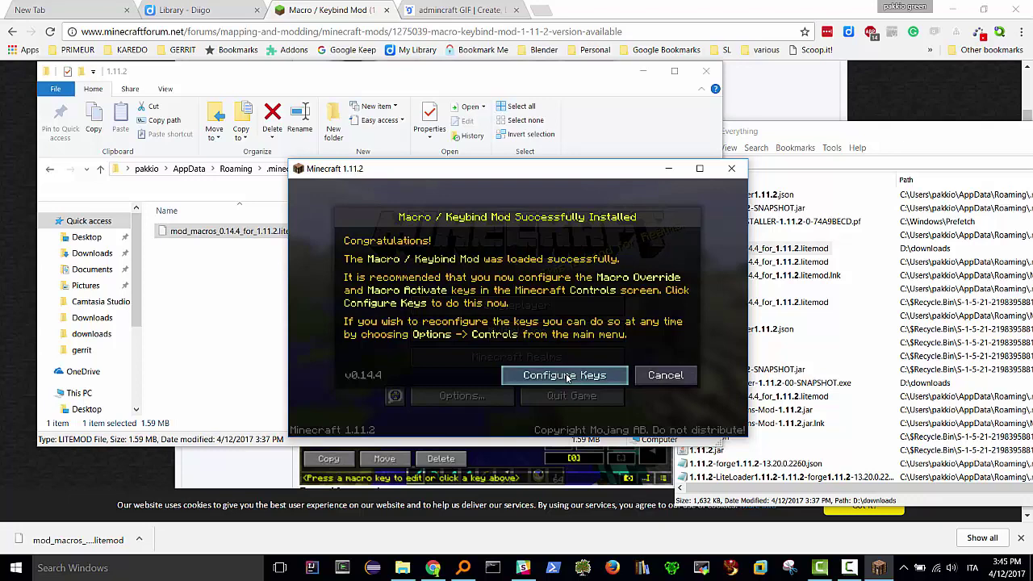
- Maximize Minecraft and rebind Macro activate from GRAVE to BACKSLASH
click(700, 168)
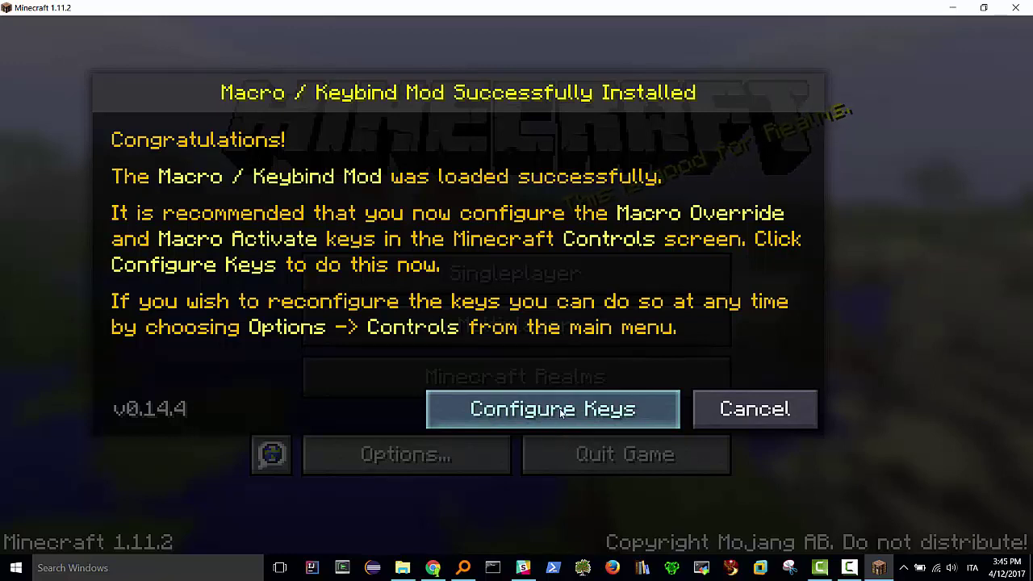
click(562, 414)
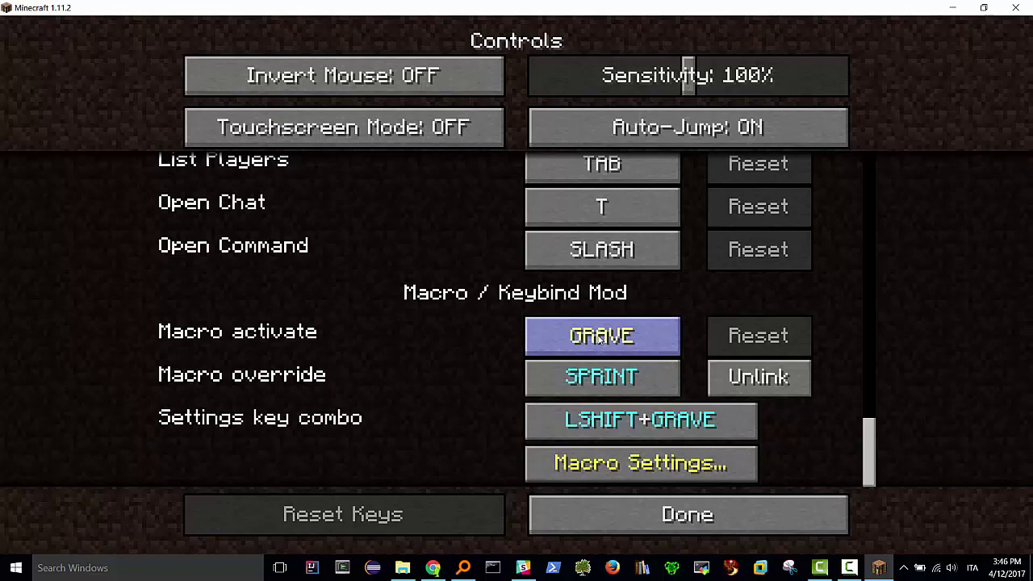
click(598, 338)
key(backslash)
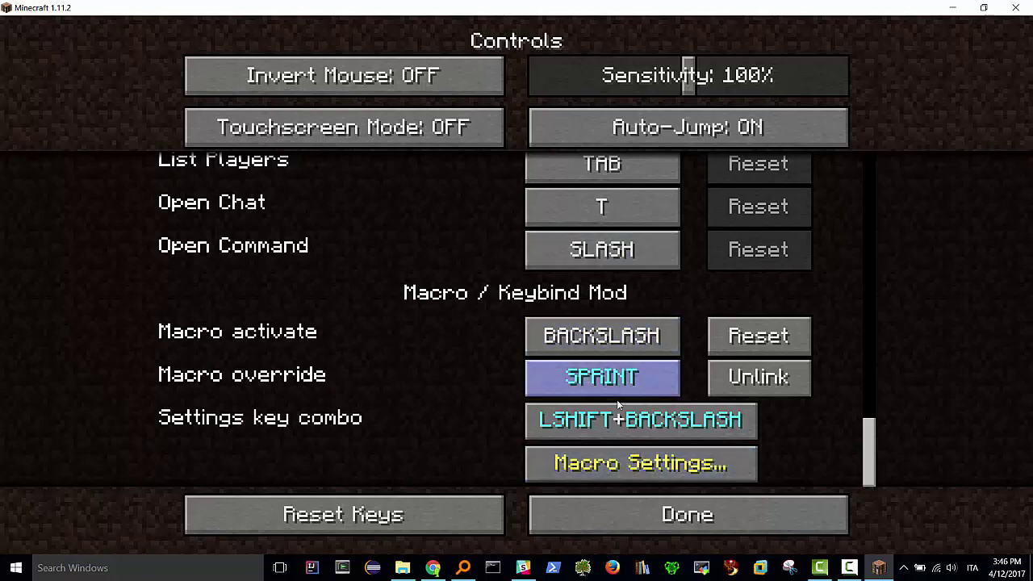
scroll(860, 436, up, 8)
scroll(864, 453, down, 8)
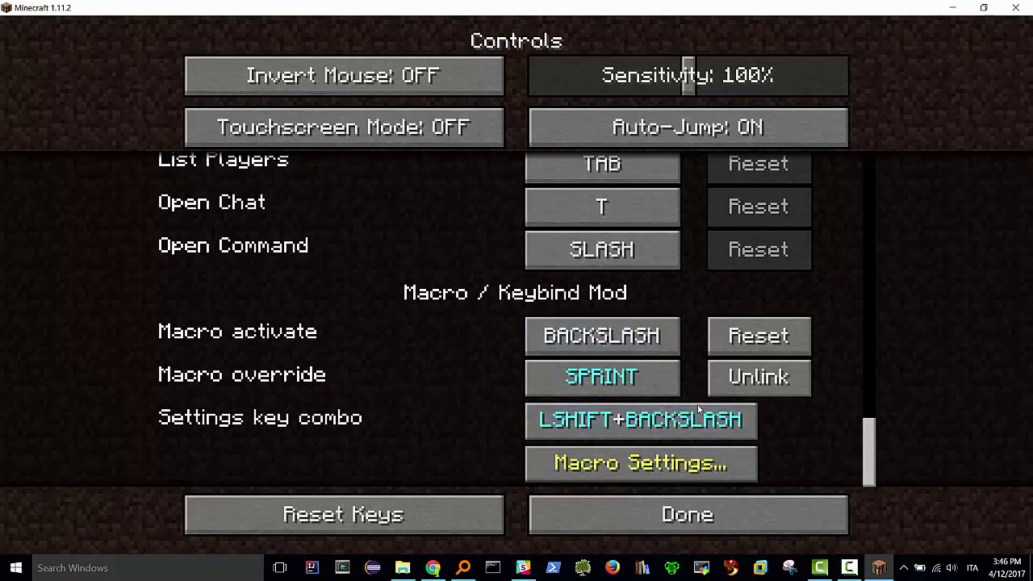
- Accept the controls, return to the main menu, and switch to Chrome
click(658, 521)
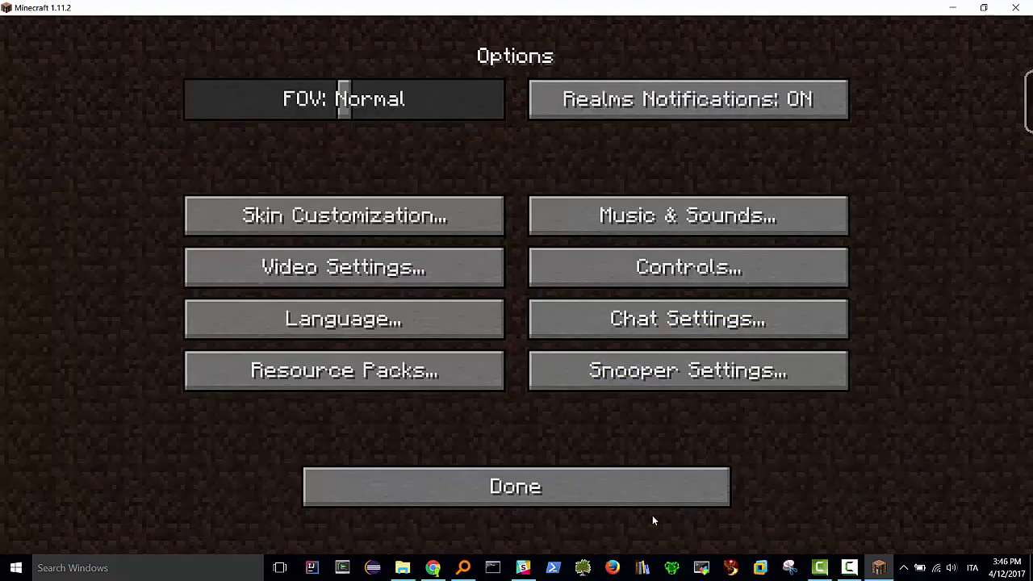
click(494, 486)
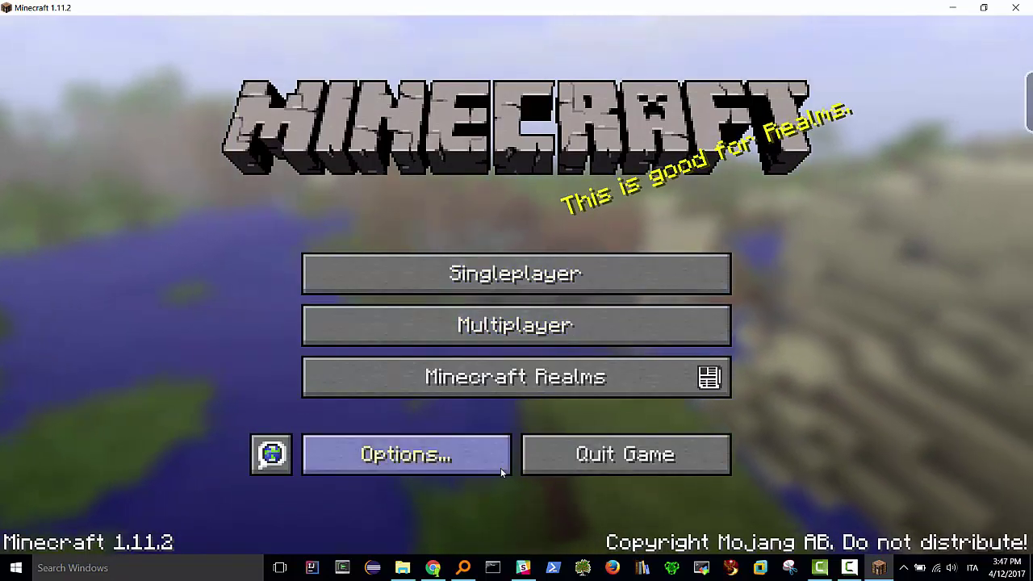
click(433, 569)
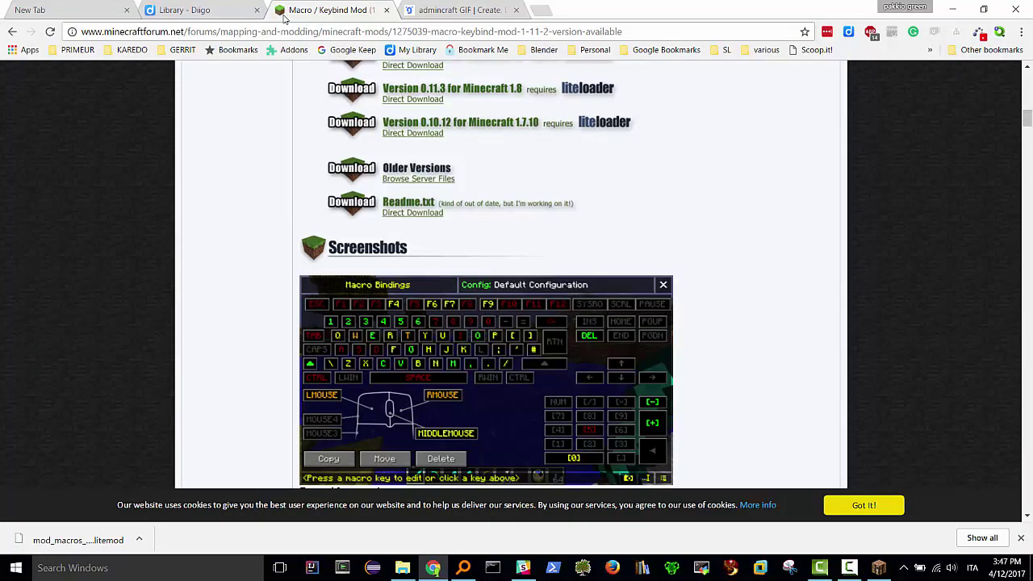
- Back on the reddit guide, save the 'Download this script' link as a file
click(11, 32)
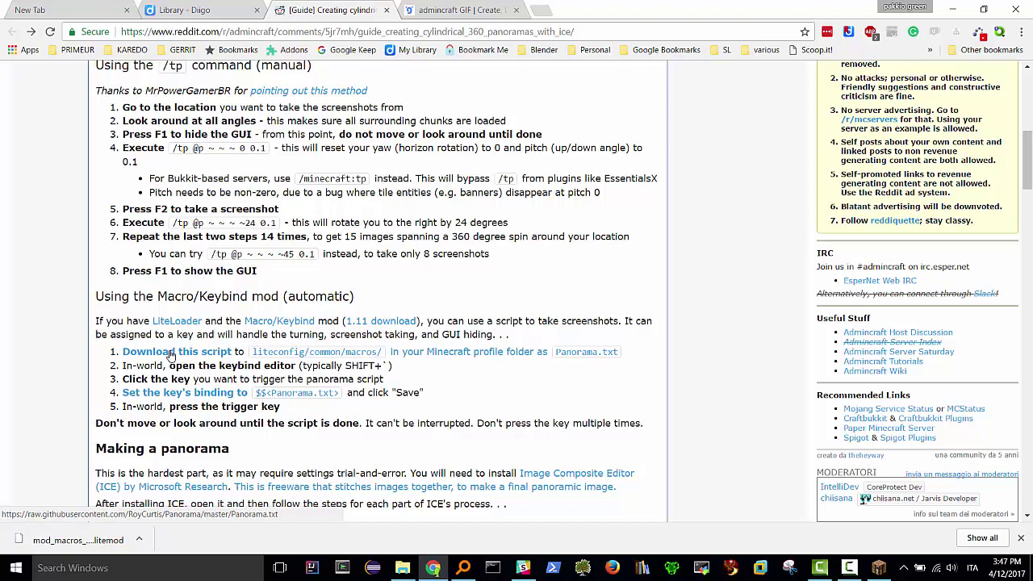
right_click(171, 356)
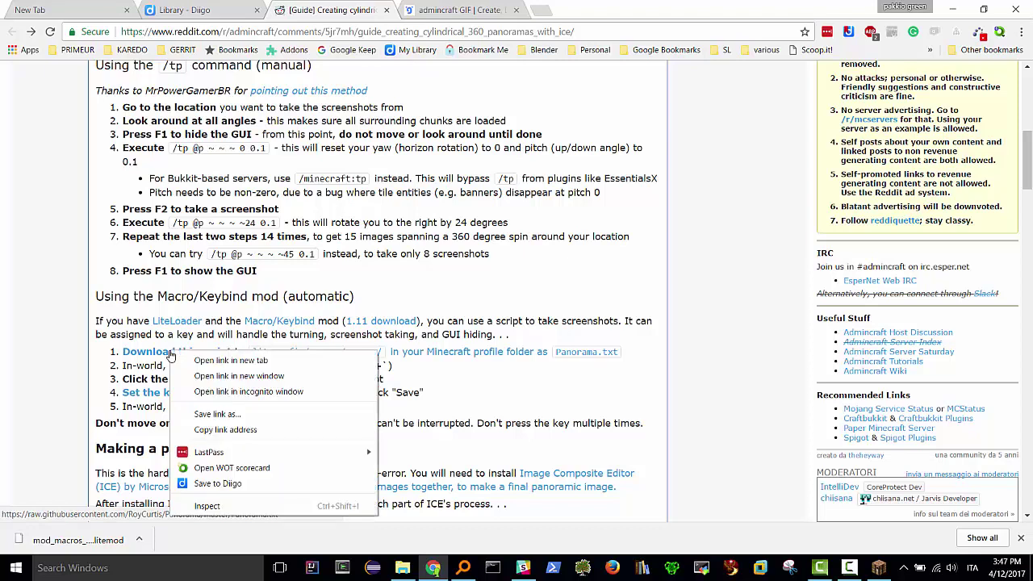
click(230, 417)
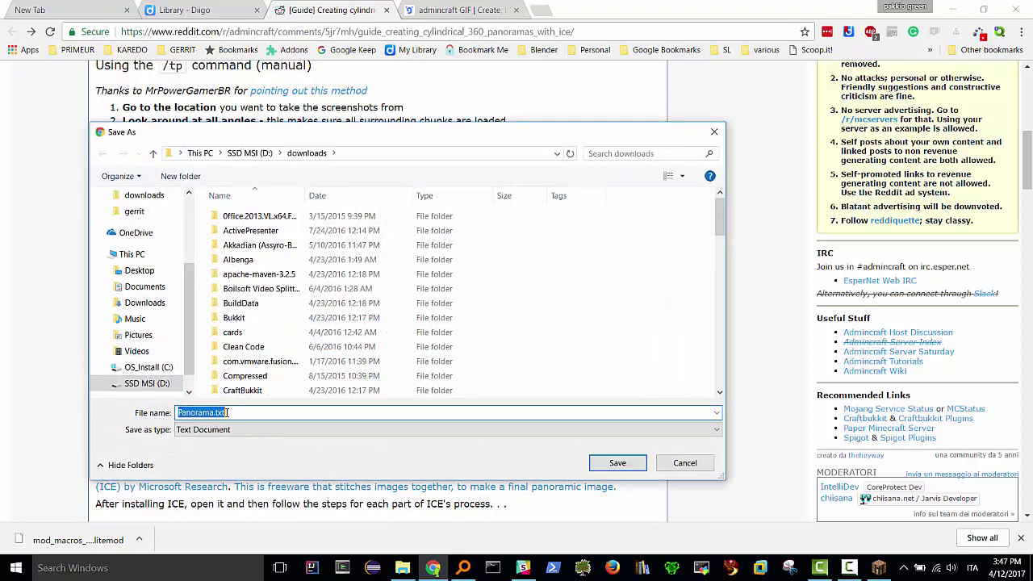
- Save Panorama.txt into %appdata%\.minecraft\liteconfig\common\macros
click(360, 156)
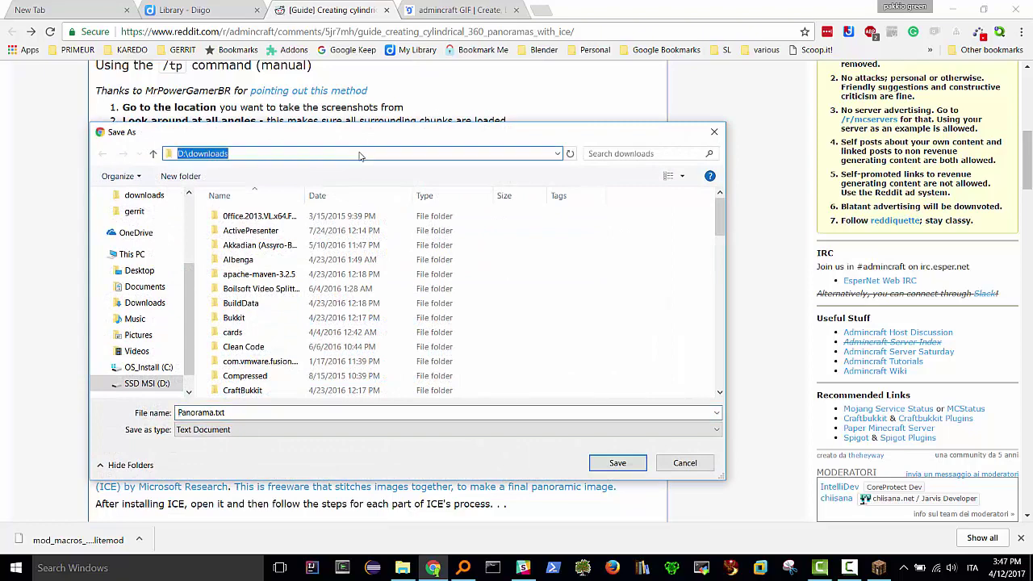
text(%appdata%)
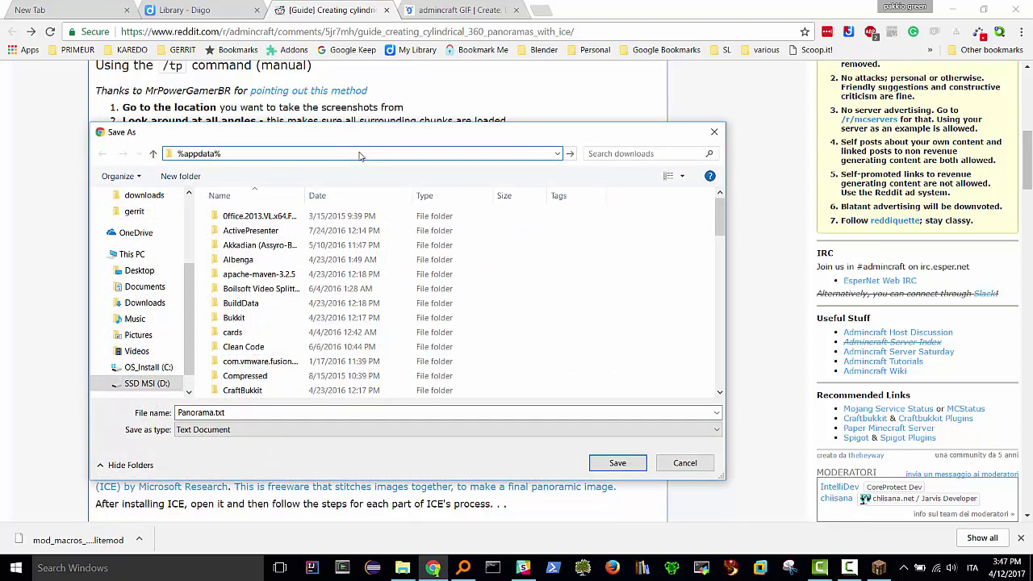
key(Return)
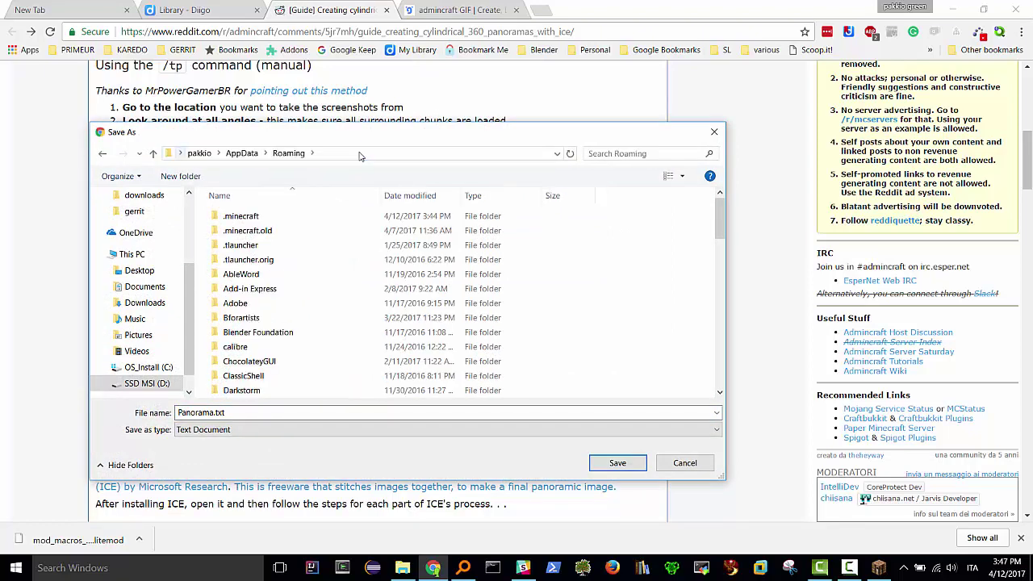
double_click(260, 218)
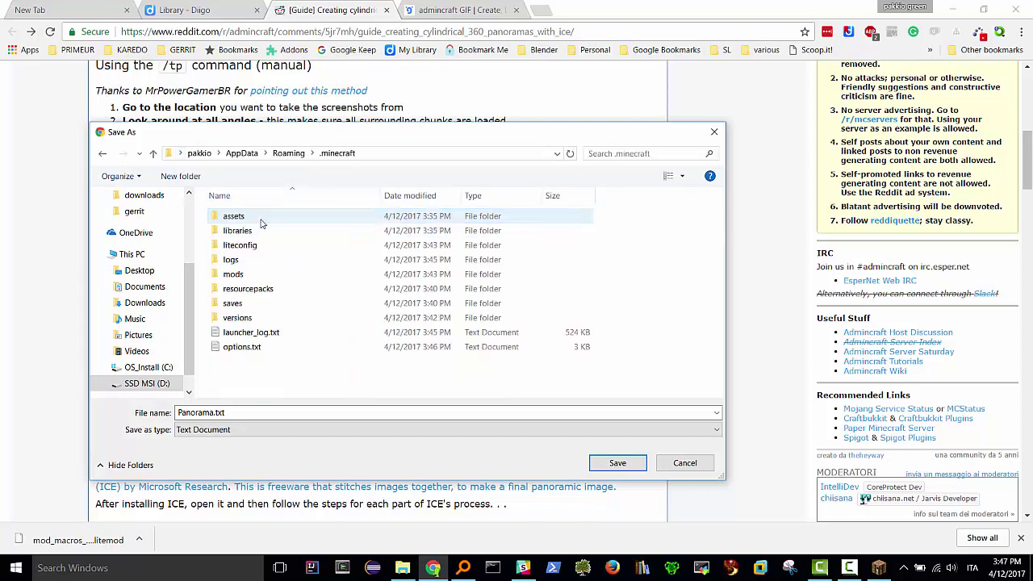
drag(306, 137, 609, 118)
double_click(554, 225)
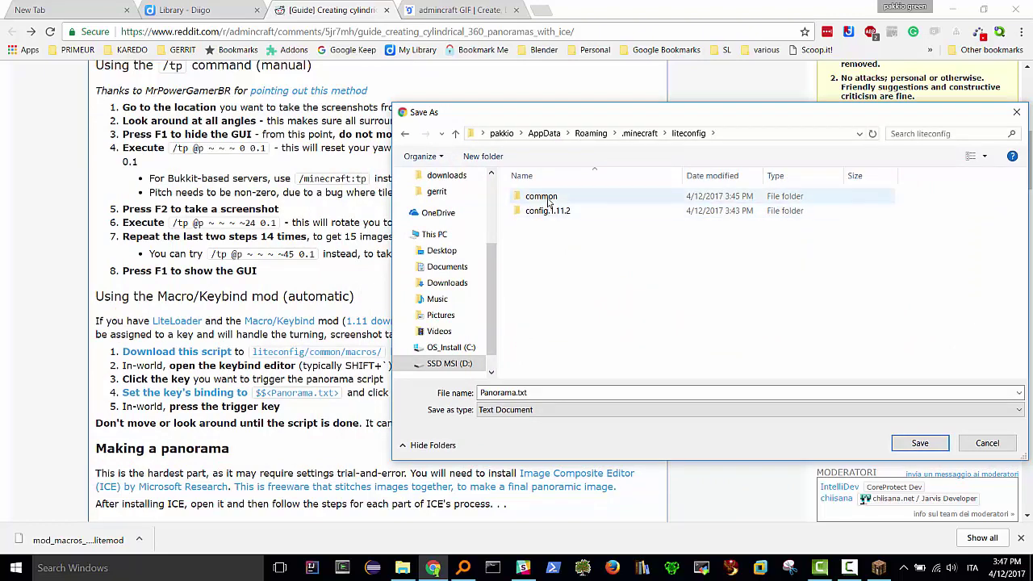
double_click(543, 197)
double_click(547, 200)
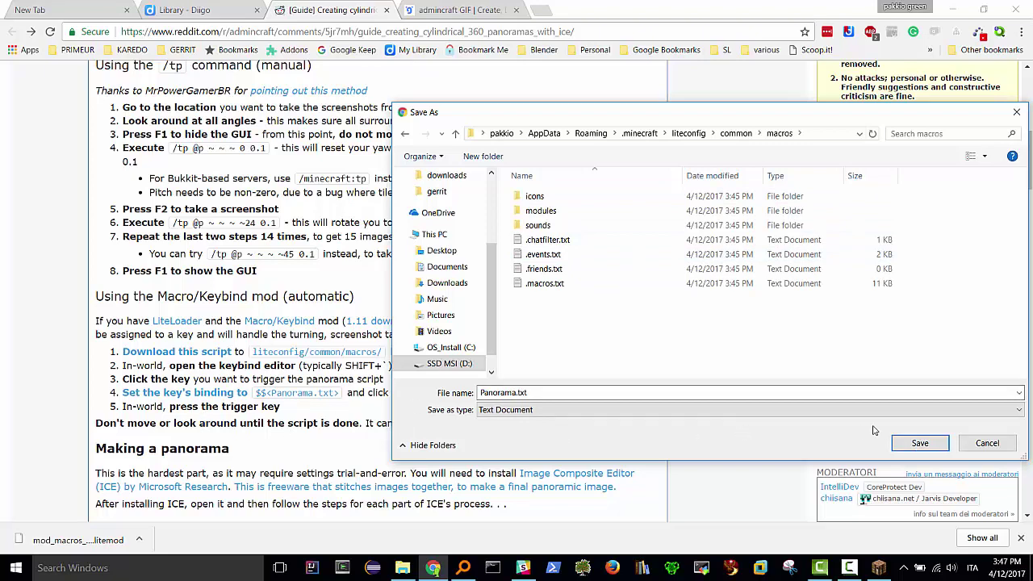
click(936, 445)
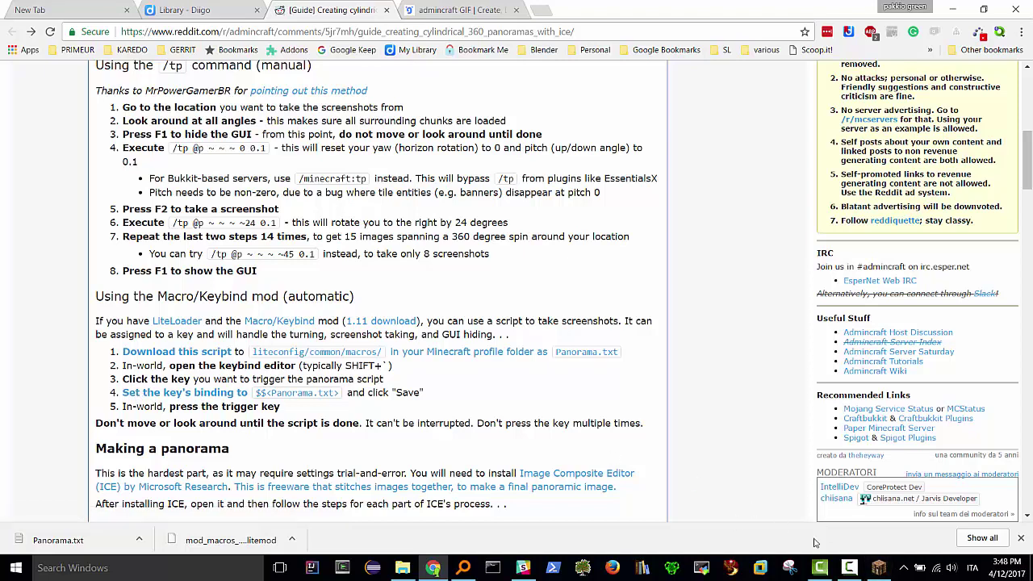
- Bring Minecraft to the front on its Play Multiplayer server list
click(878, 570)
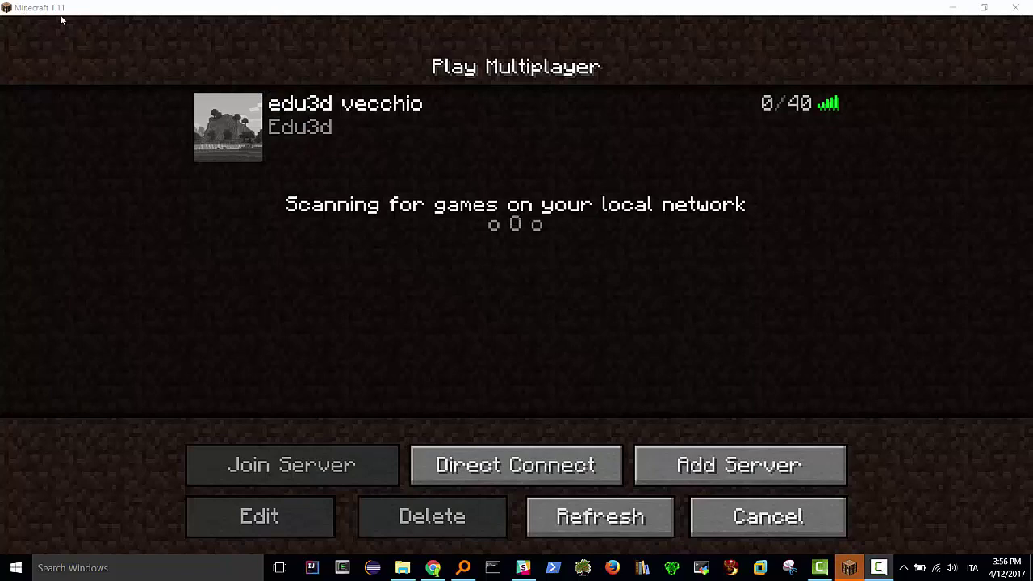
mouse_move(371, 123)
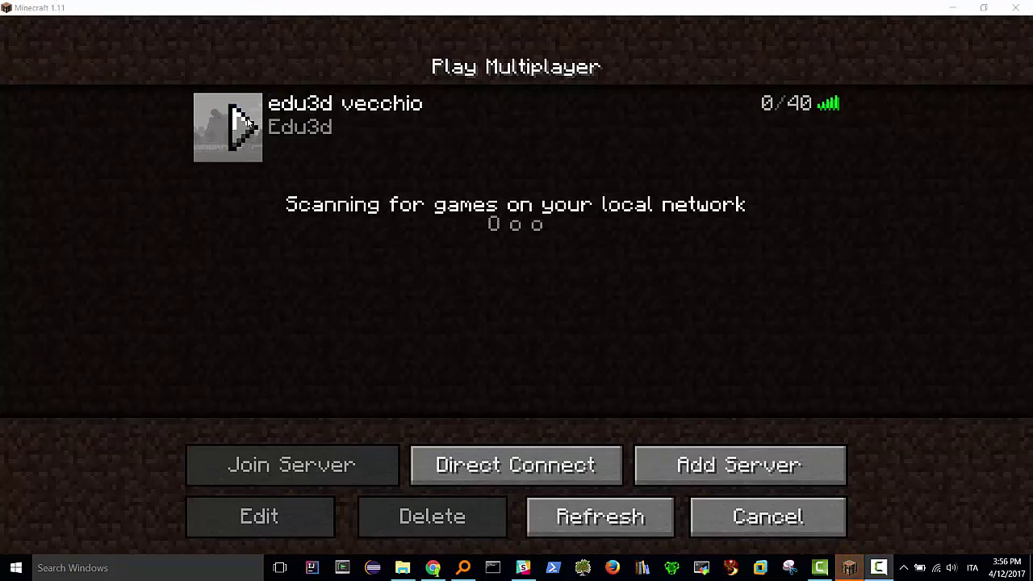
click(402, 568)
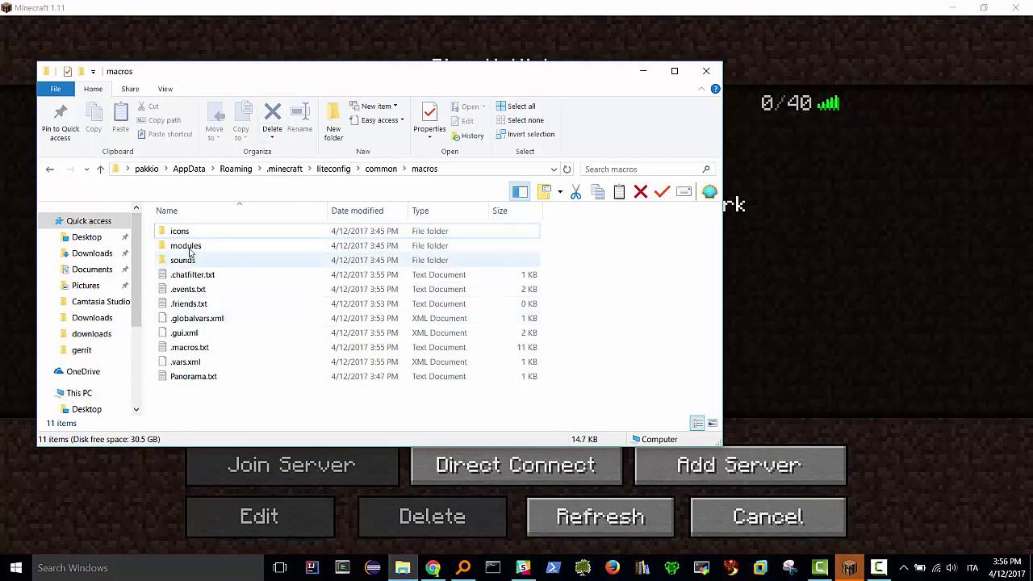
click(286, 169)
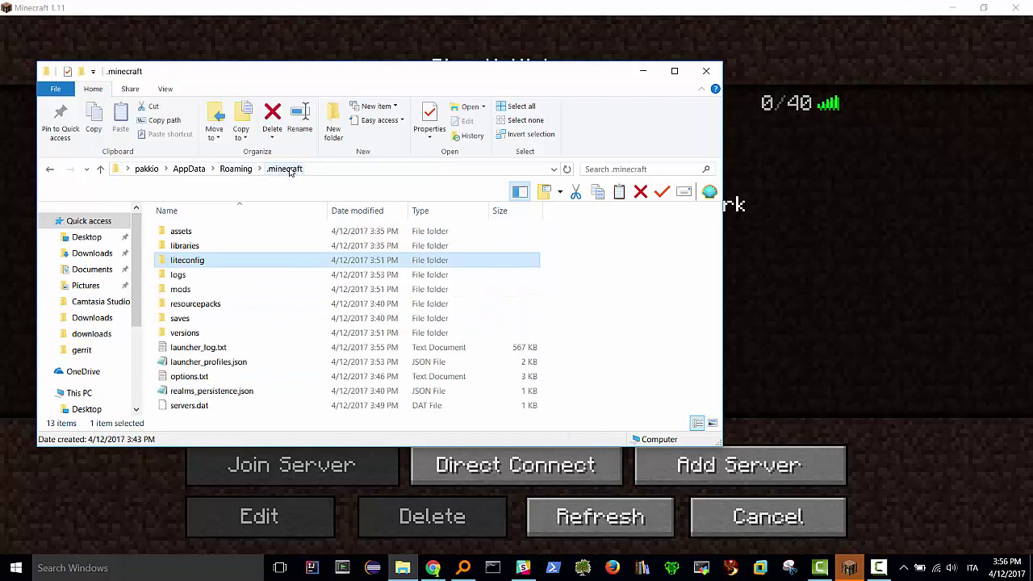
double_click(192, 290)
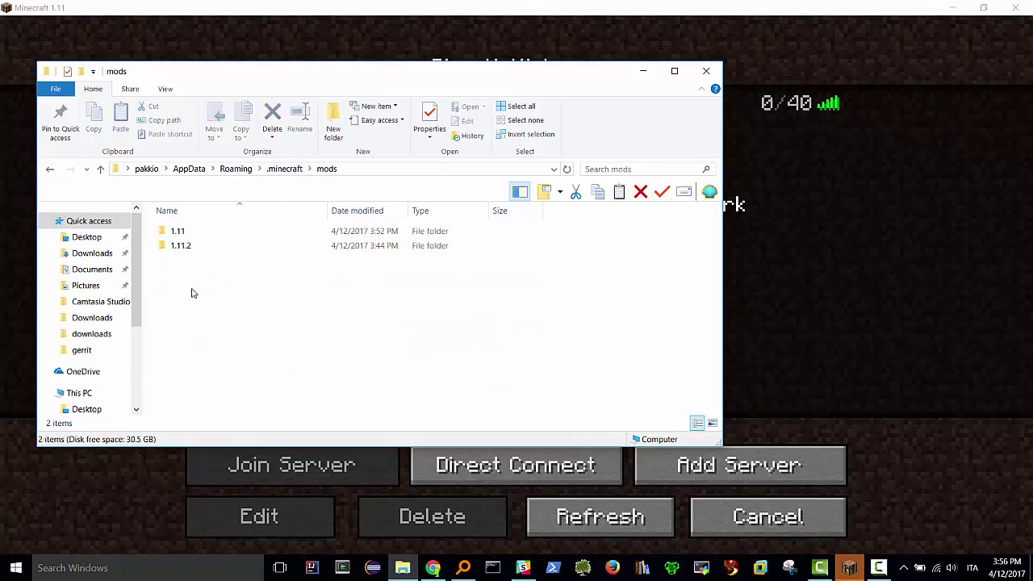
double_click(184, 234)
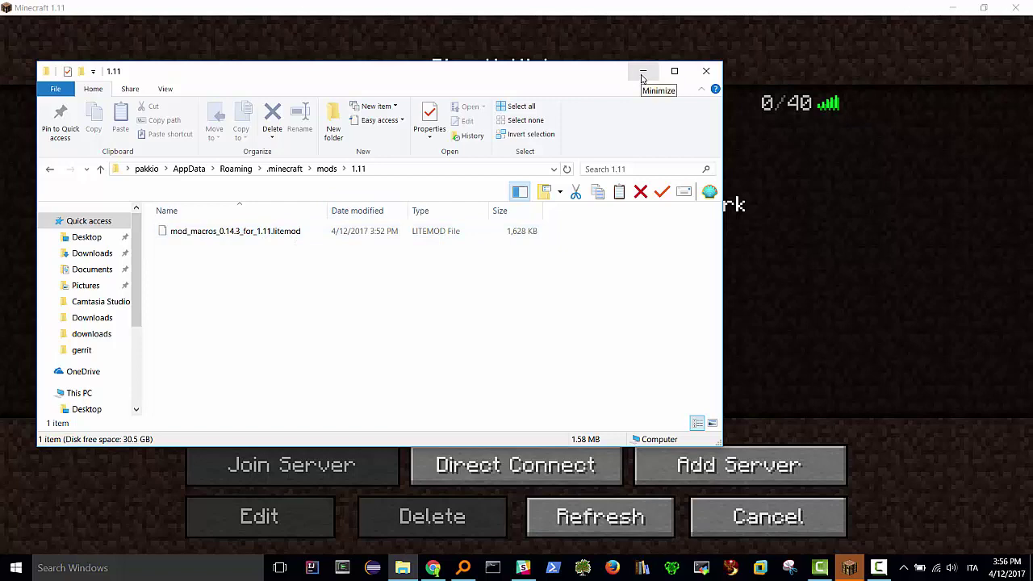
click(642, 74)
click(388, 126)
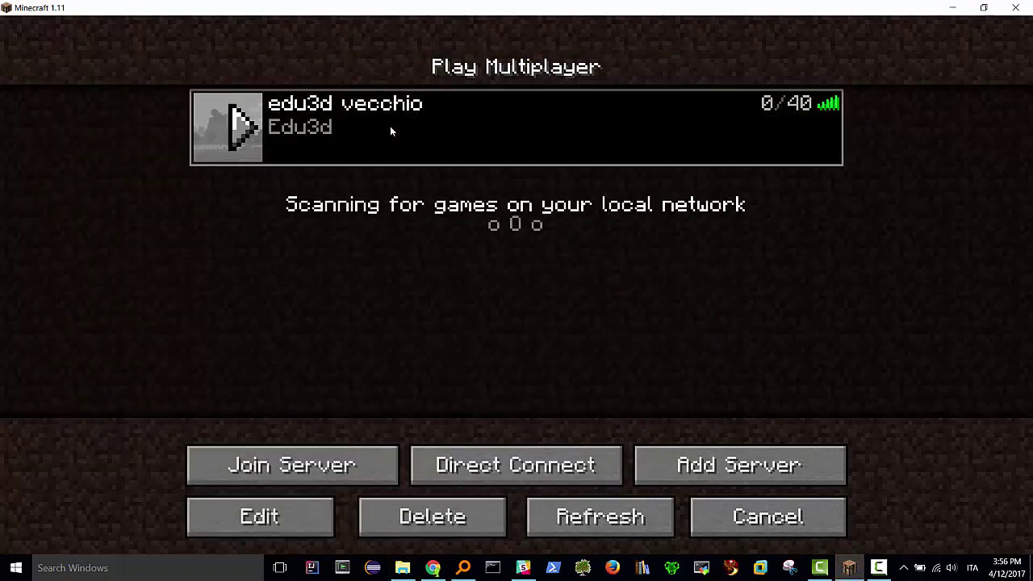
- Join edu3d vecchio, rise above the fence by the church square, and pause
click(361, 470)
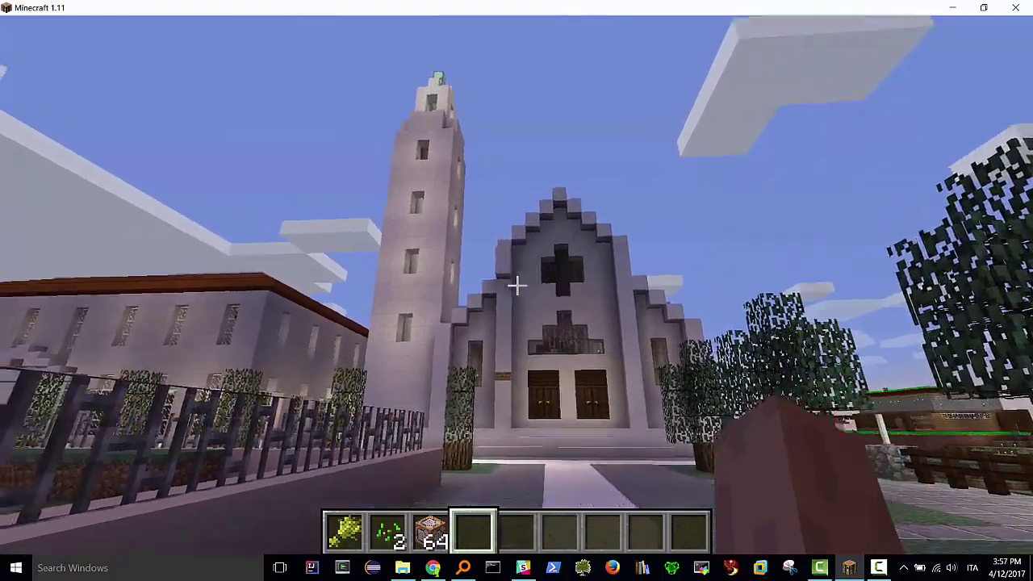
key(s)
key(space)
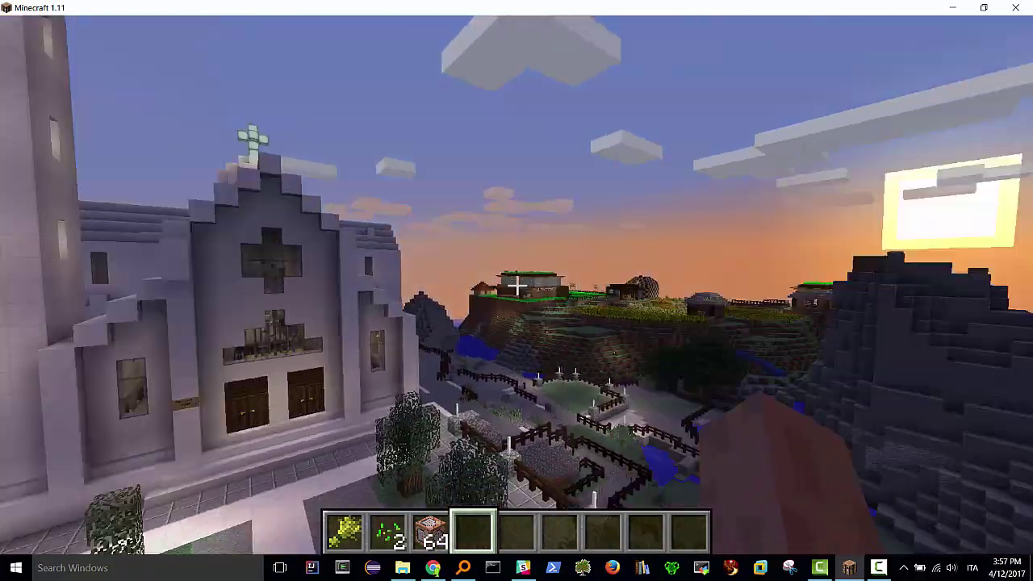
key(Escape)
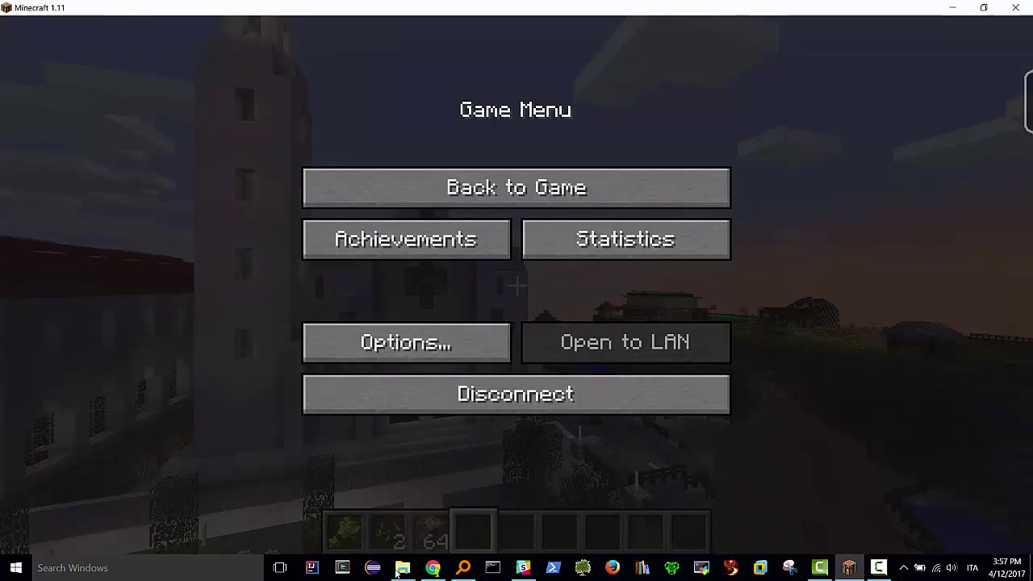
- Review the reddit guide's macro steps in Chrome, then resume play in Minecraft
click(433, 567)
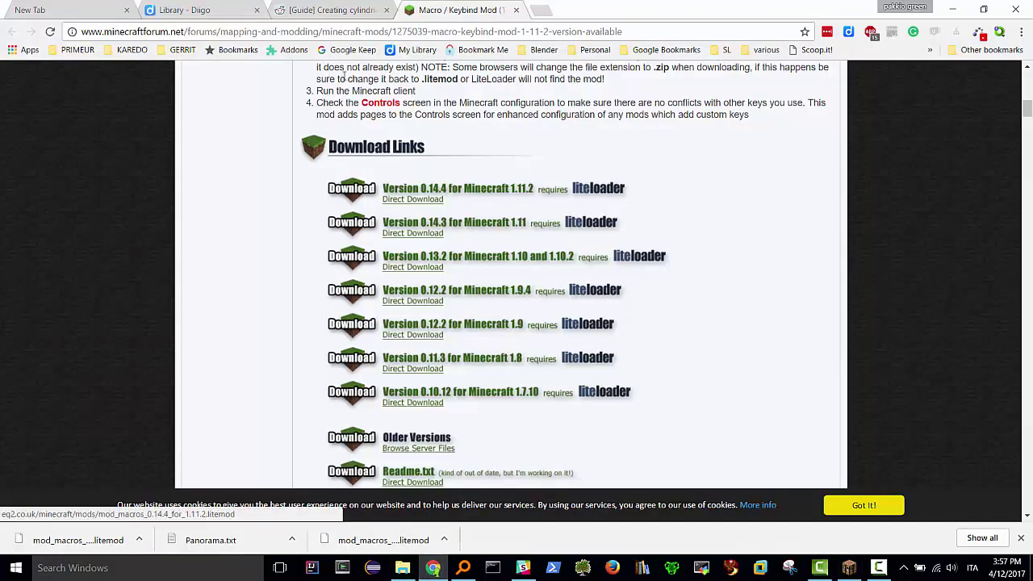
click(342, 14)
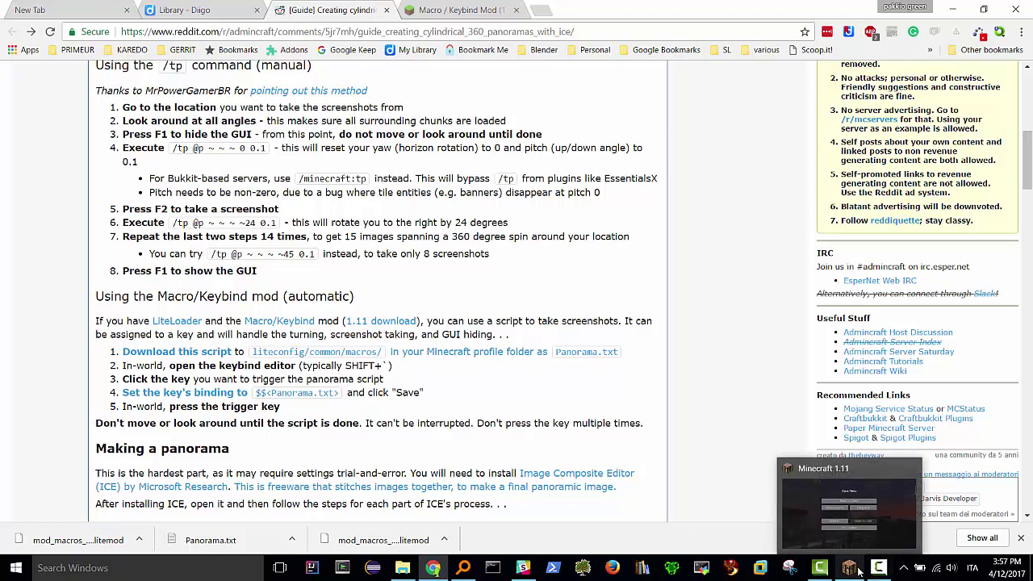
click(859, 571)
click(510, 198)
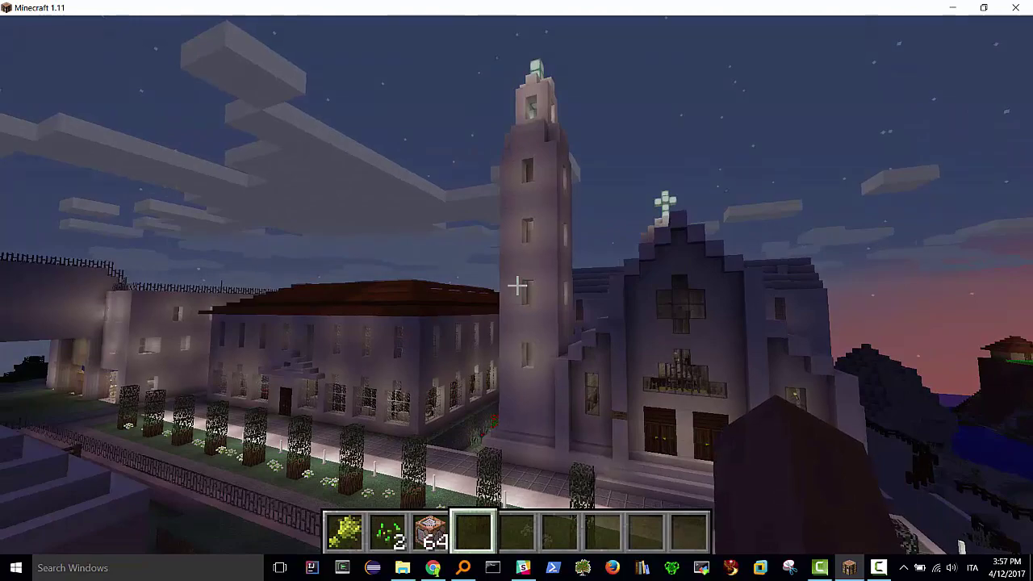
- Walk to the church front and open Macro Bindings: Keys with Shift+`
key(w)
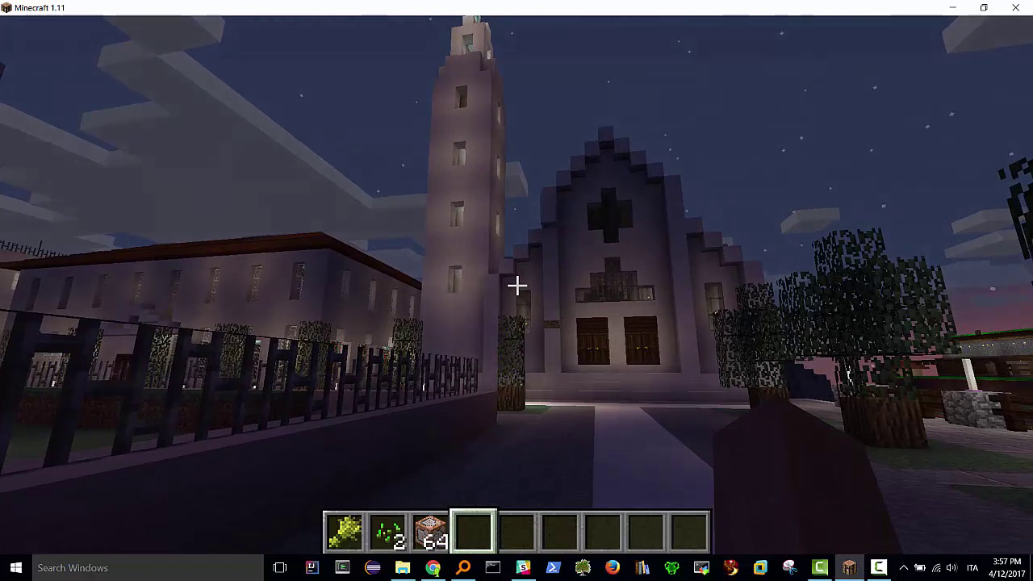
key(shift)
key(grave)
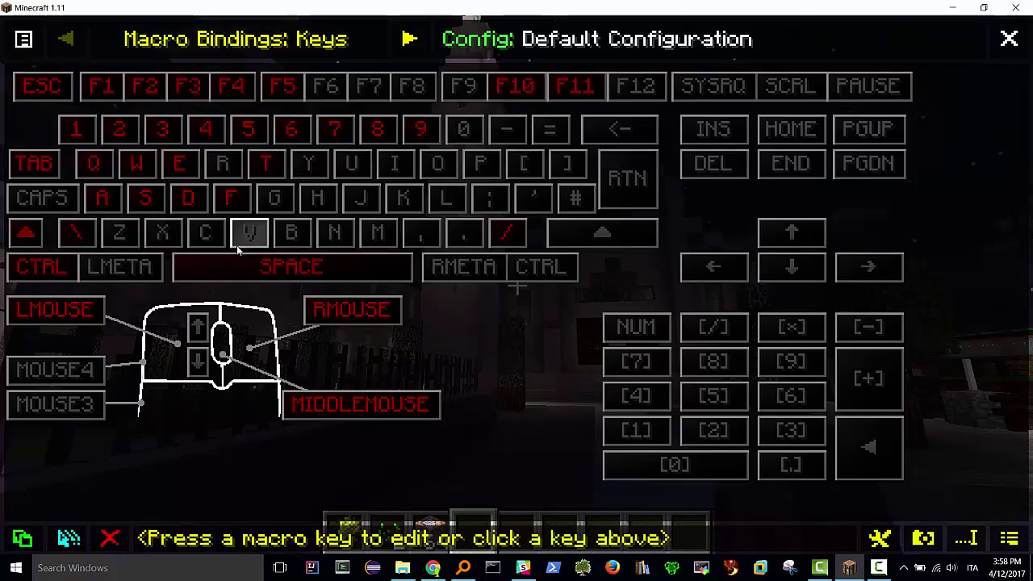
- Check the guide in the browser, then dismiss the unwanted LMENU macro editor
key(alt+Tab)
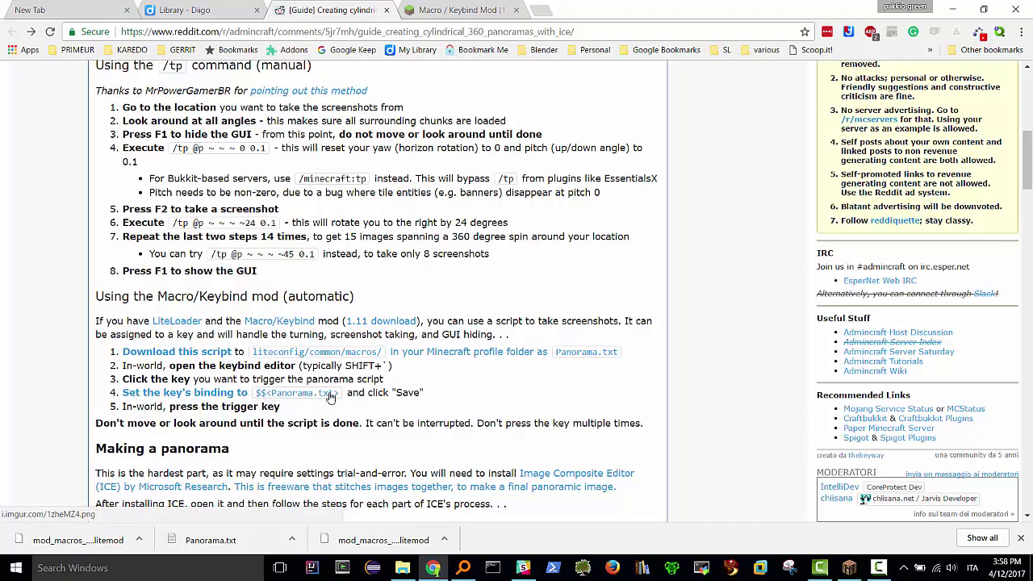
key(alt+Tab)
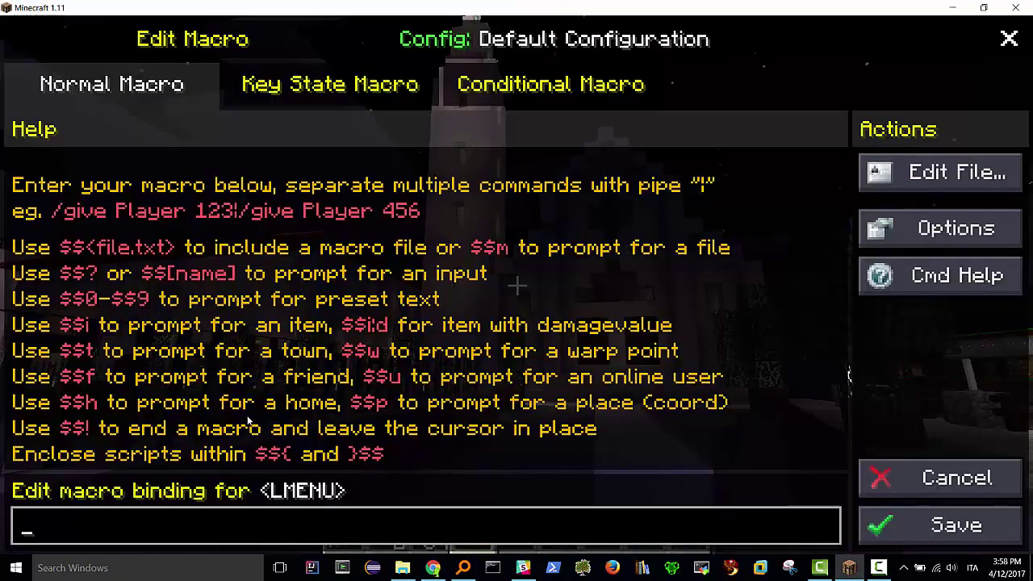
key(Escape)
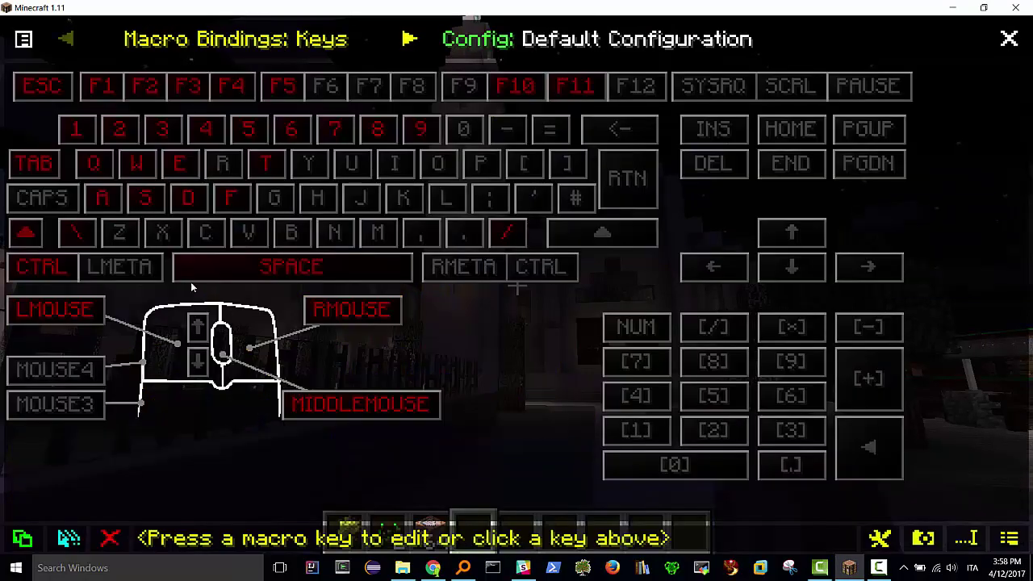
- Bind Z to the macro $$<Panorama.txt>, save it, and close the editor
click(121, 234)
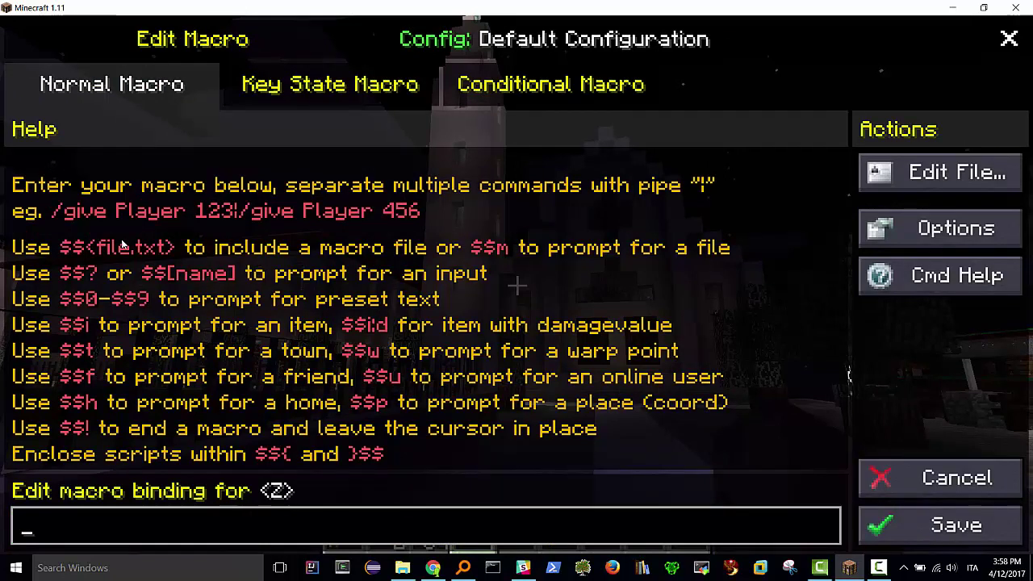
text($$<)
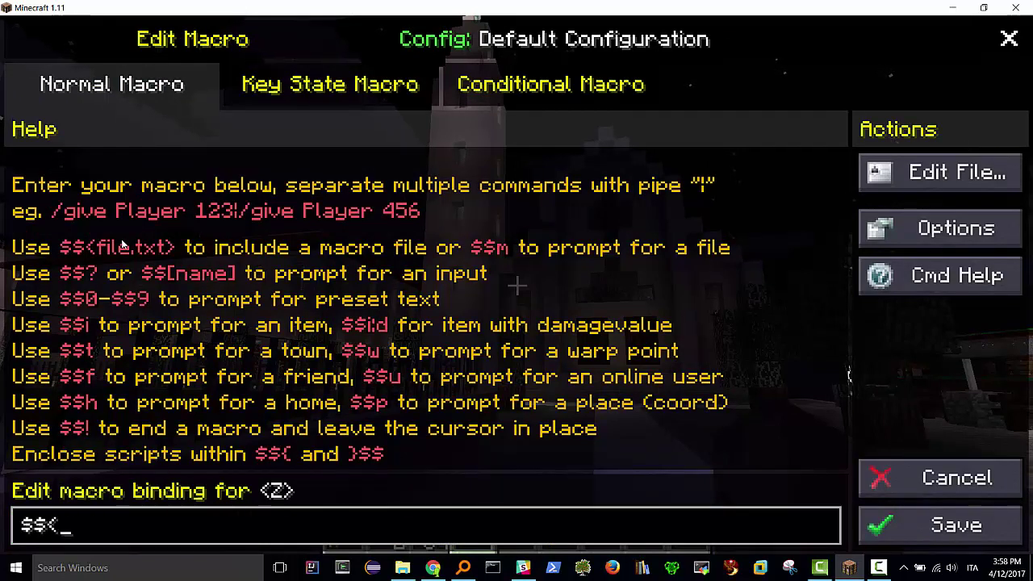
text(Pano)
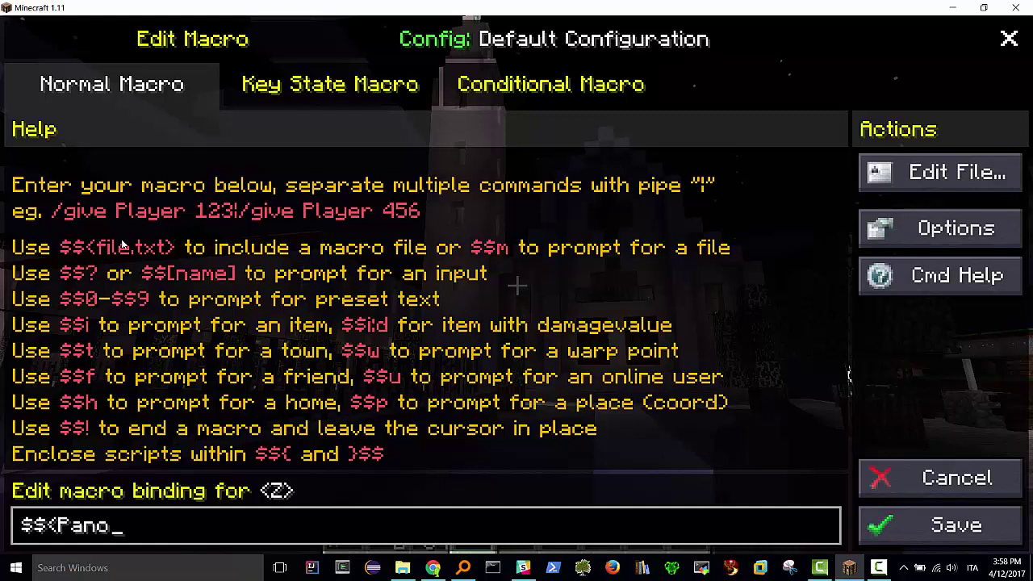
text(rama.)
text(txt>)
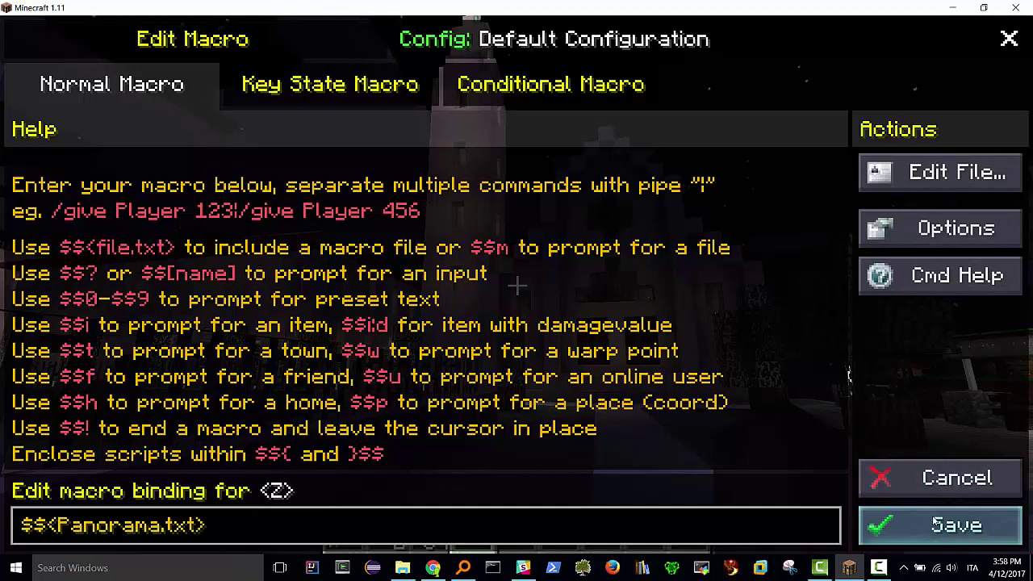
click(936, 525)
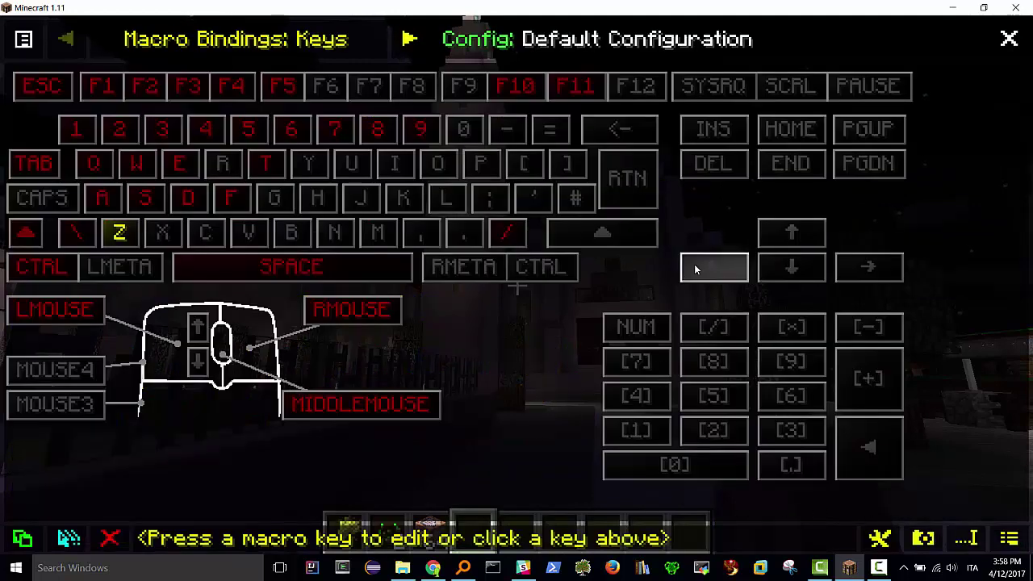
mouse_move(122, 247)
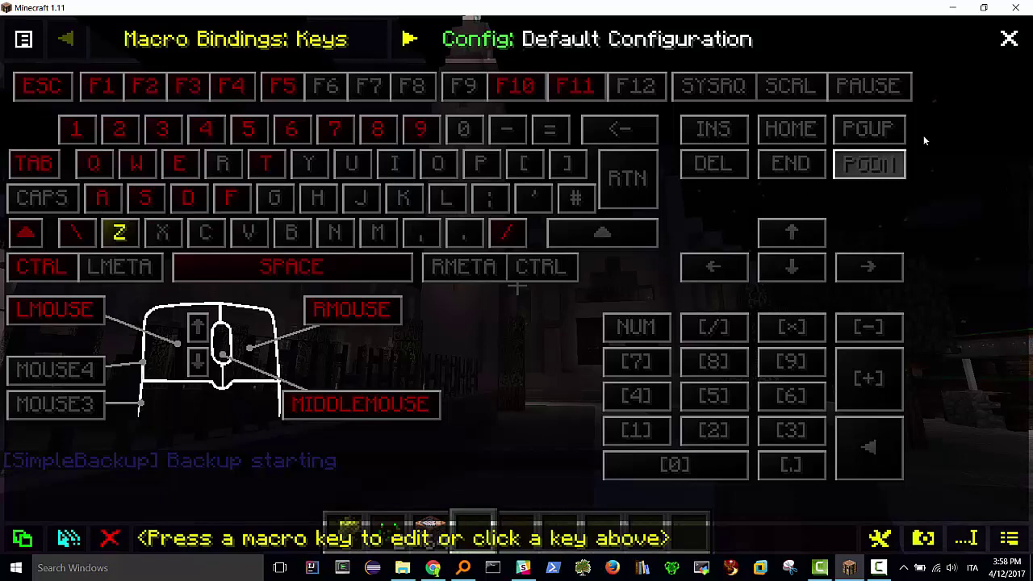
click(1010, 39)
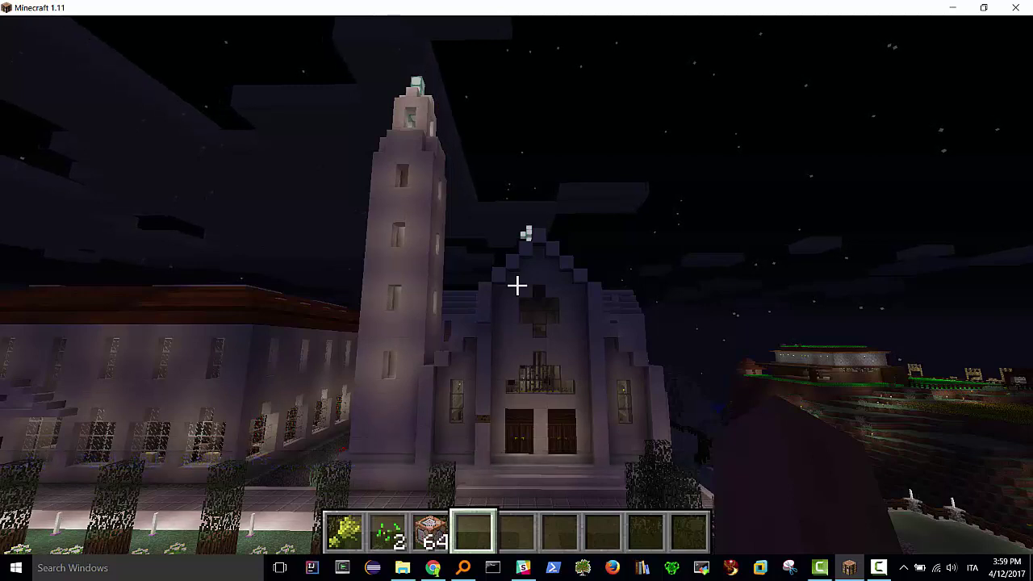
- Run the panorama macro, then open 2017-04-12_15.59.18.png from the chat link
key(F4)
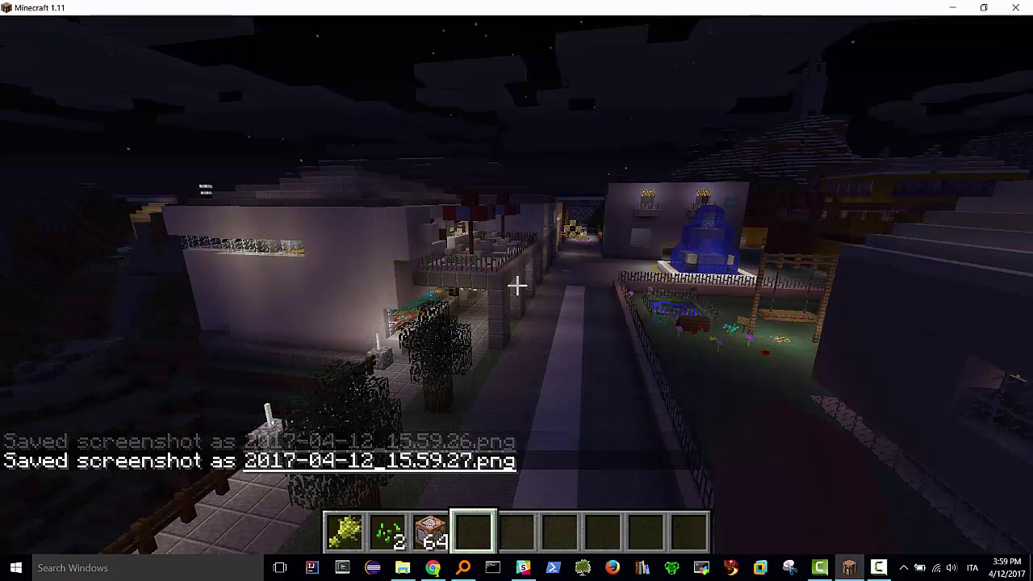
key(w)
scroll(517, 285, down, 3)
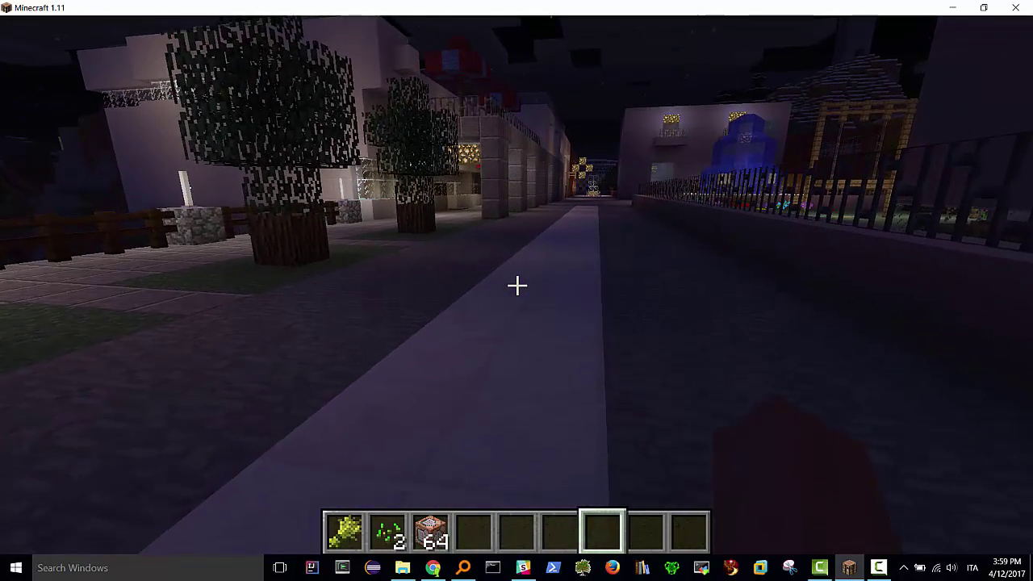
key(t)
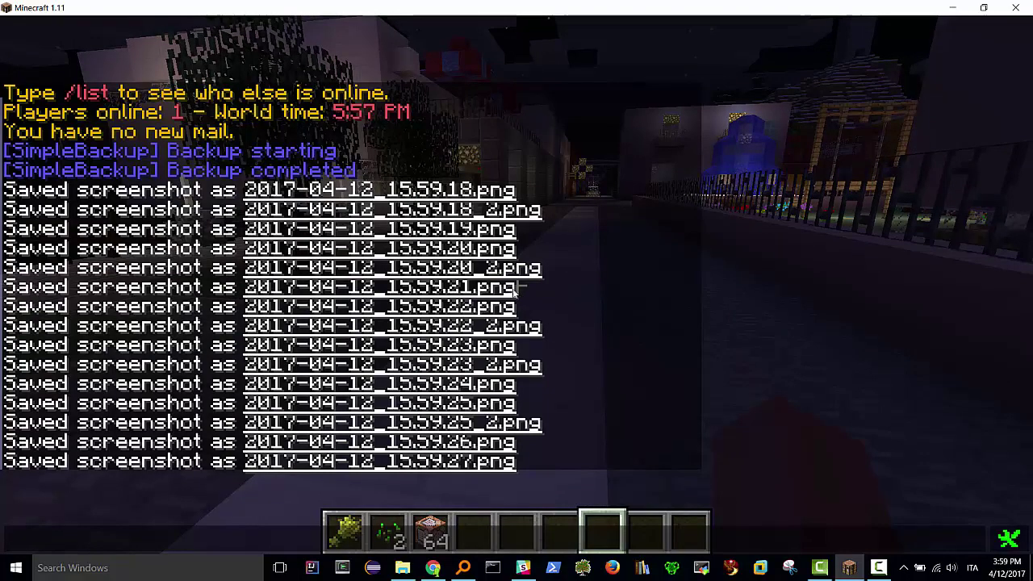
click(318, 194)
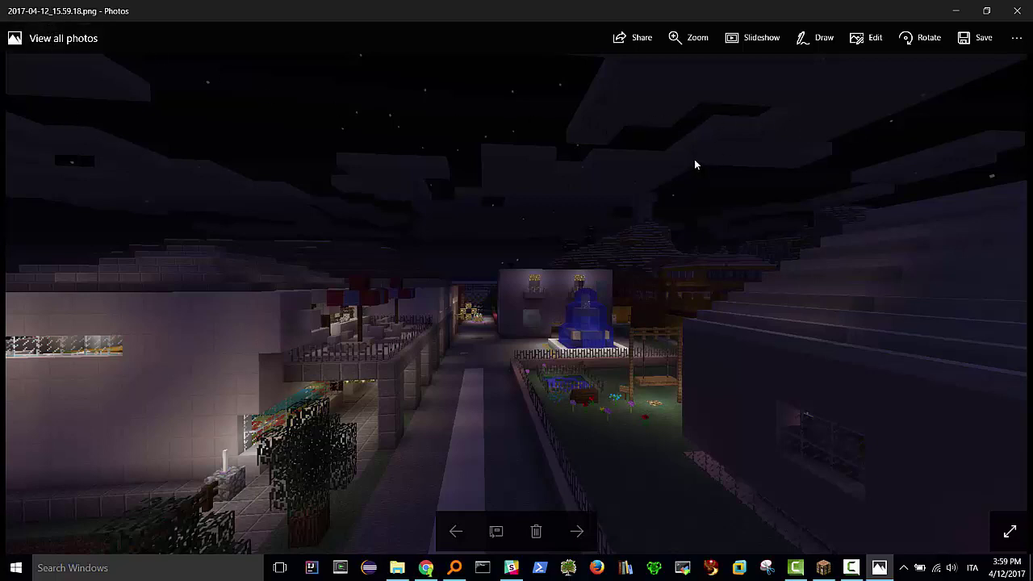
- Show File info for 2017-04-12_15.59.18.png in Photos (1920 x 1001, 876.1 KB)
click(1016, 39)
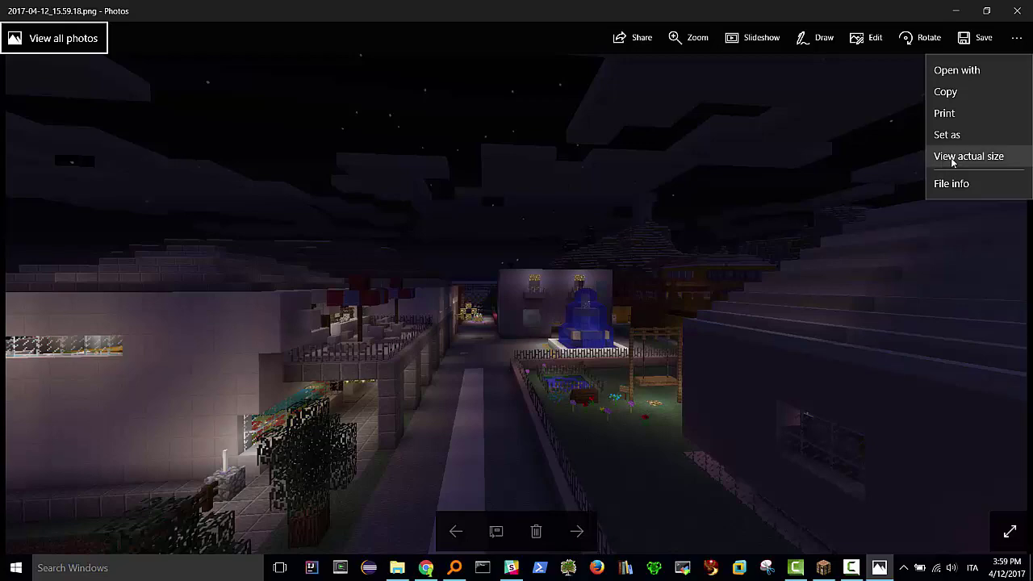
click(951, 184)
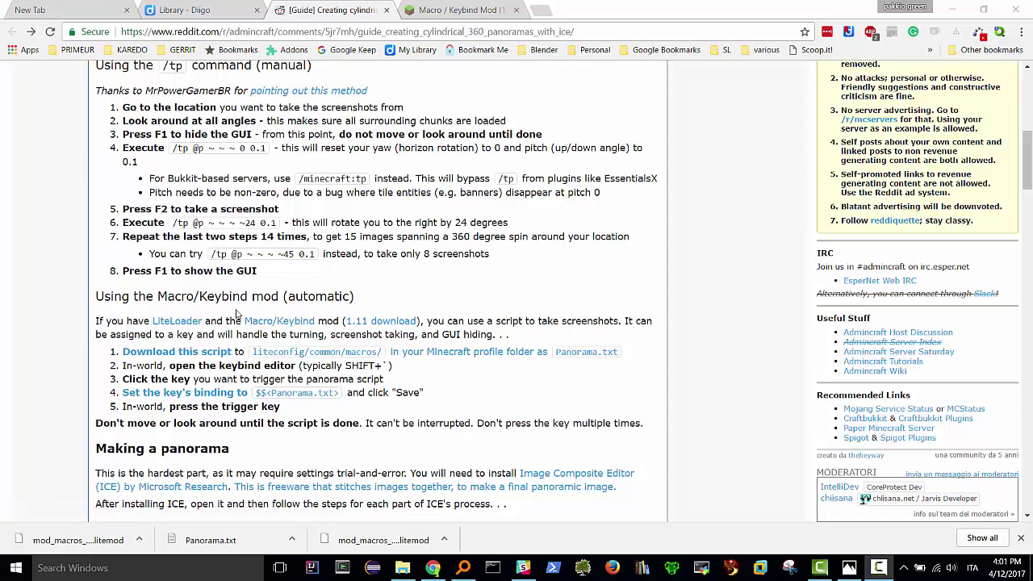
- Highlight 'Making a panorama' and open Microsoft Research's Image Composite Editor page in a new tab
scroll(195, 403, down, 3)
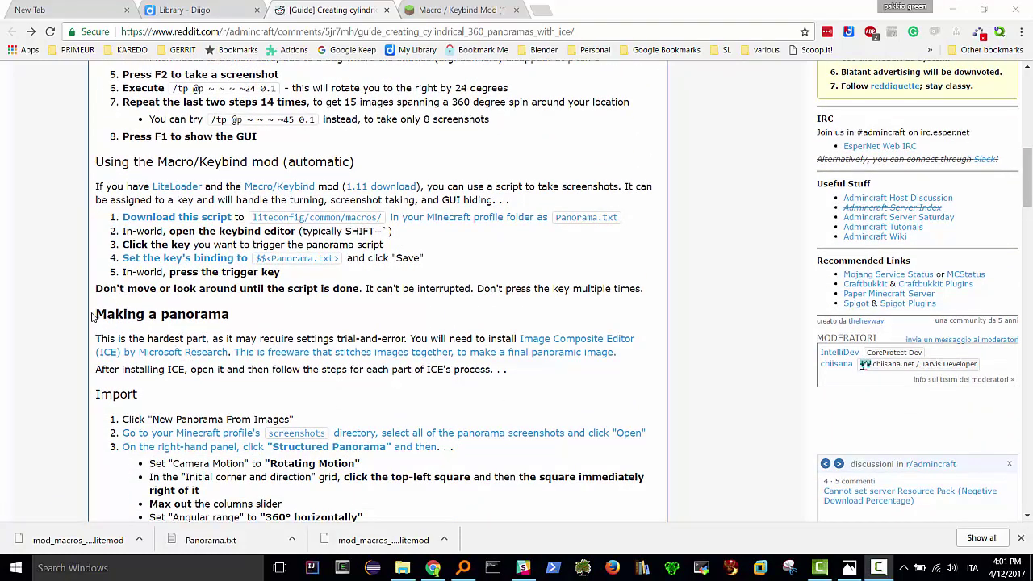
drag(92, 315, 231, 310)
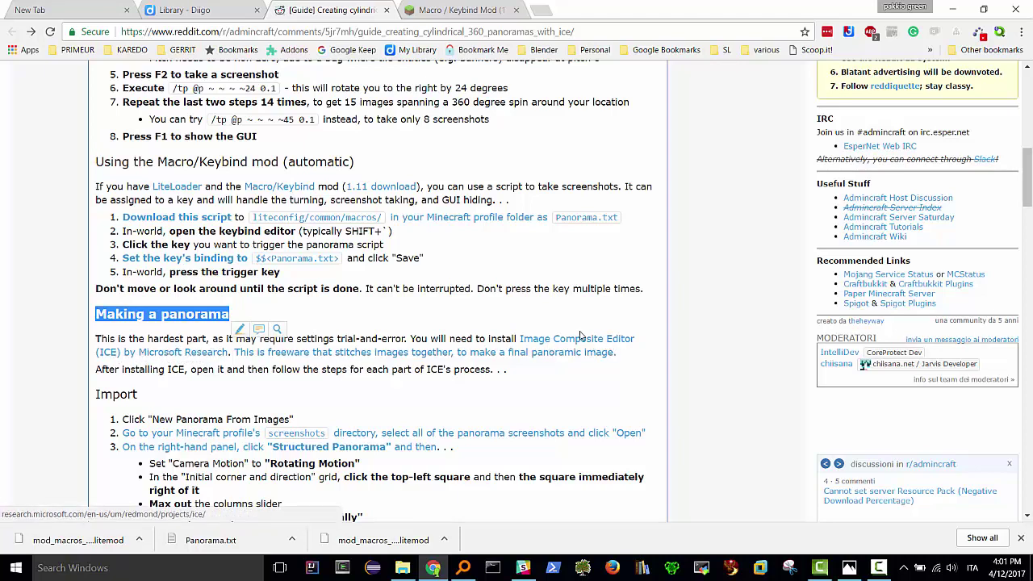
right_click(195, 356)
click(251, 363)
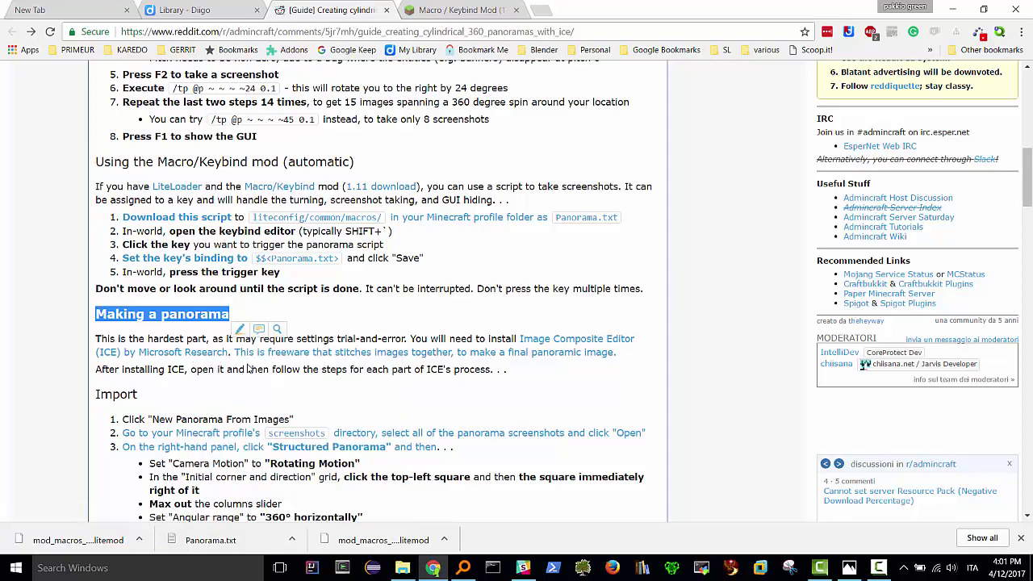
click(588, 10)
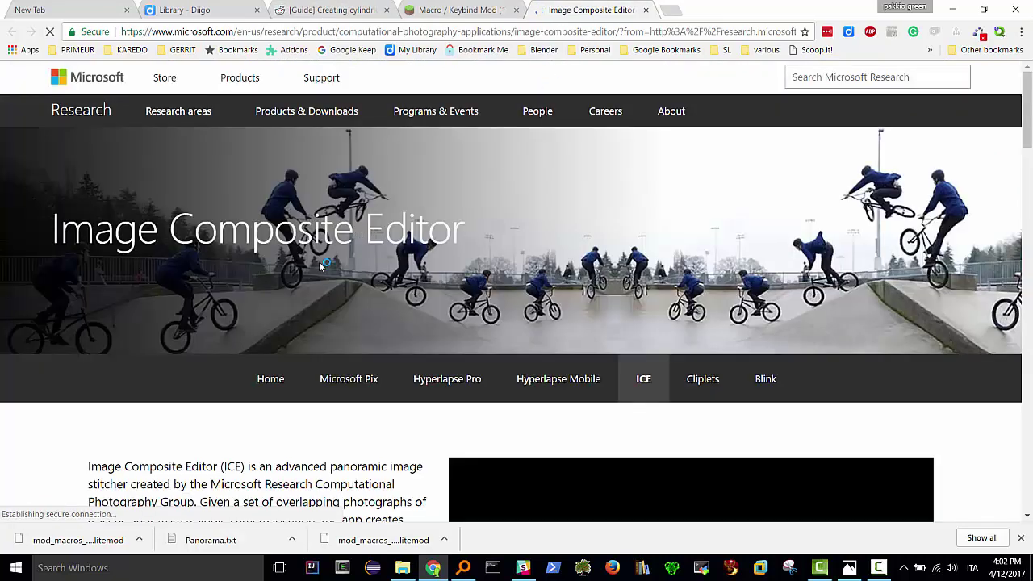
scroll(334, 336, down, 5)
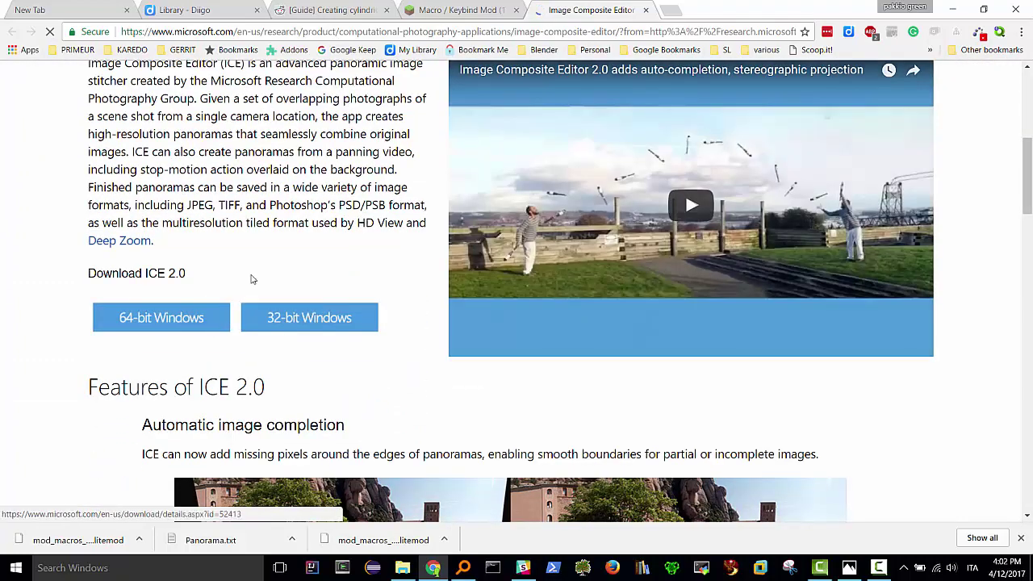
scroll(258, 267, up, 3)
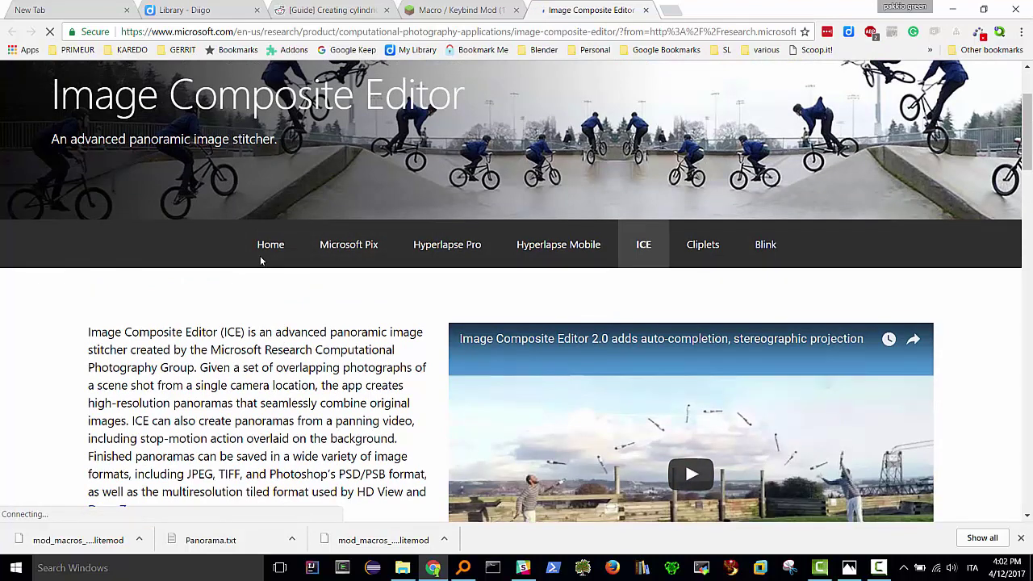
- Search Windows for 'ice' and launch Image Composite Editor
click(64, 567)
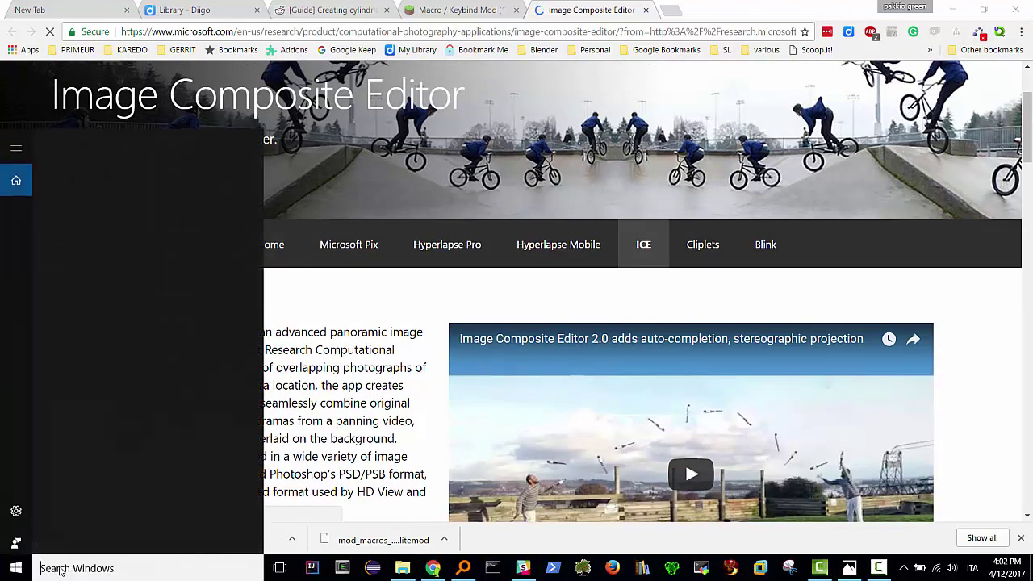
text(ice)
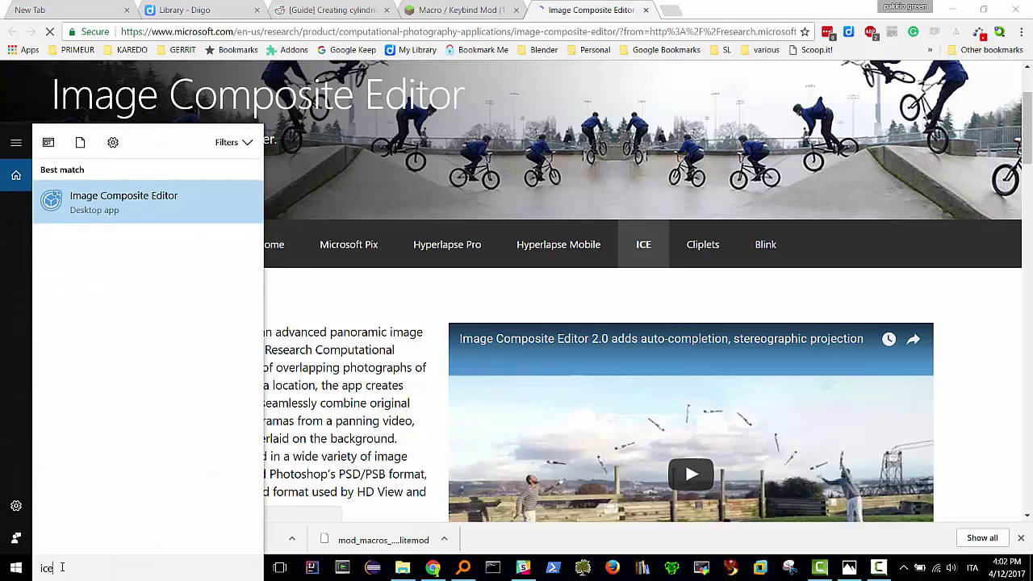
click(129, 199)
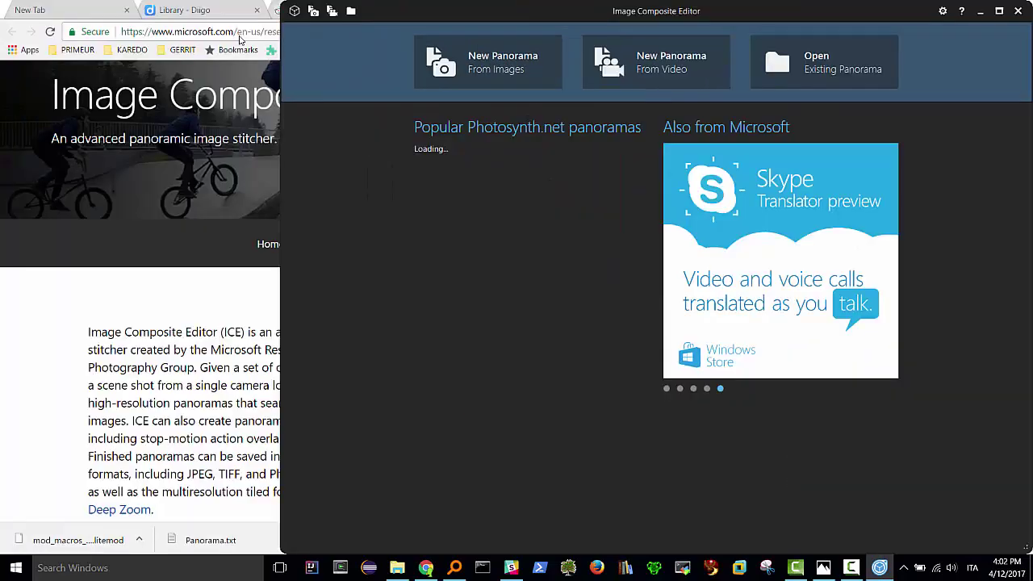
- Snap Image Composite Editor to the right half, return Chrome to the panorama guide, and maximize Chrome
key(super+Right)
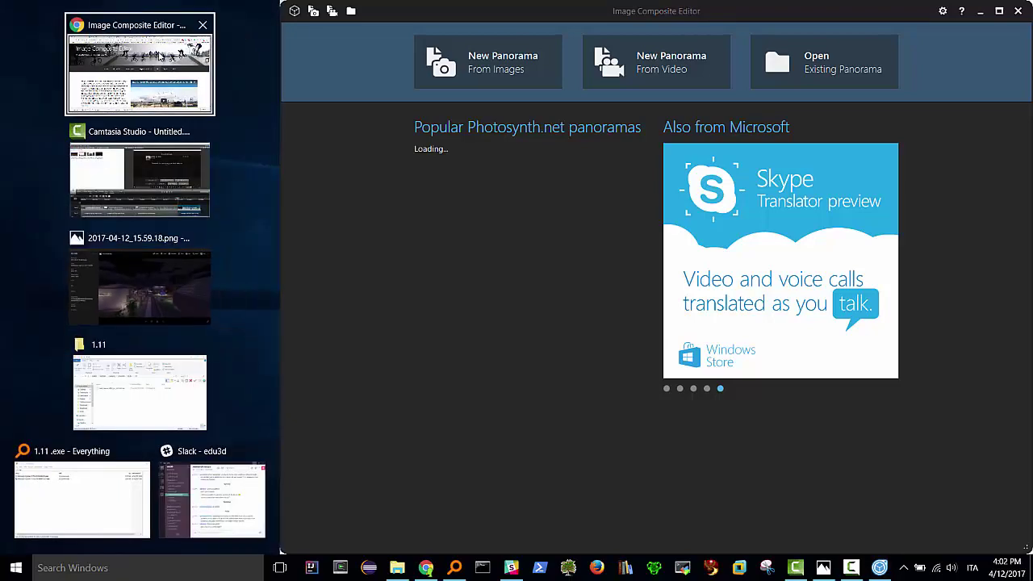
click(137, 93)
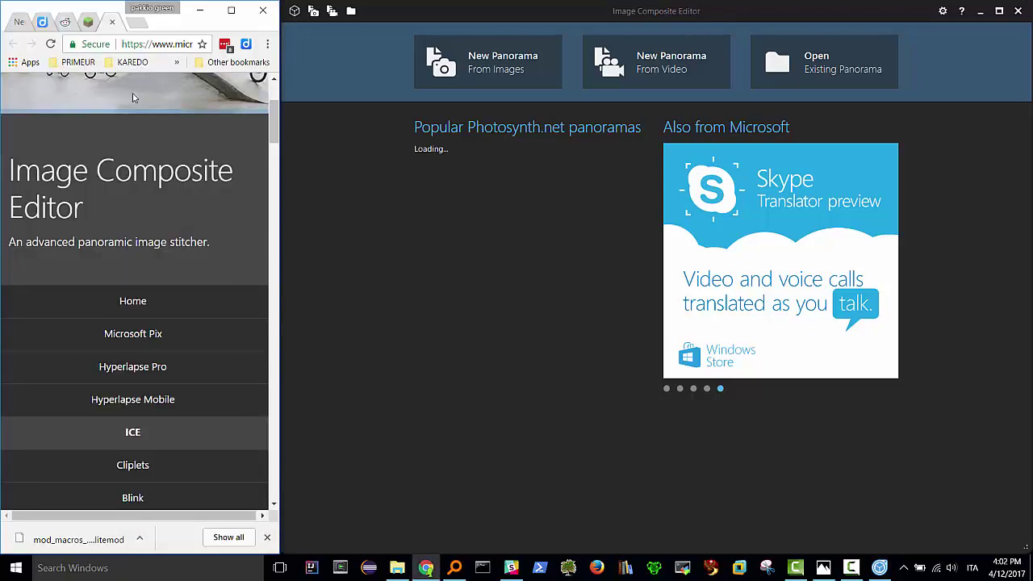
click(63, 26)
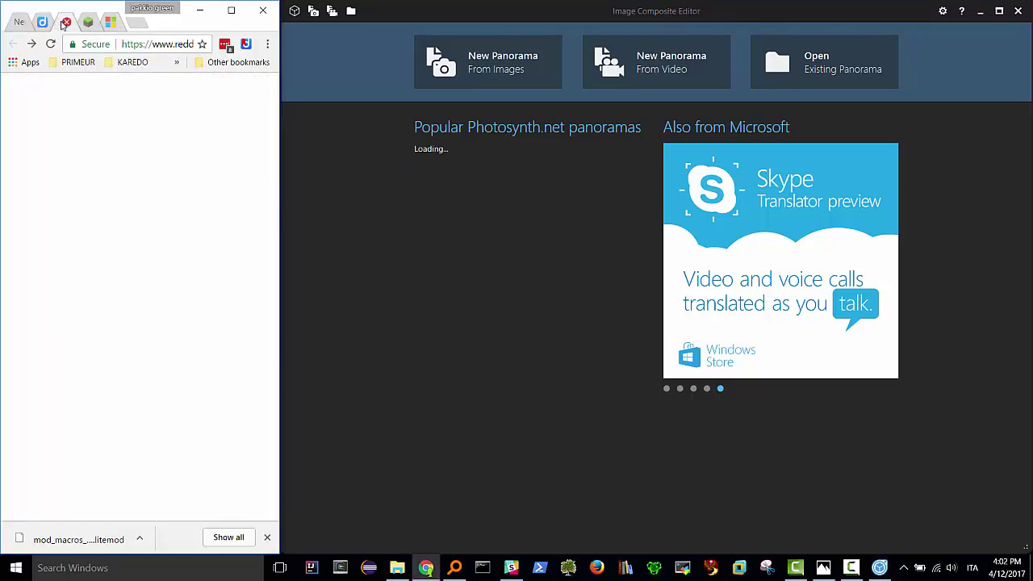
scroll(147, 212, up, 7)
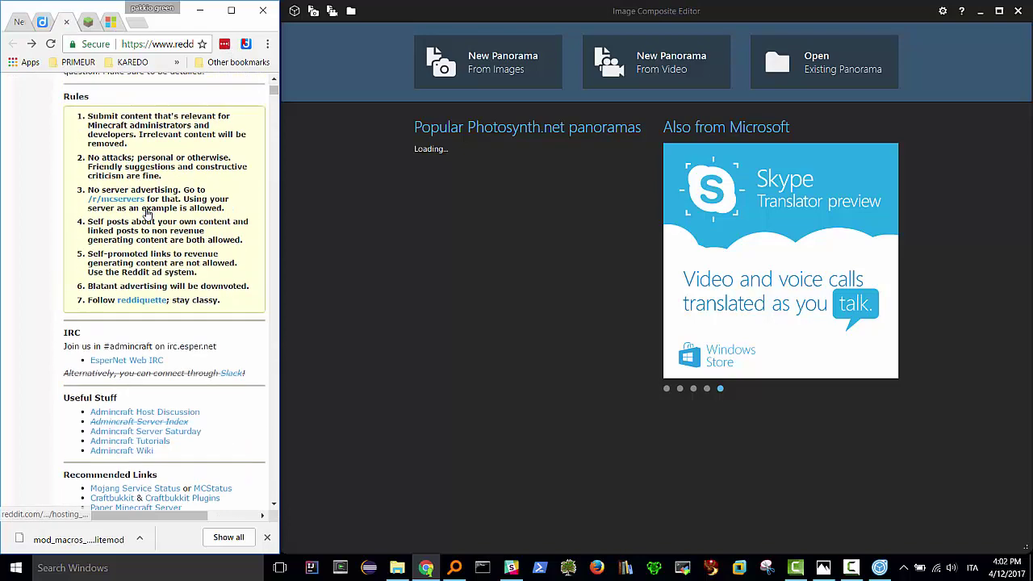
scroll(148, 213, up, 3)
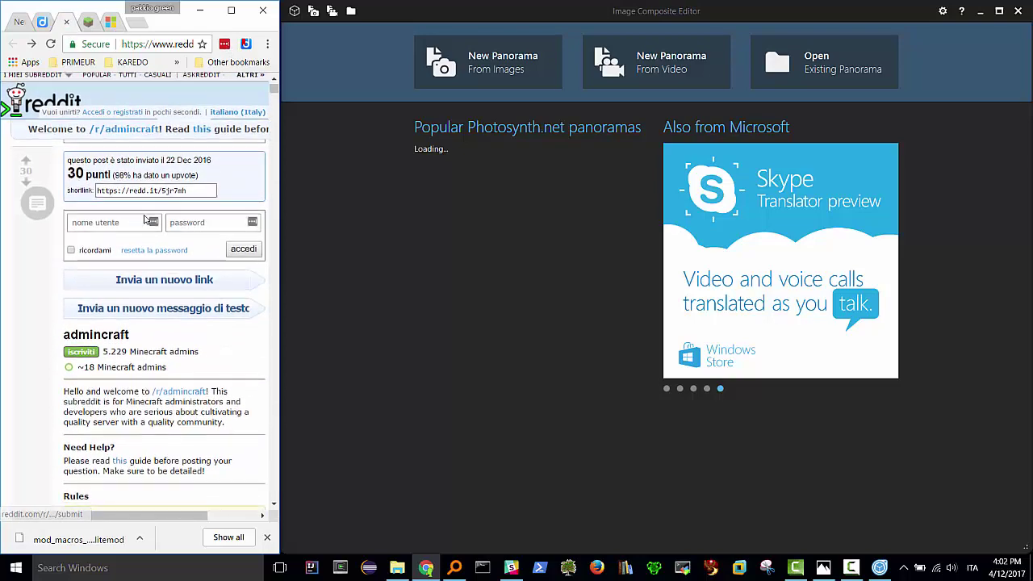
scroll(144, 209, down, 10)
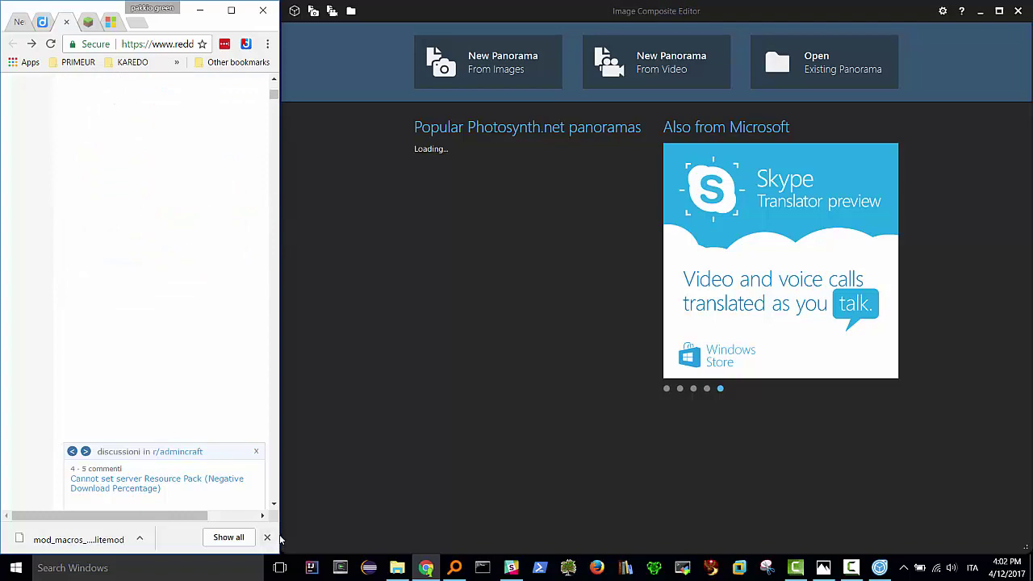
drag(281, 533, 517, 503)
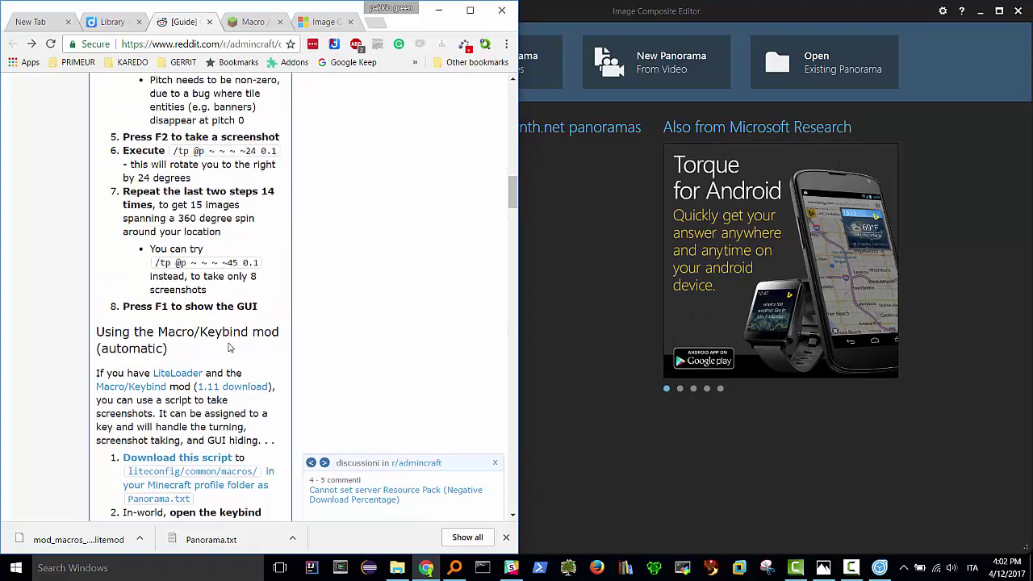
scroll(229, 347, down, 6)
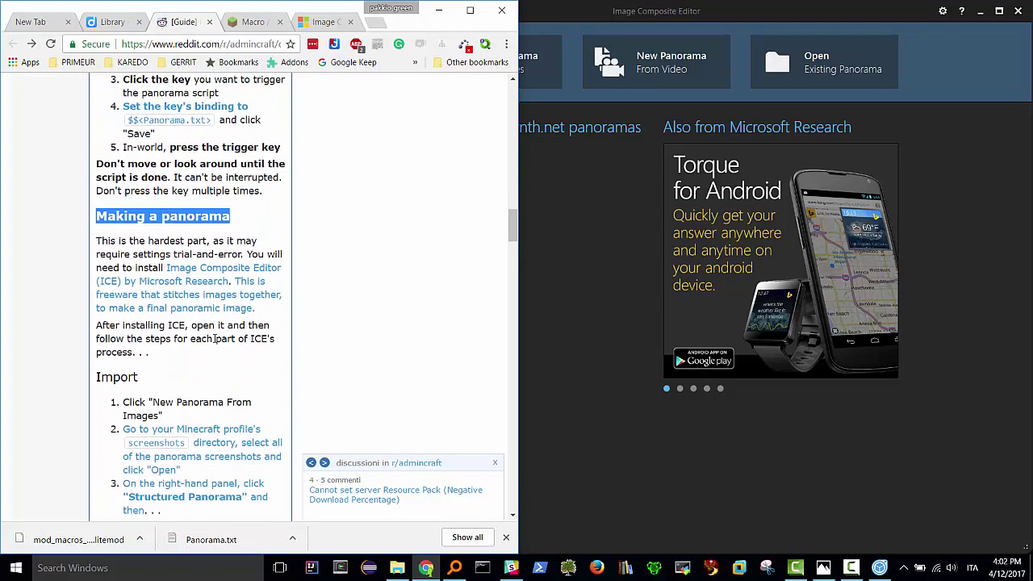
scroll(214, 339, down, 3)
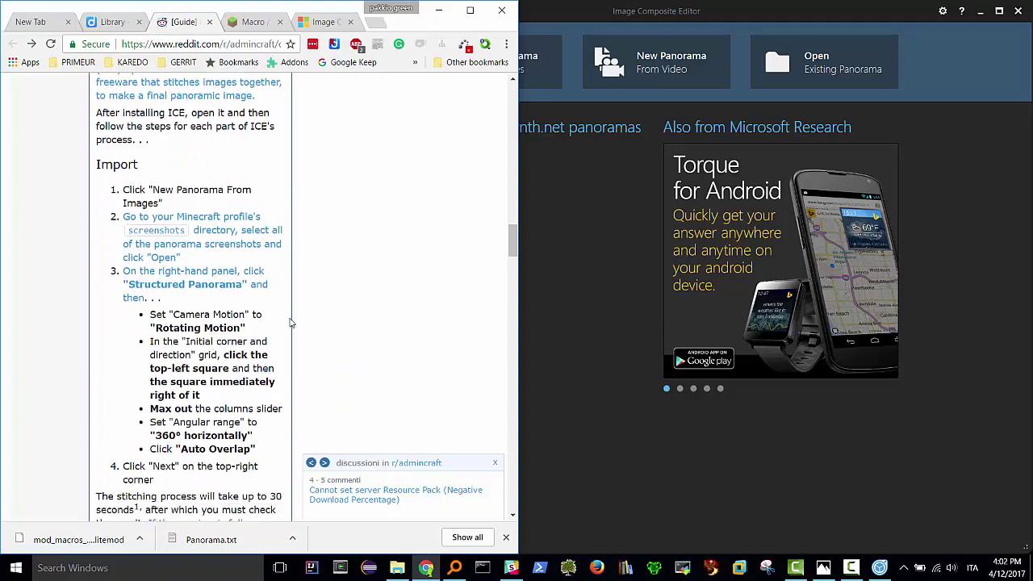
drag(520, 286, 1006, 295)
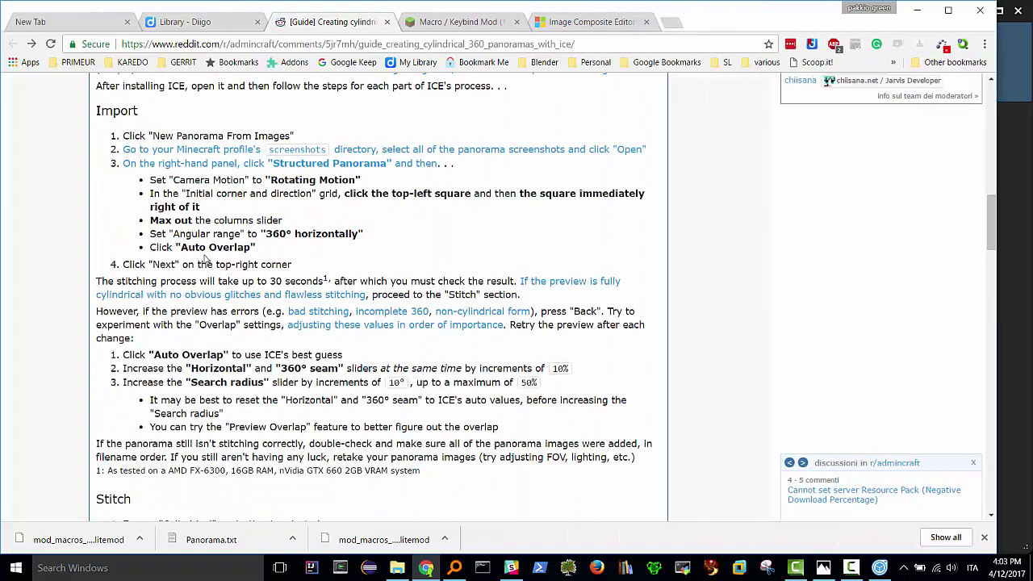
click(949, 12)
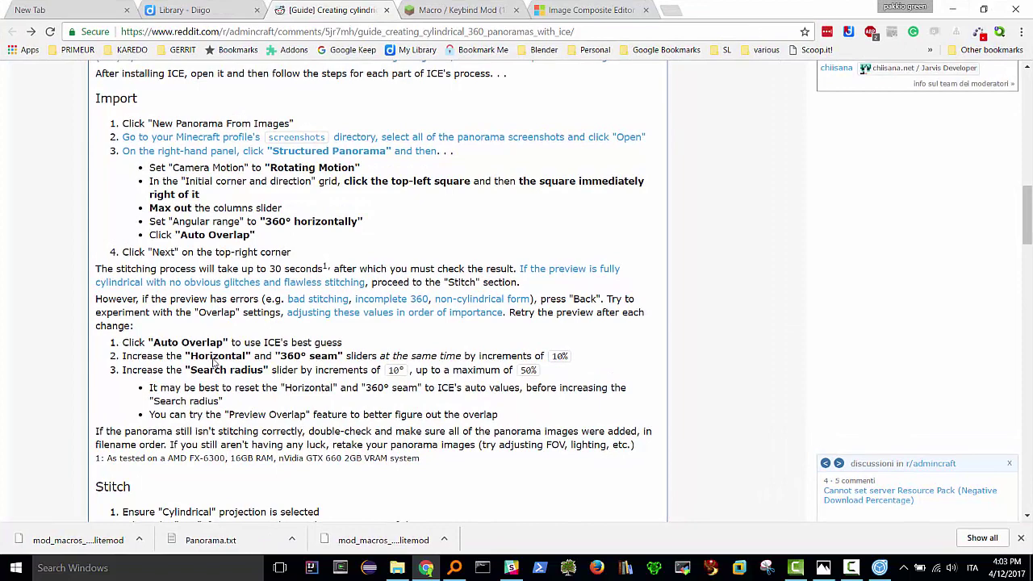
- Highlight 'New Panorama From Images' in the guide, then maximize Image Composite Editor
drag(153, 123, 310, 123)
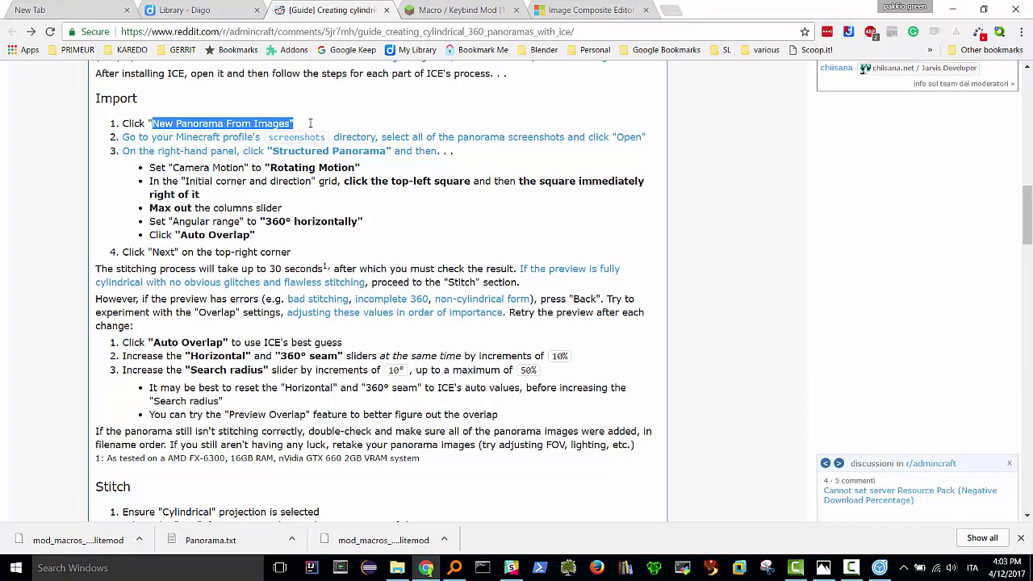
key(alt+Tab)
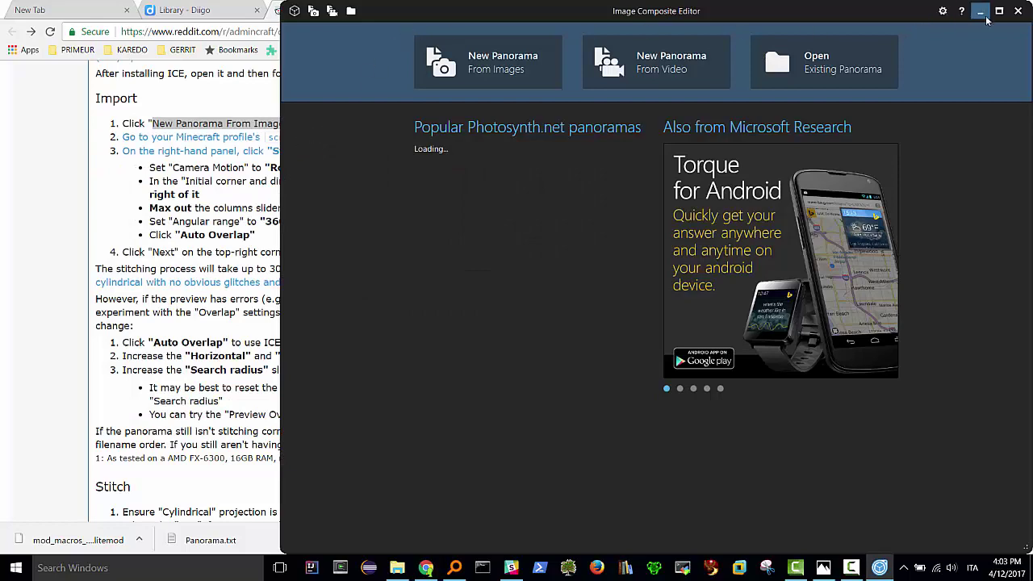
click(999, 11)
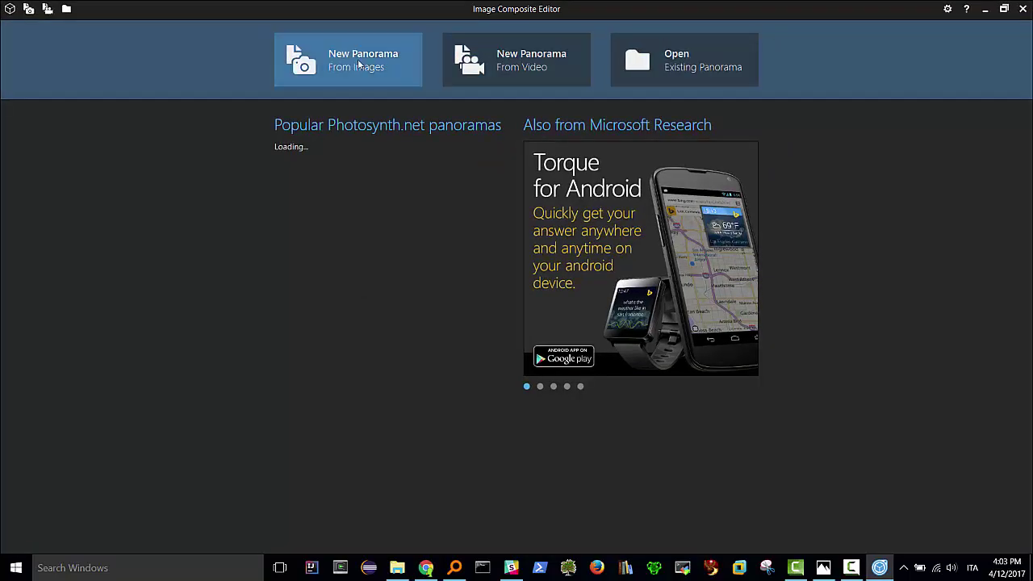
- Start a new panorama from images and browse to %appdata%\.minecraft\screenshots
click(358, 59)
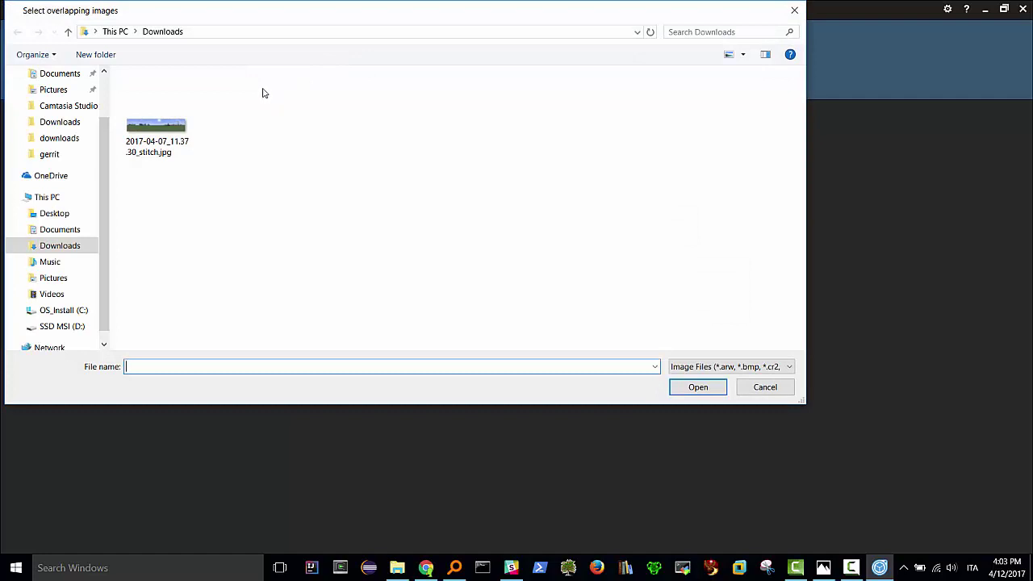
click(205, 33)
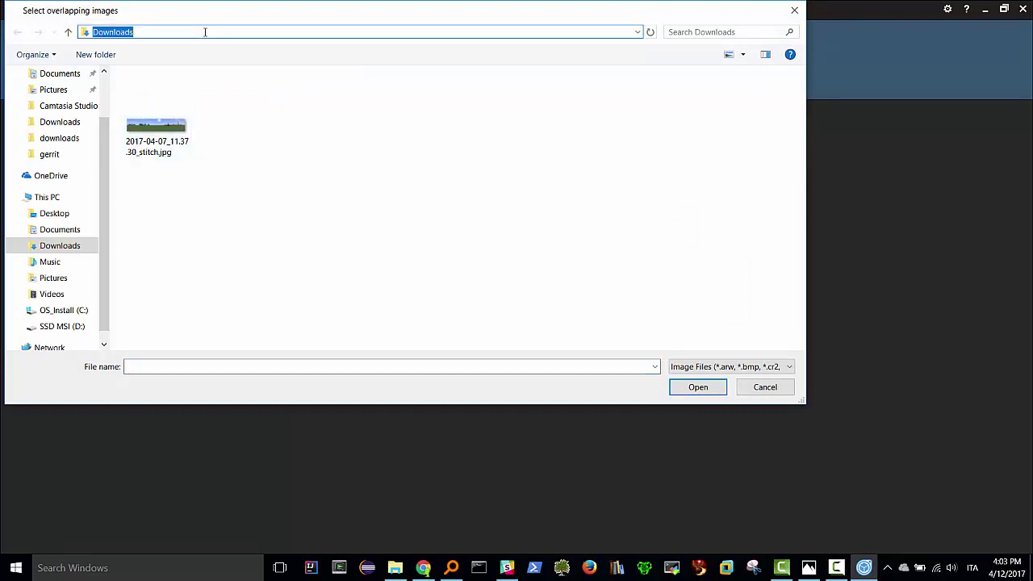
text(%ap)
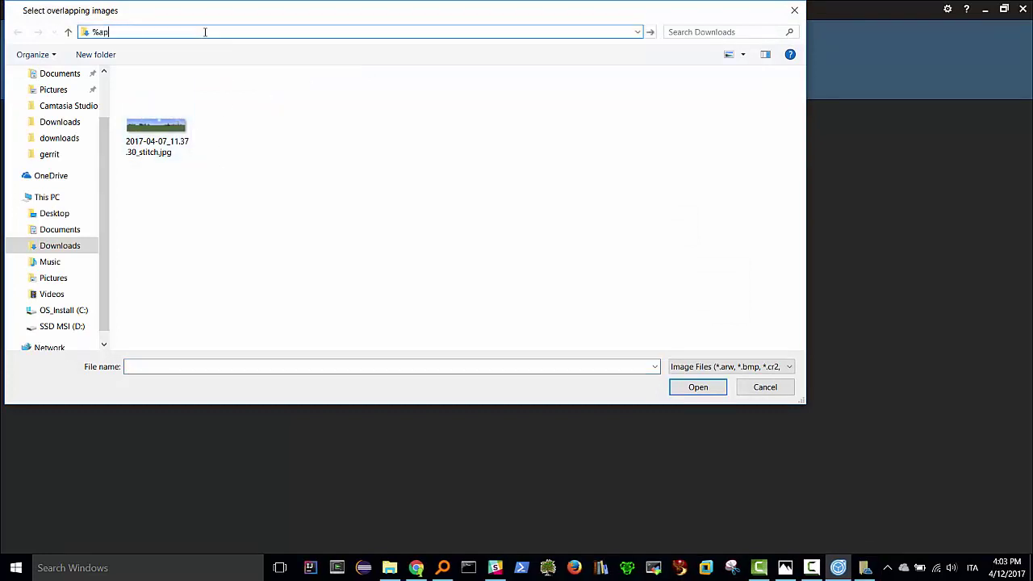
text(pdata%)
key(Return)
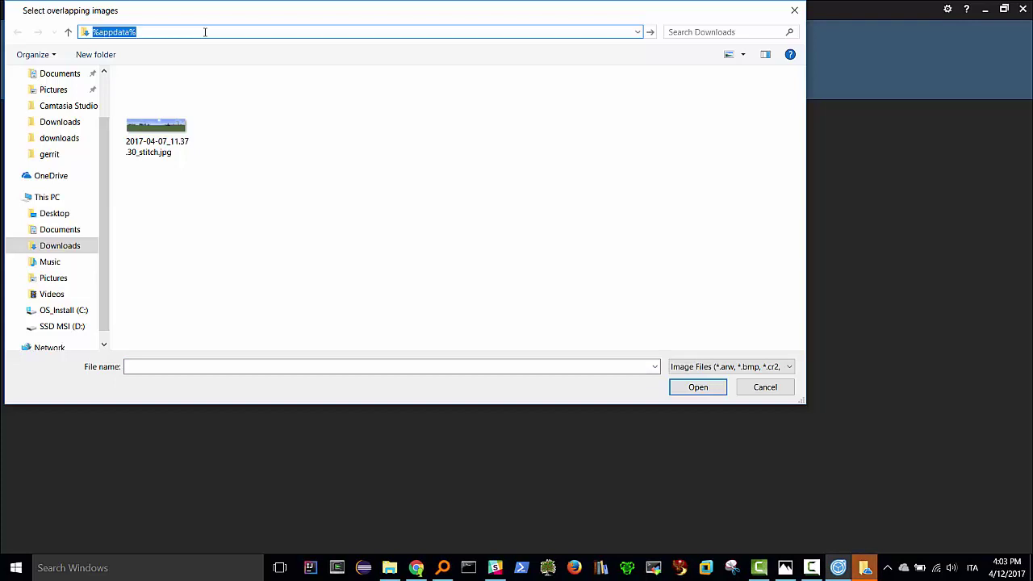
double_click(167, 94)
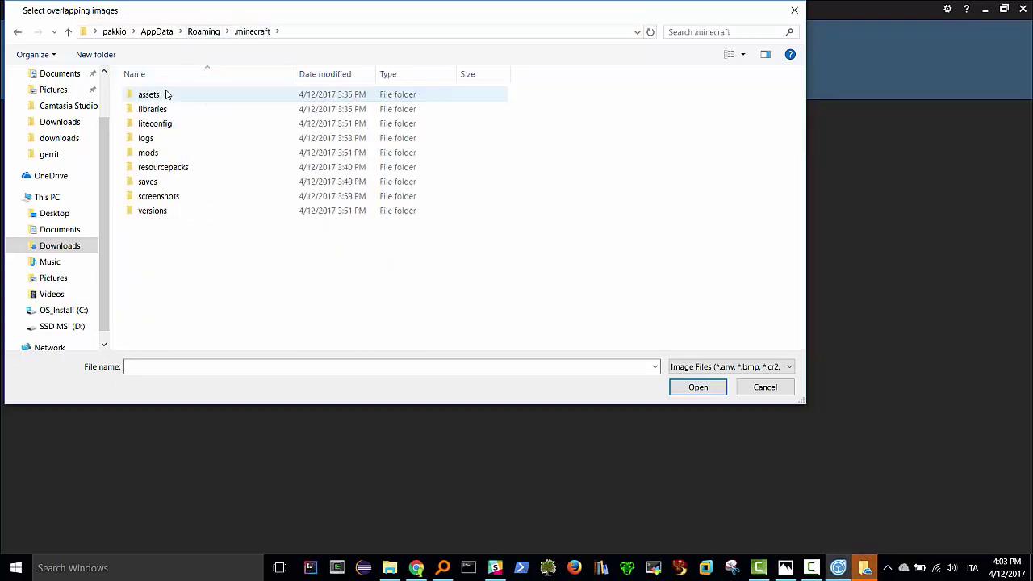
double_click(165, 198)
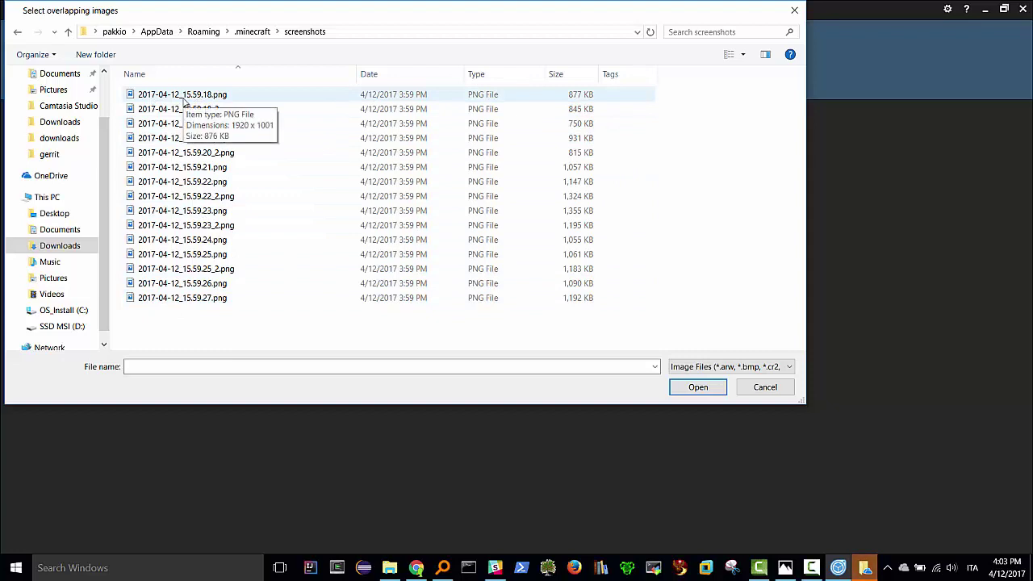
- Select all 15 screenshots starting from 2017-04-12_15.59.18.png and load them
click(184, 101)
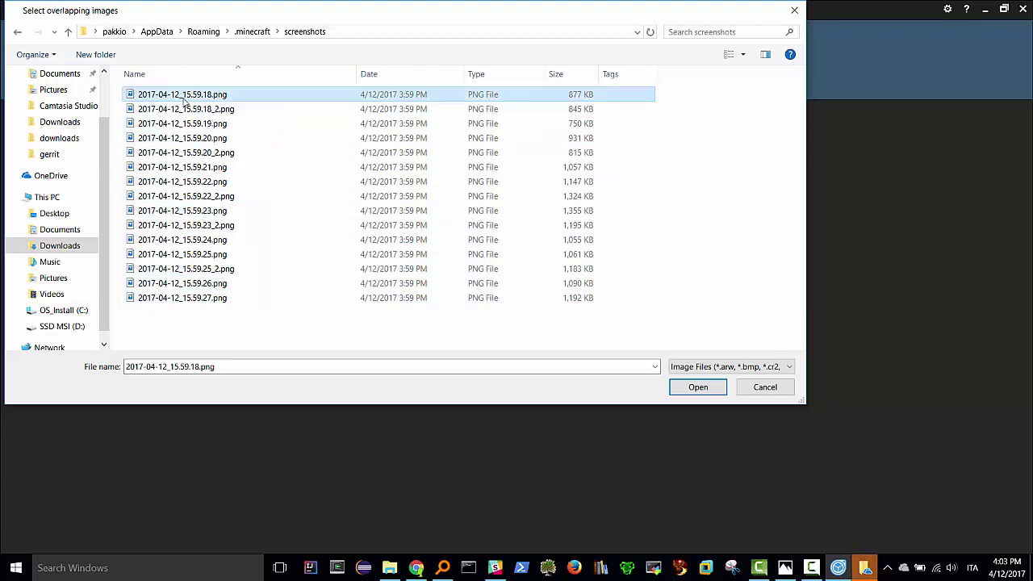
key(shift+Down)
key(shift+Down)
key(shift+Down)
key(shift+Down)
key(shift+Down)
key(shift+Down)
key(shift+Down)
key(shift+Down)
key(shift+Down)
key(shift+Down)
key(shift+Down)
key(shift+Down)
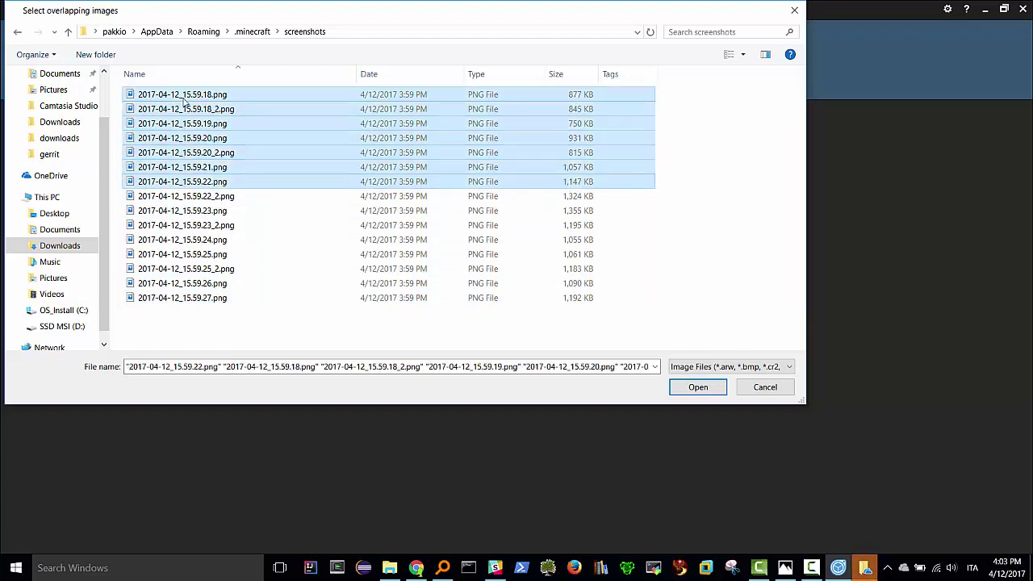
key(shift+Down)
key(shift+Down)
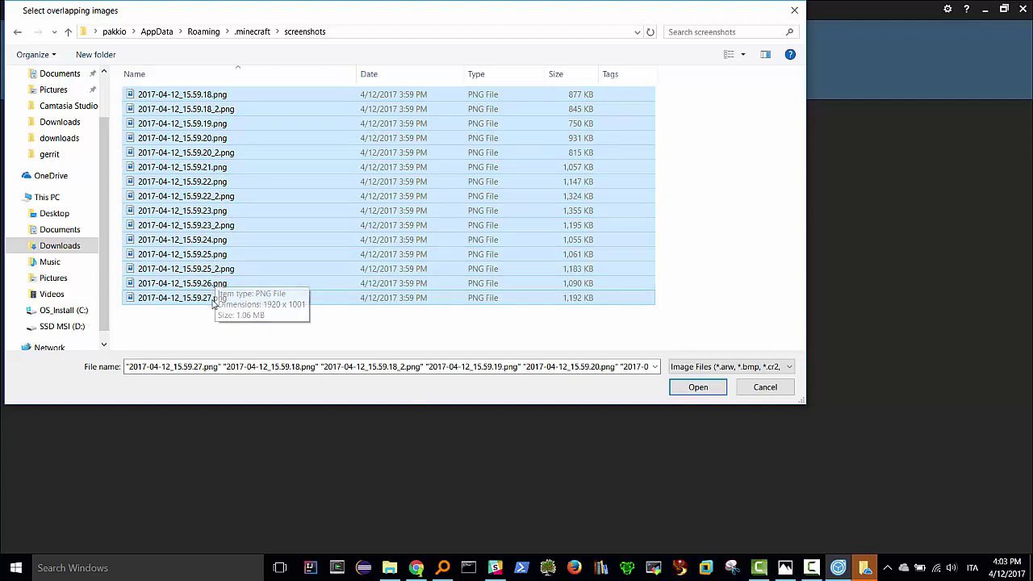
click(699, 388)
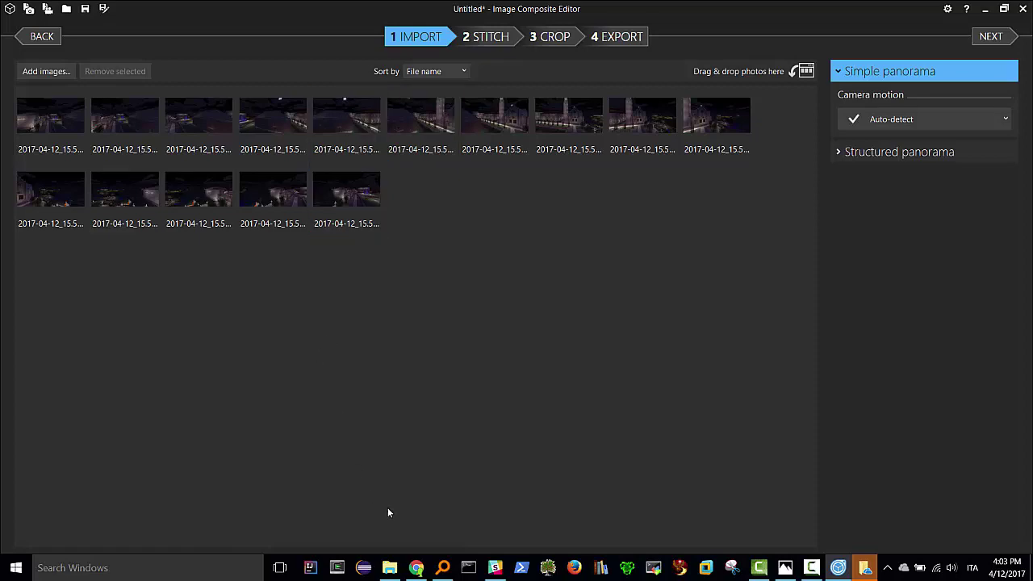
key(alt+Tab)
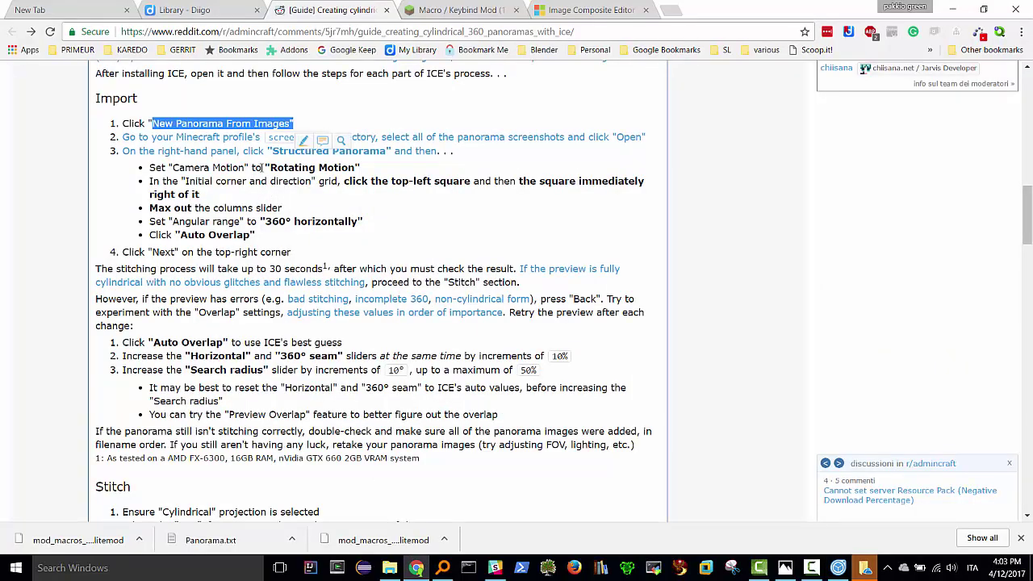
- Choose Structured panorama as the image layout
click(325, 123)
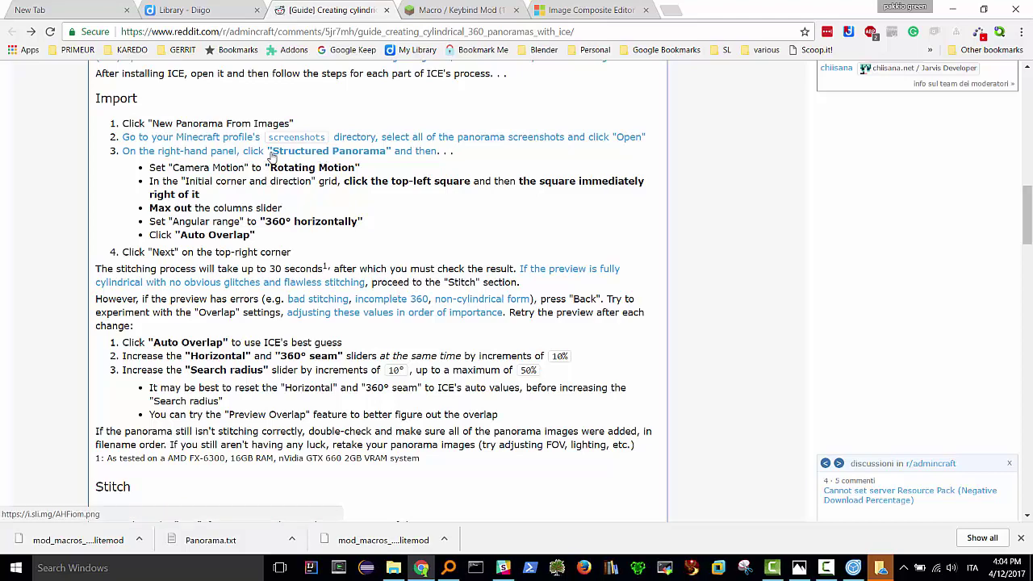
key(alt+Tab)
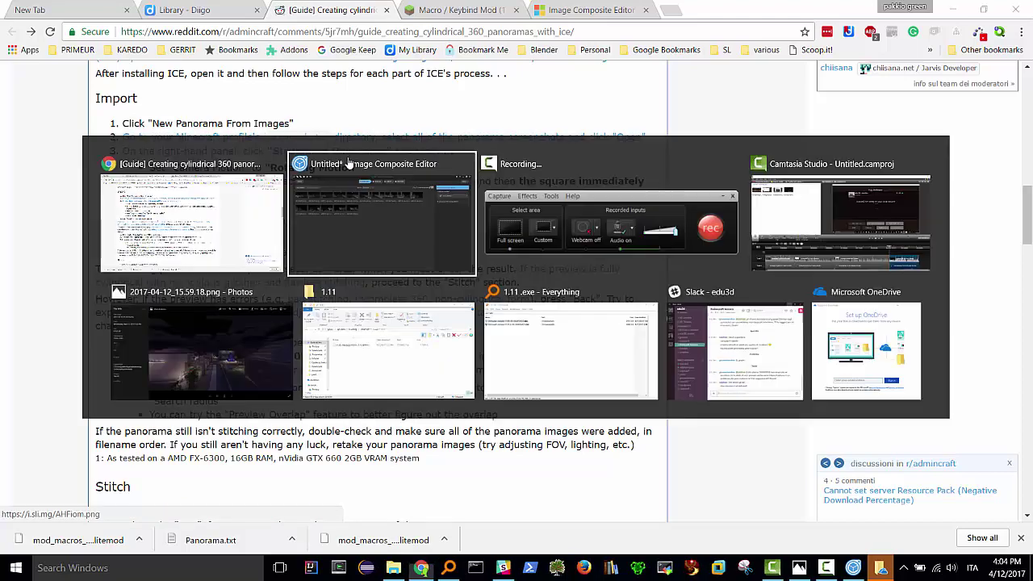
click(892, 147)
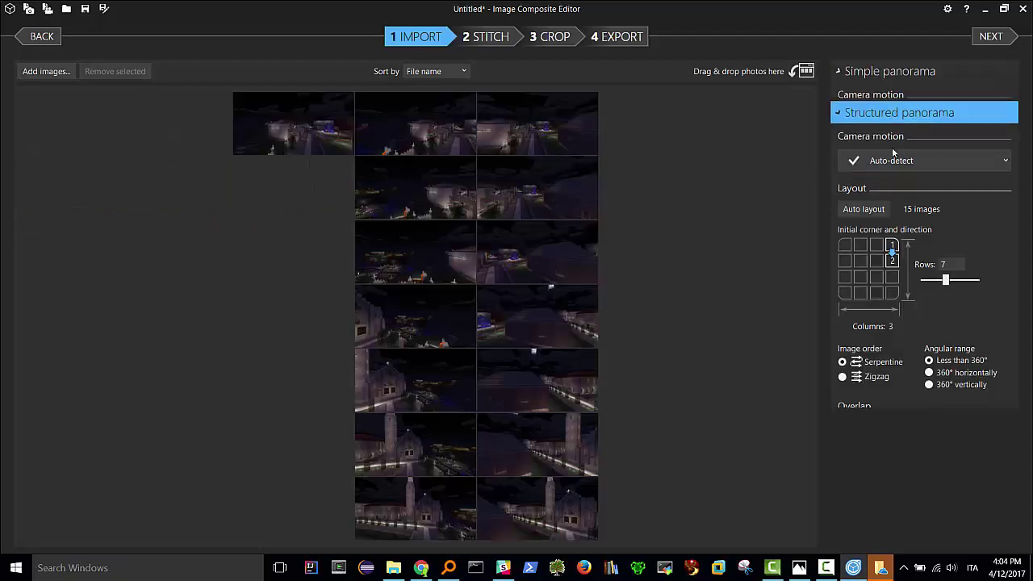
- Set the camera motion to Rotating motion, following the guide
key(alt+Tab)
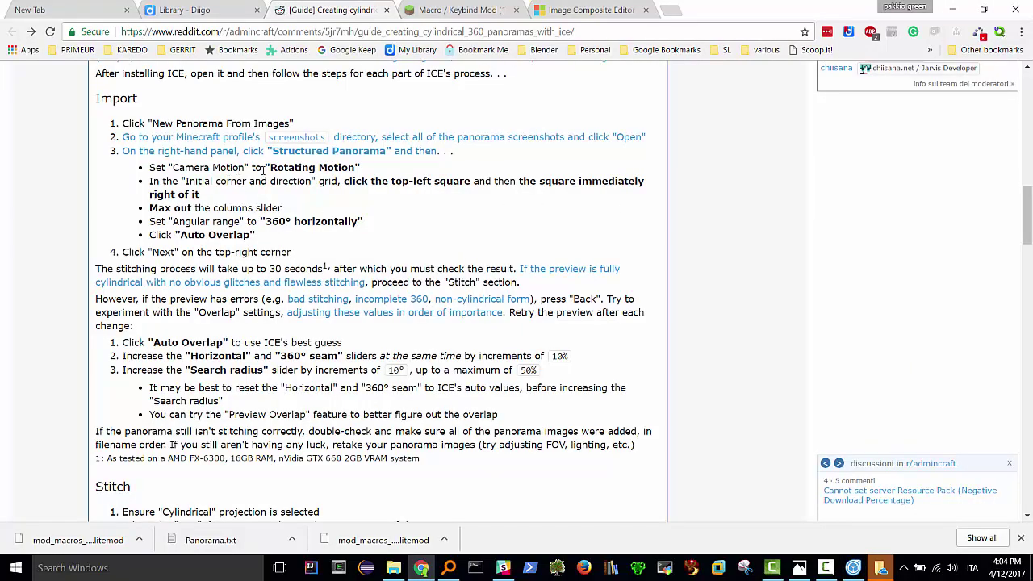
drag(269, 167, 359, 168)
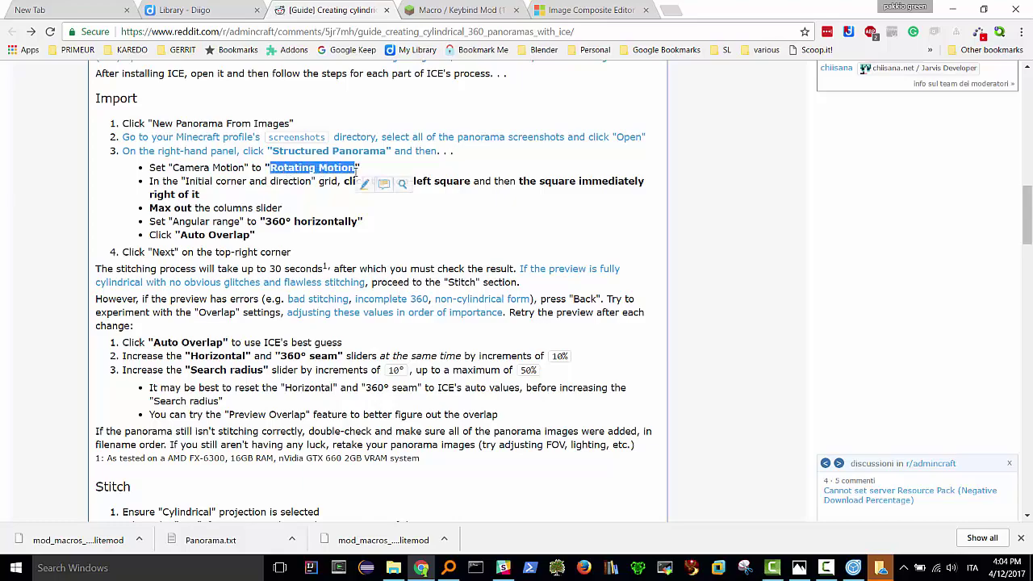
key(alt+Tab)
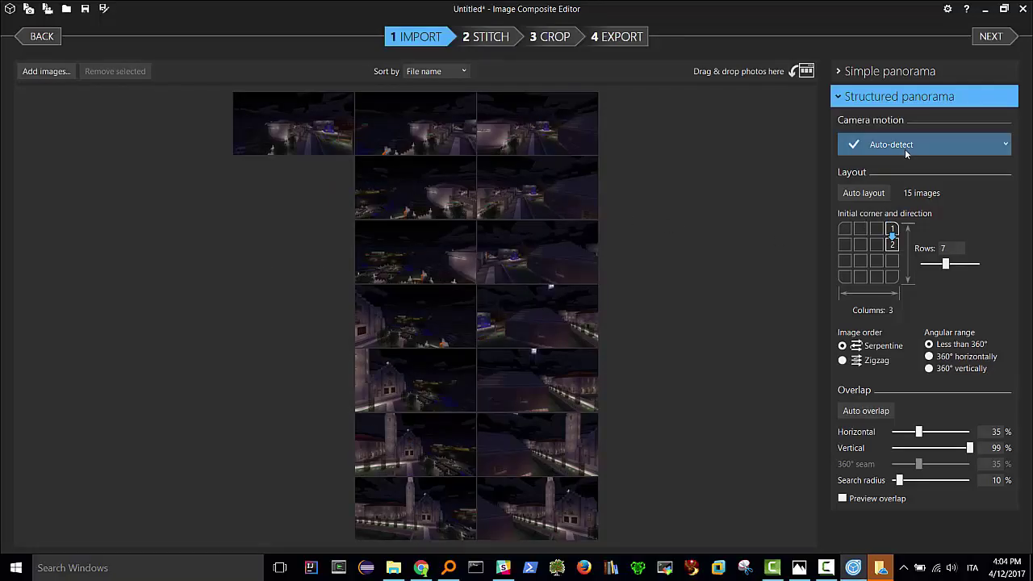
click(905, 147)
click(910, 263)
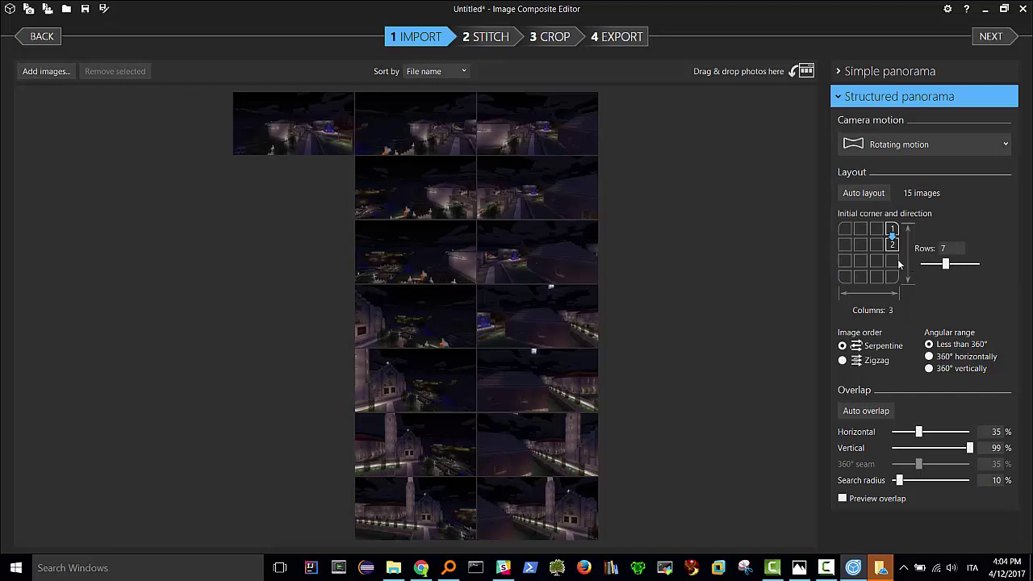
key(alt+Tab)
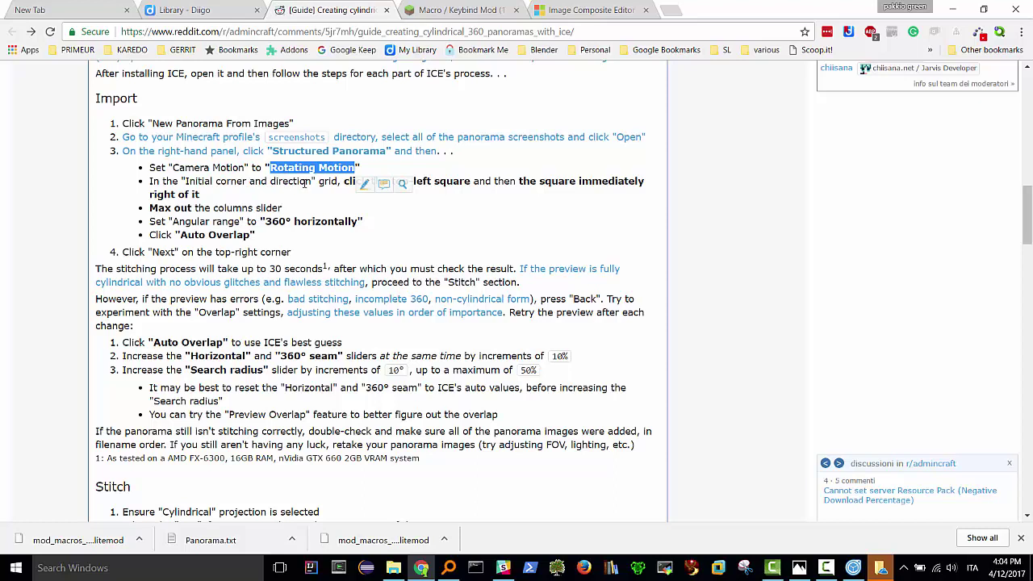
click(334, 181)
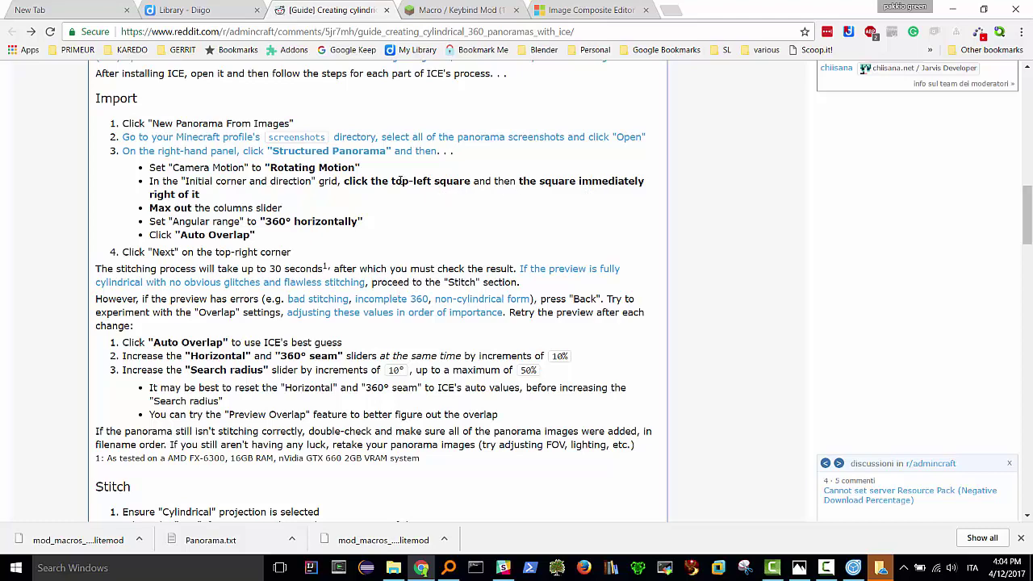
key(alt+Tab)
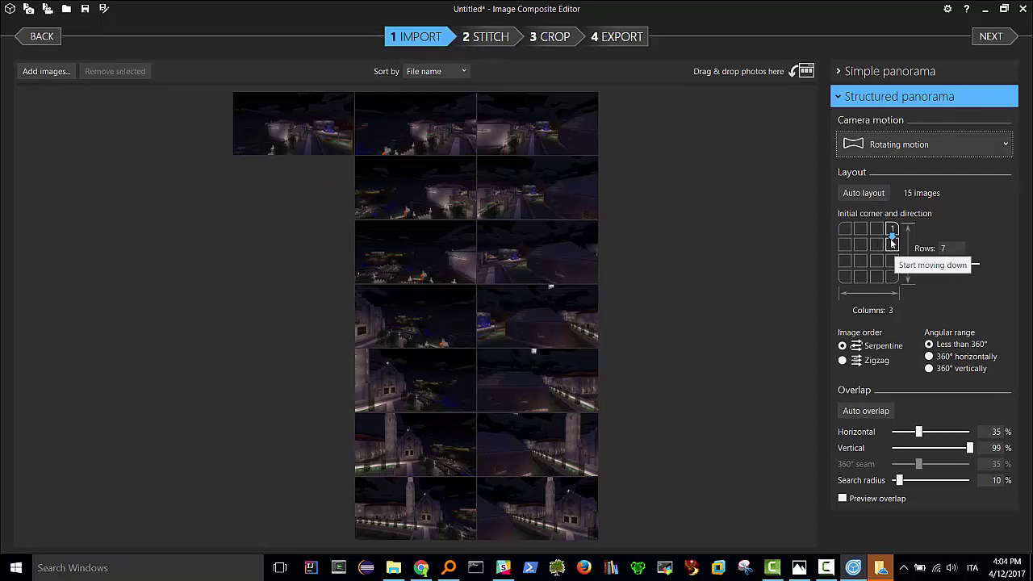
- Start the layout at the top-left running rightward, with 15 columns in one row
click(856, 235)
click(859, 231)
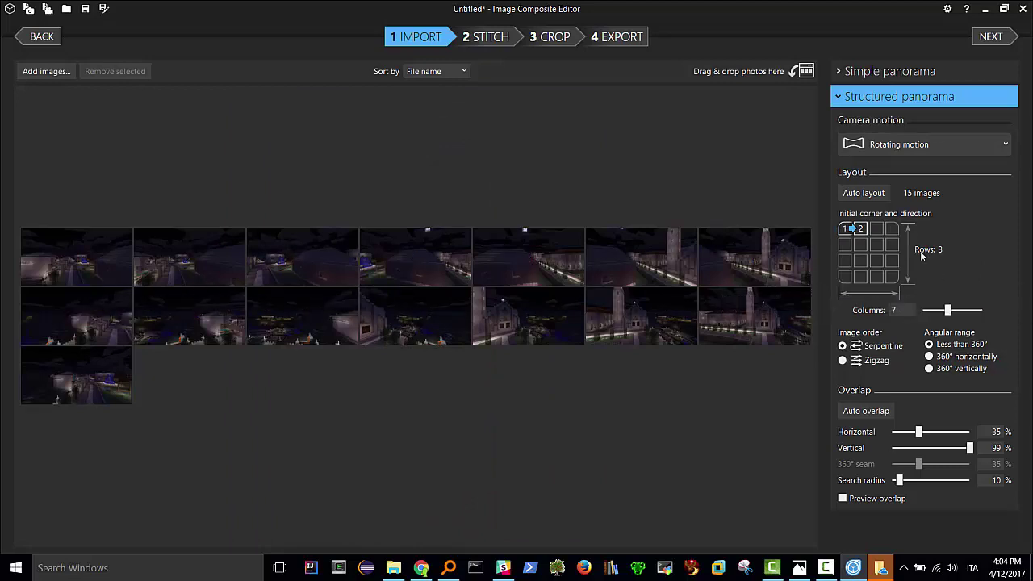
key(alt+Tab)
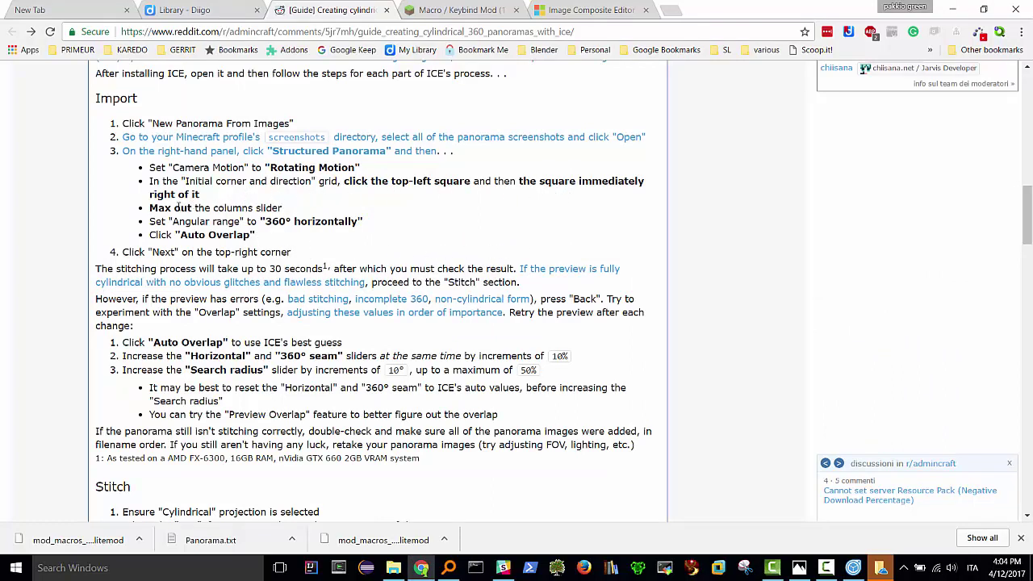
key(alt+Tab)
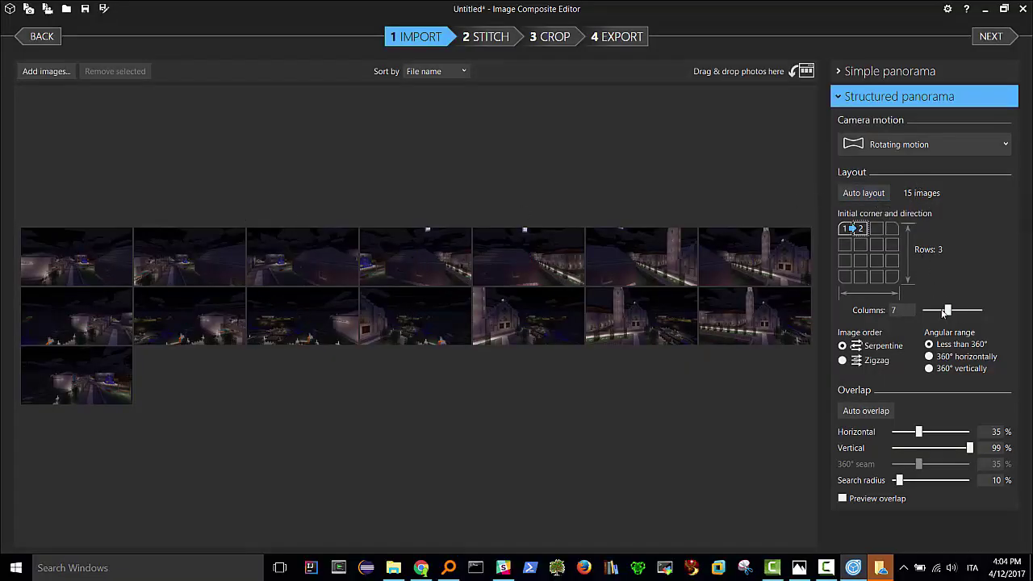
drag(946, 311, 991, 310)
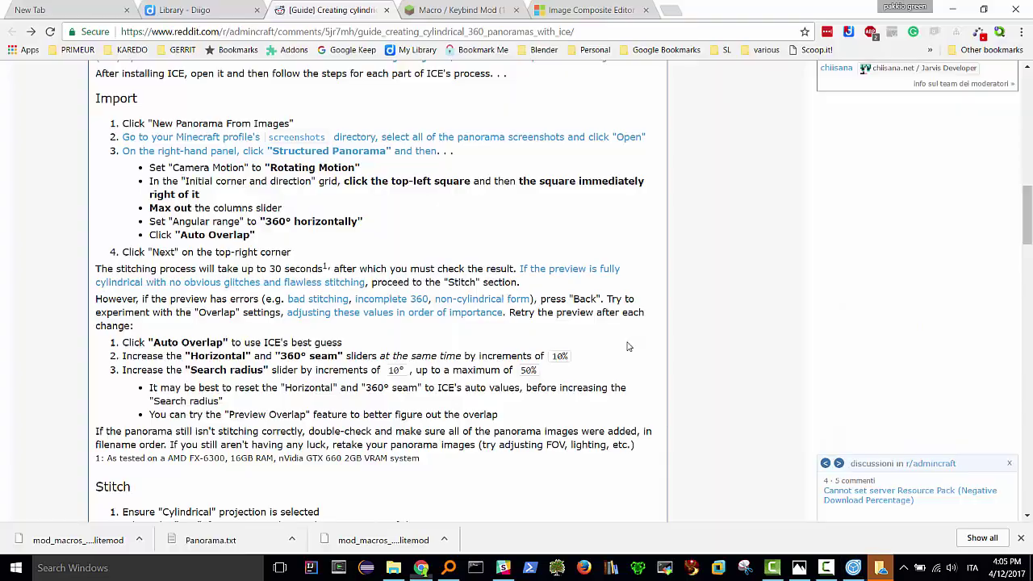
- Set the angular range to 360° horizontally and auto-estimate overlap at 85%
key(alt+Tab)
key(alt+Tab)
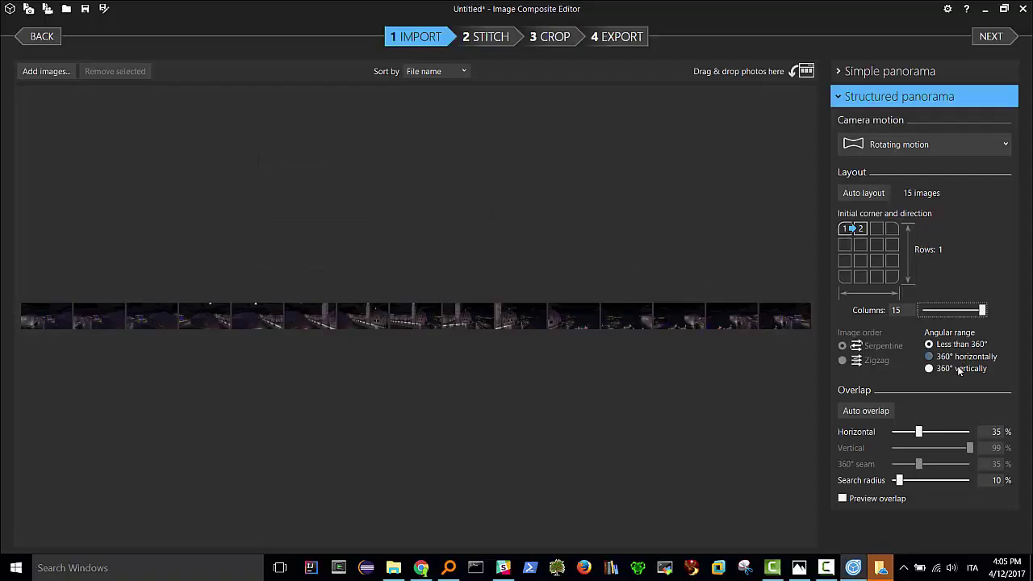
click(930, 357)
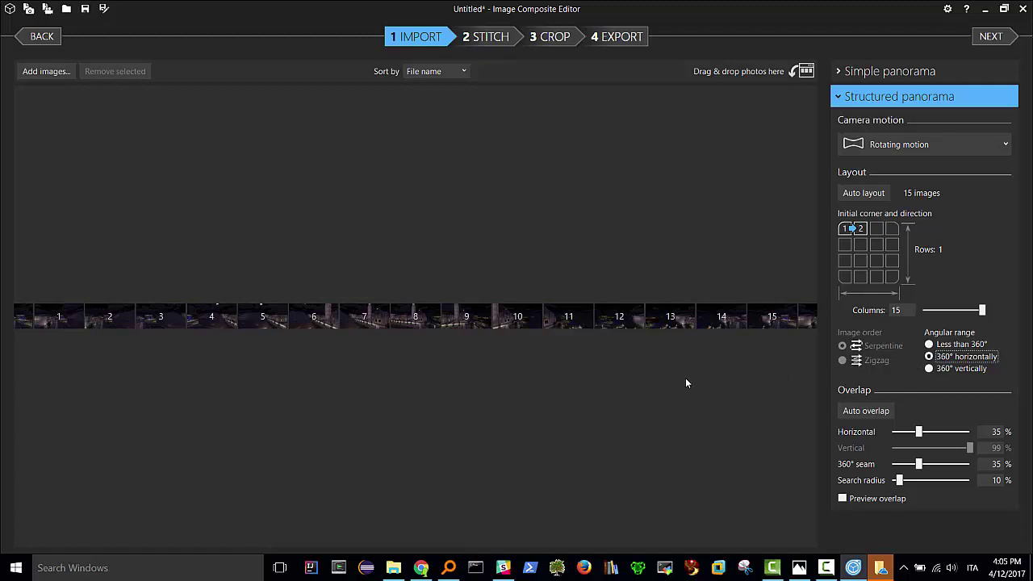
key(alt+Tab)
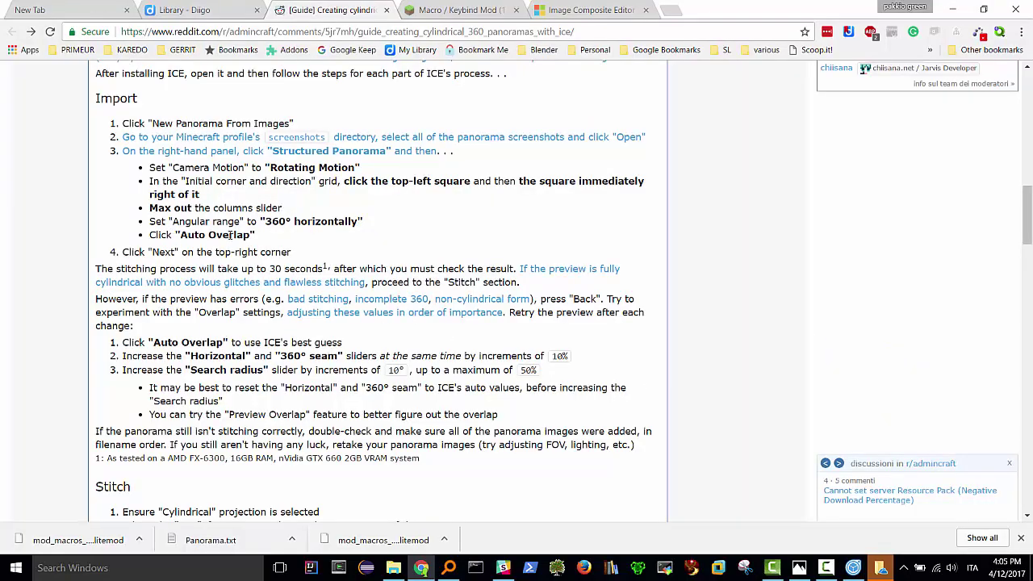
key(alt+Tab)
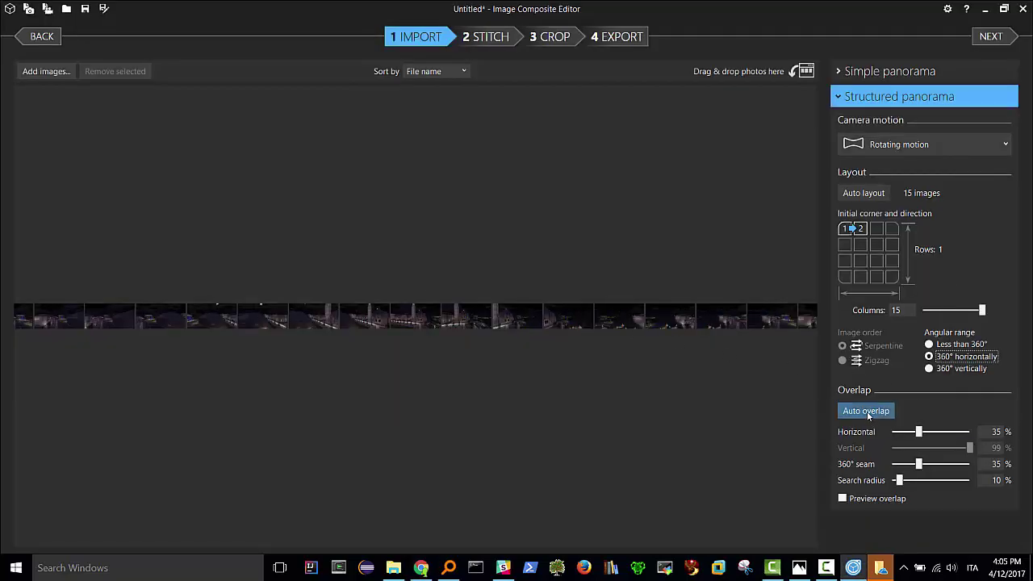
click(866, 412)
key(alt+Tab)
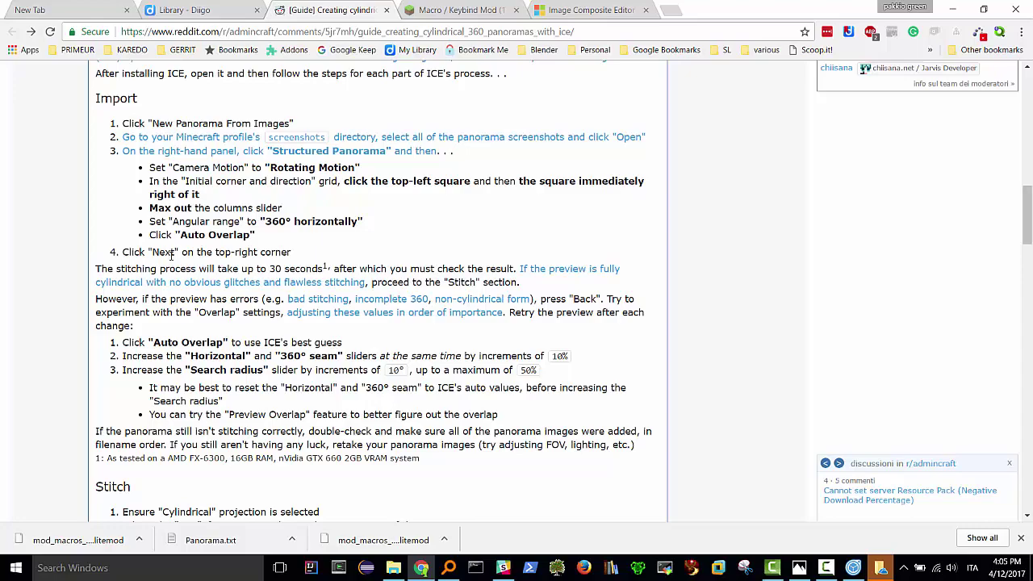
key(alt+Tab)
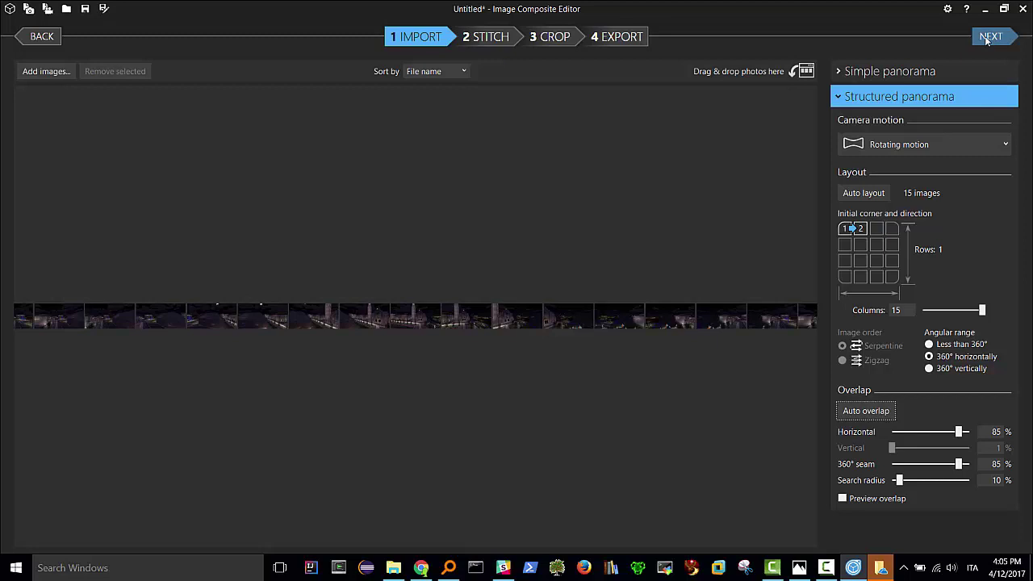
- Stitch the 15 images into a cylindrical panorama and return to the Chrome guide
click(986, 40)
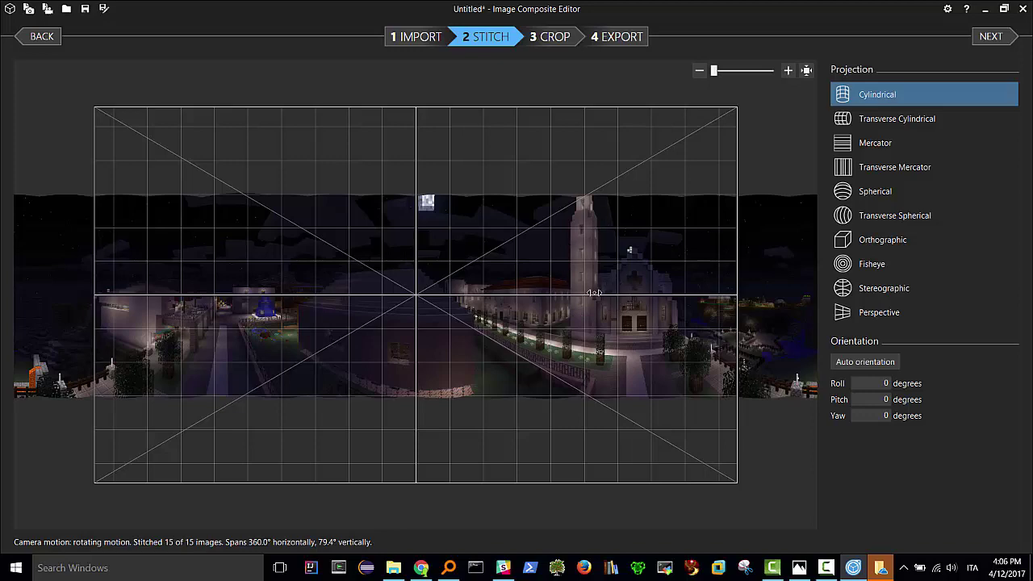
key(alt+Tab)
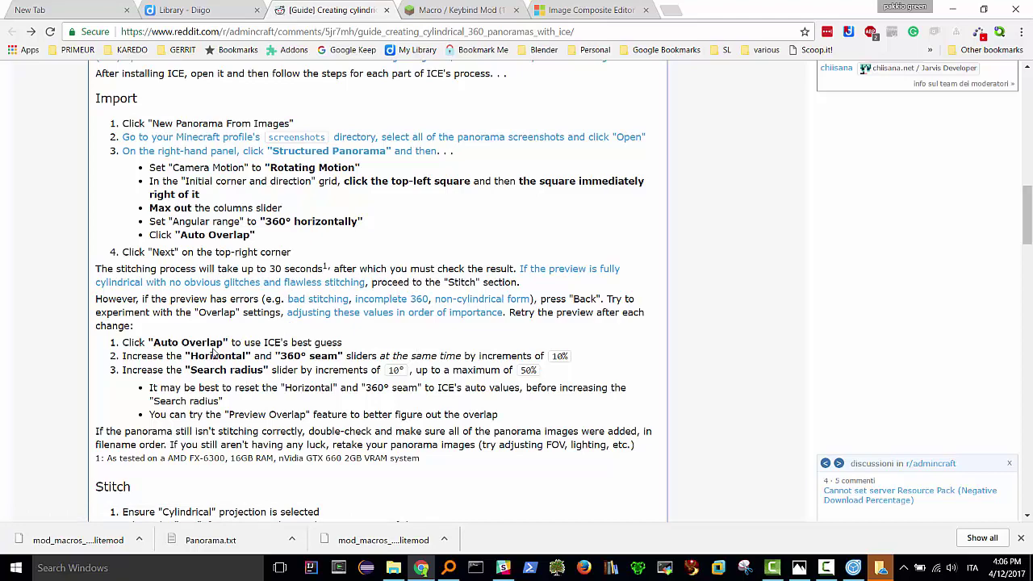
- Scroll the guide to its Stitch section and highlight 'Cylindrical' and 'Yaw'
scroll(214, 342, down, 3)
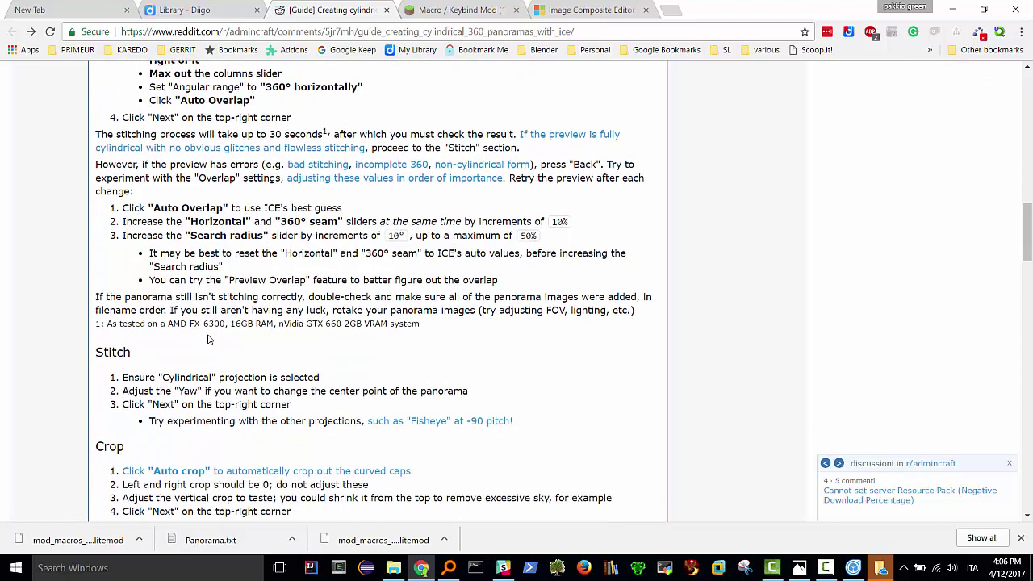
scroll(208, 340, down, 2)
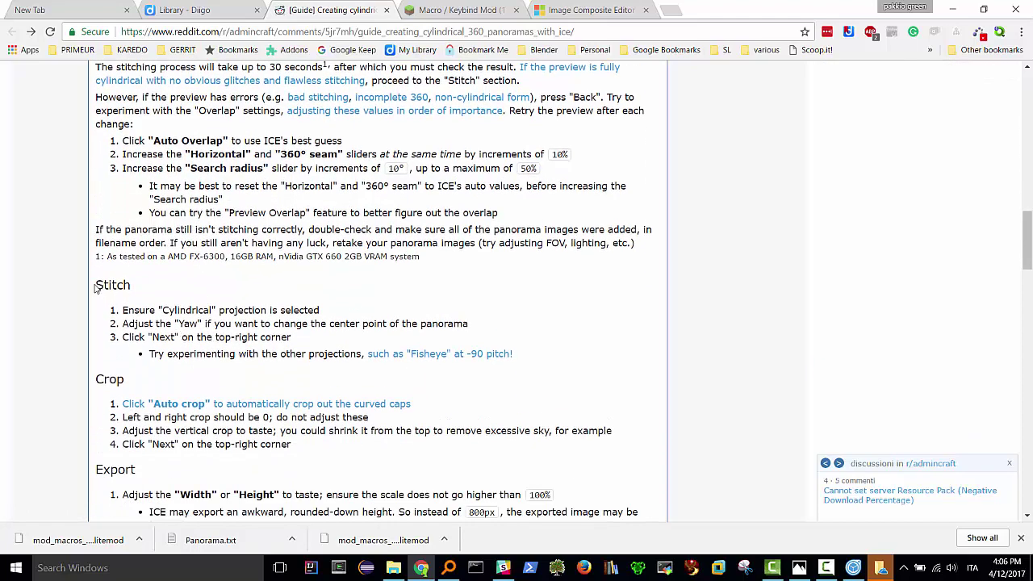
scroll(145, 305, down, 2)
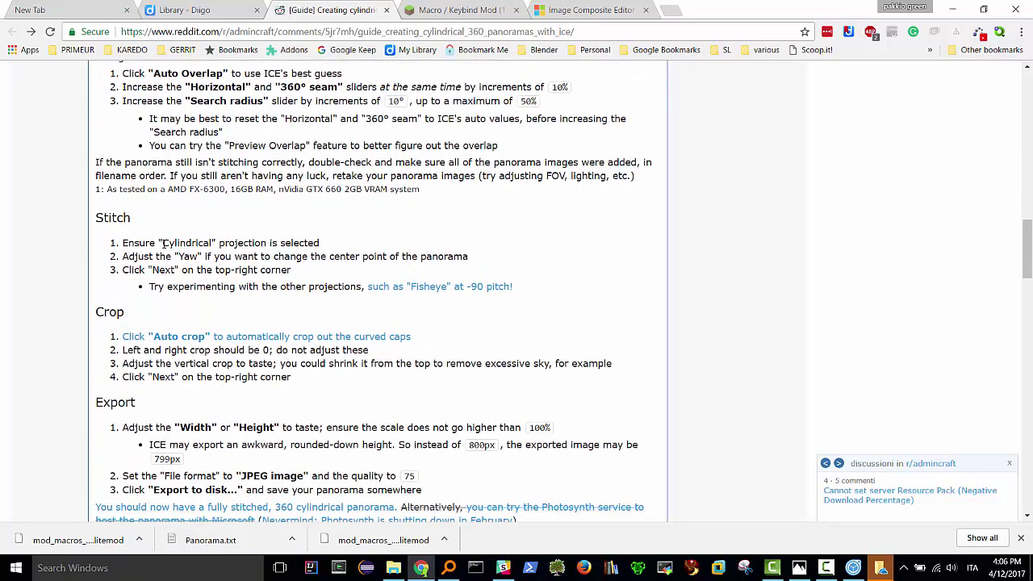
drag(161, 242, 265, 245)
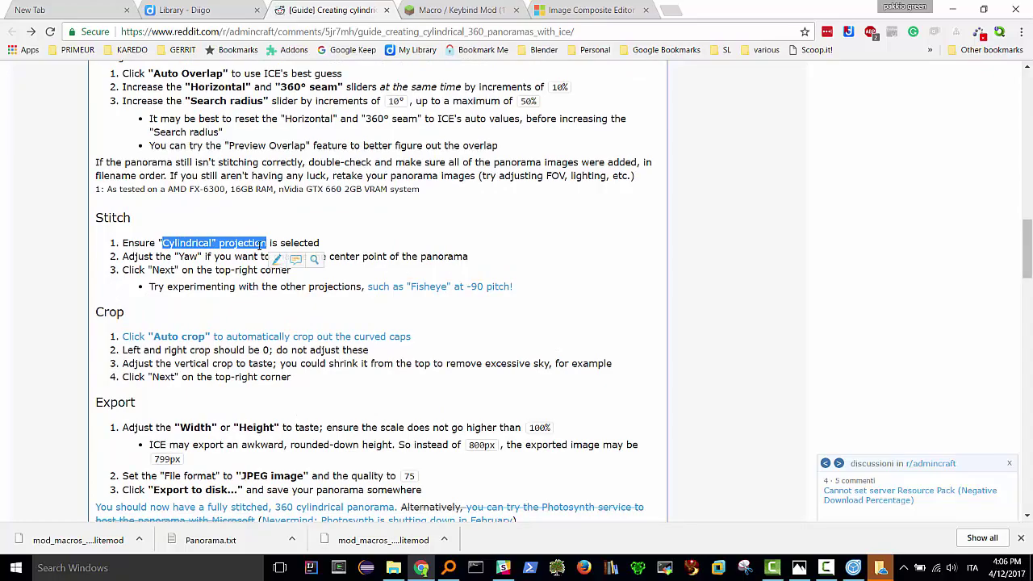
key(alt+Tab)
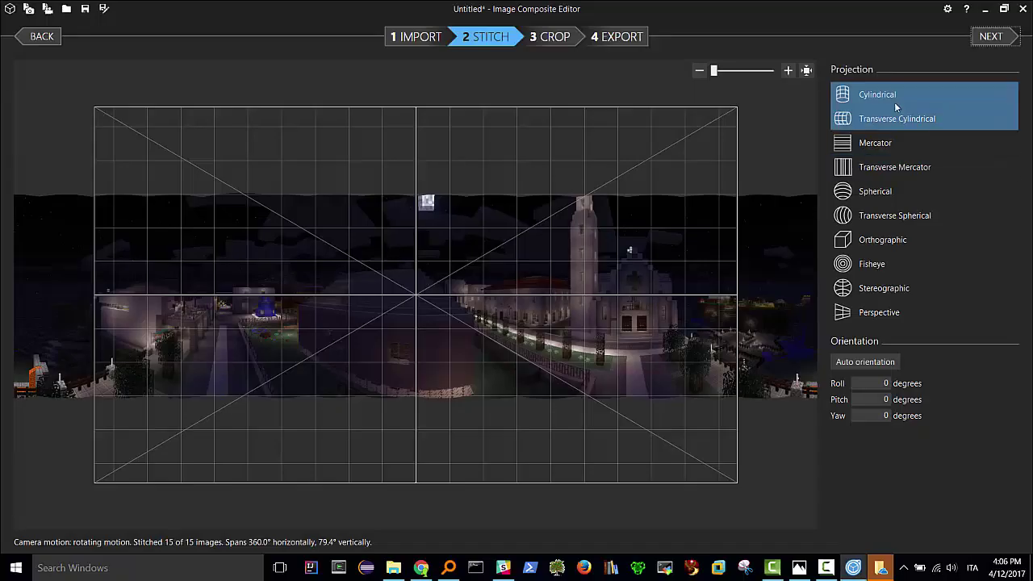
key(alt+Tab)
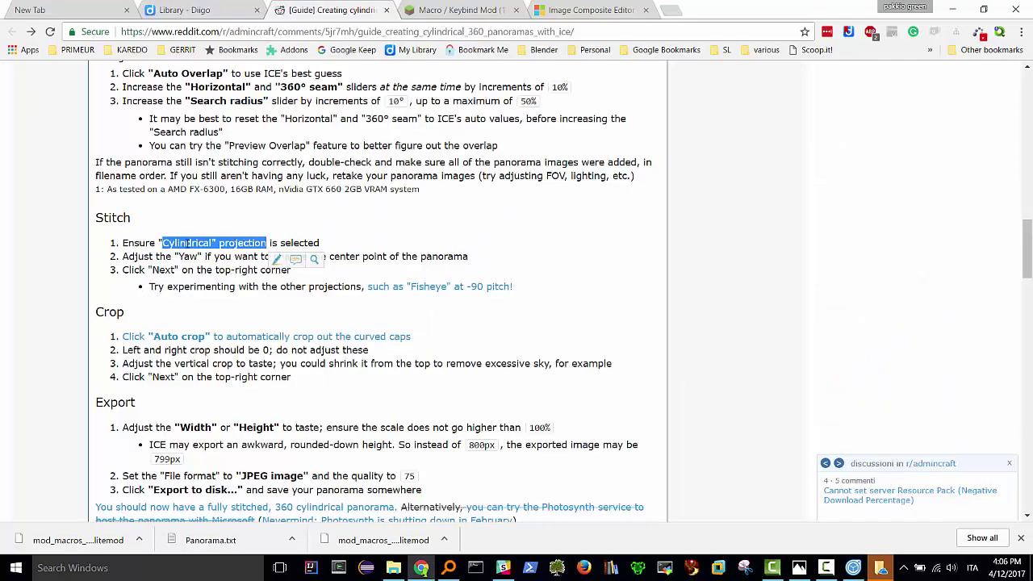
click(211, 256)
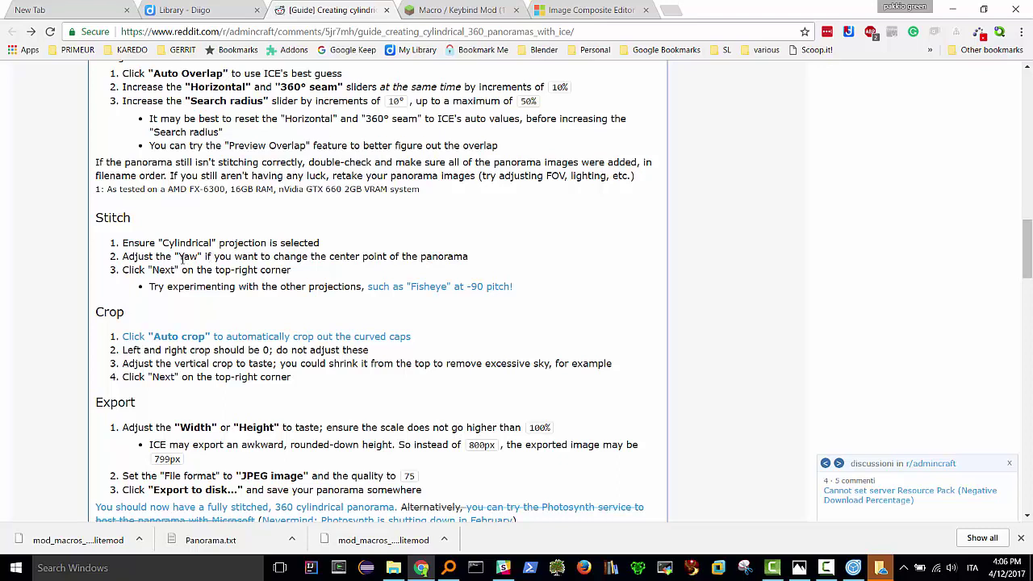
drag(182, 256, 202, 256)
key(alt+Tab)
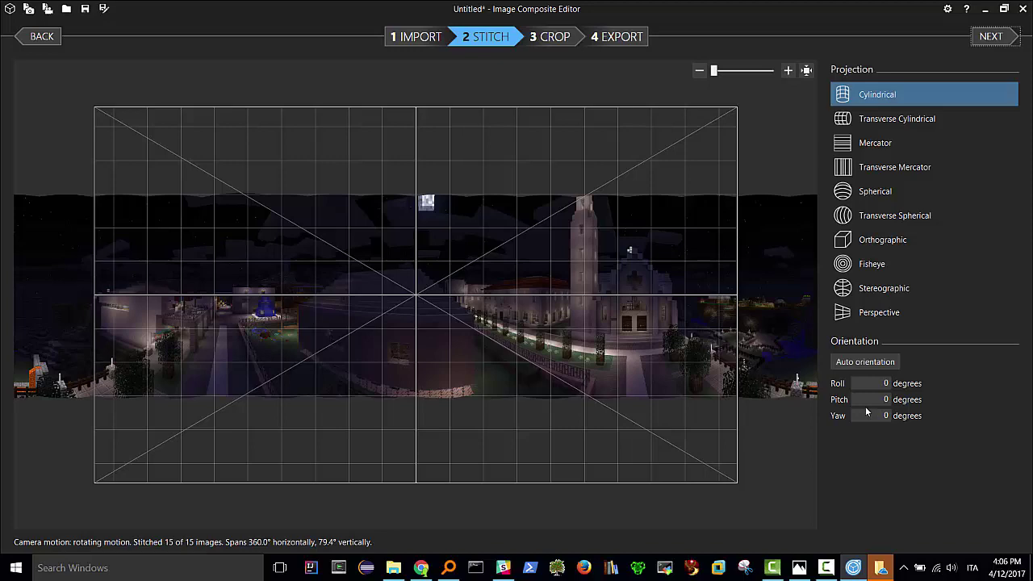
key(alt+Tab)
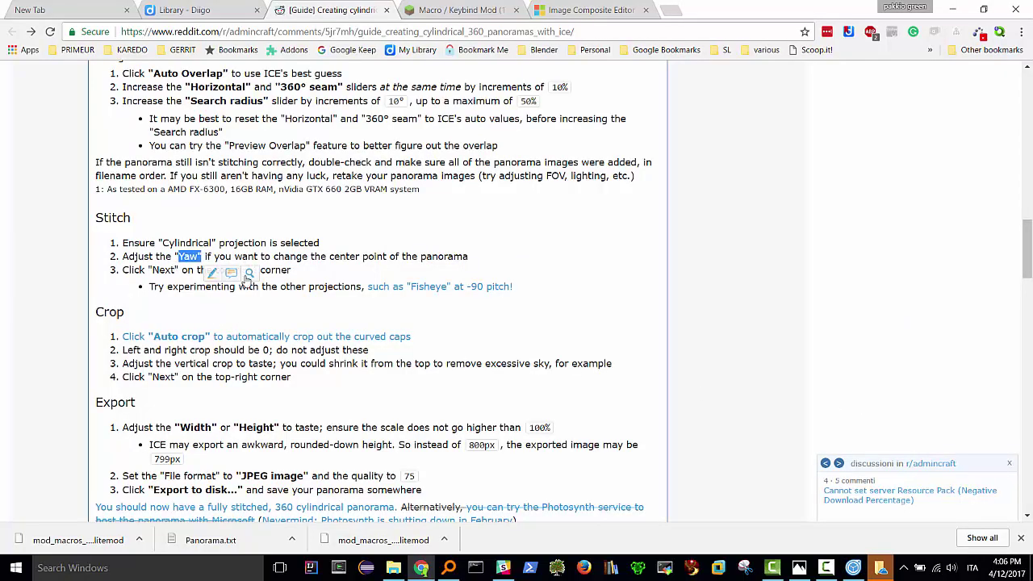
key(alt+Tab)
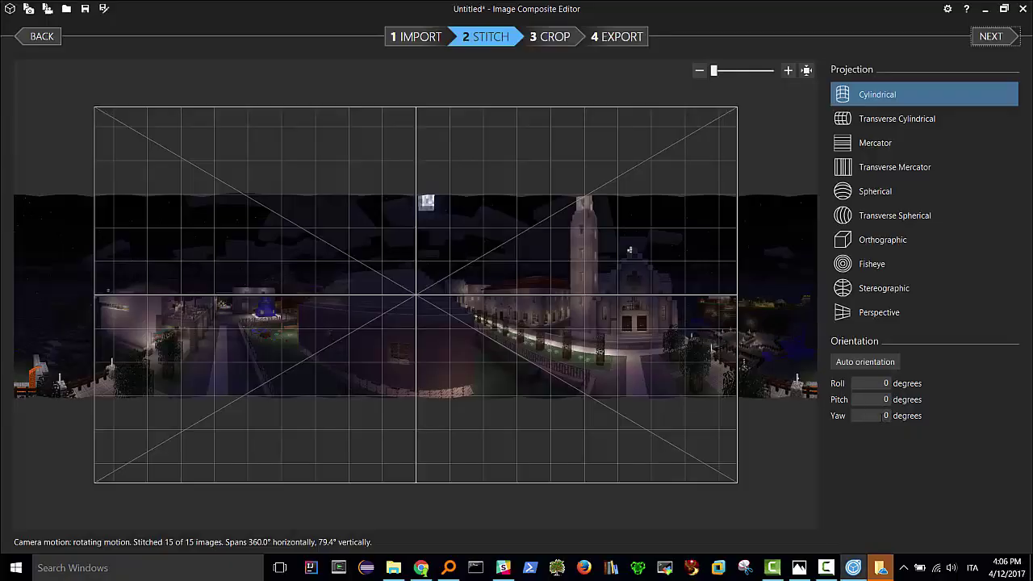
- Try Yaw values 10 and 90, settling on -90 degrees
click(888, 415)
text(1)
key(Tab)
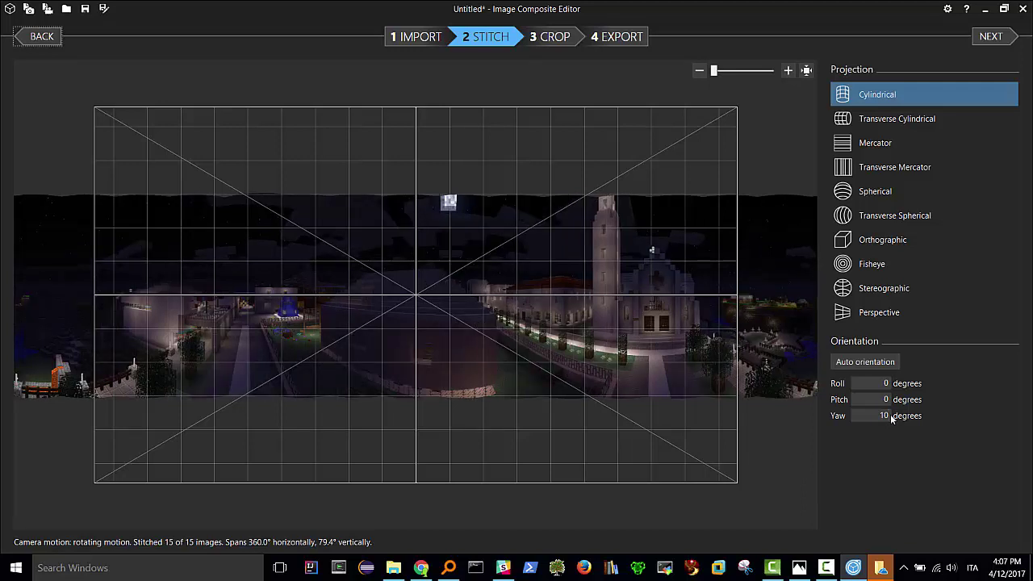
click(888, 415)
text(90)
key(Return)
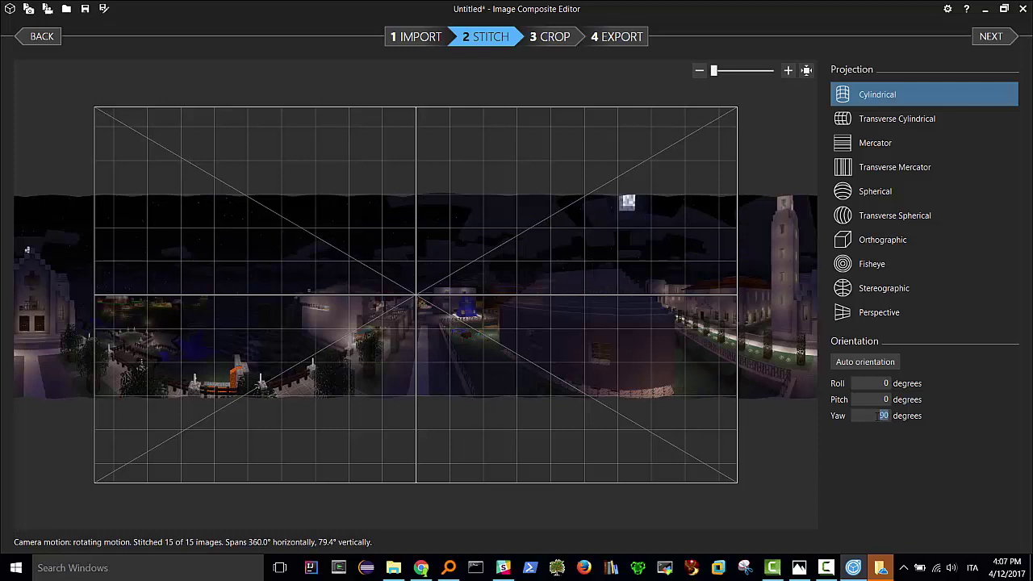
text(1)
key(Return)
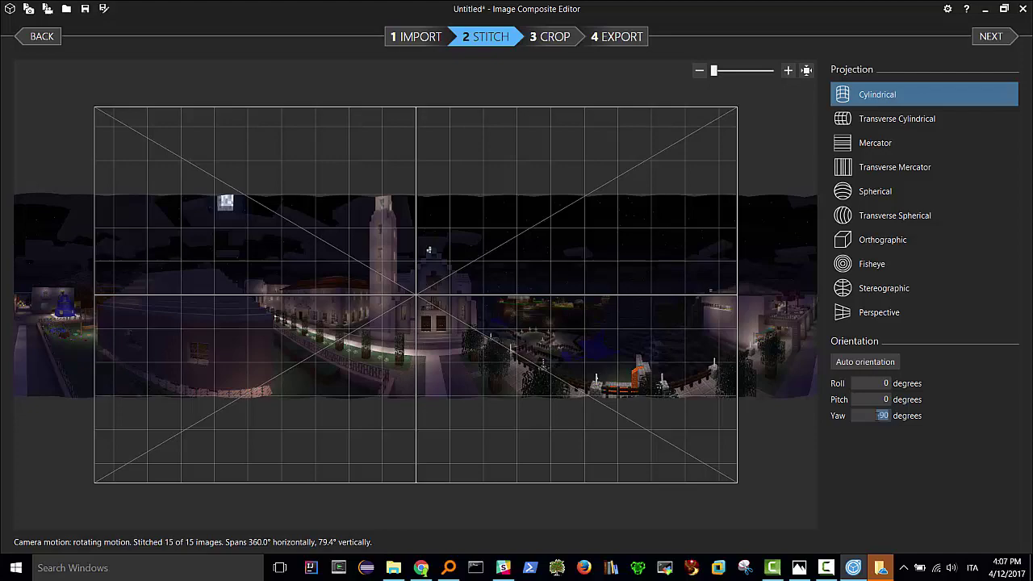
key(alt+Tab)
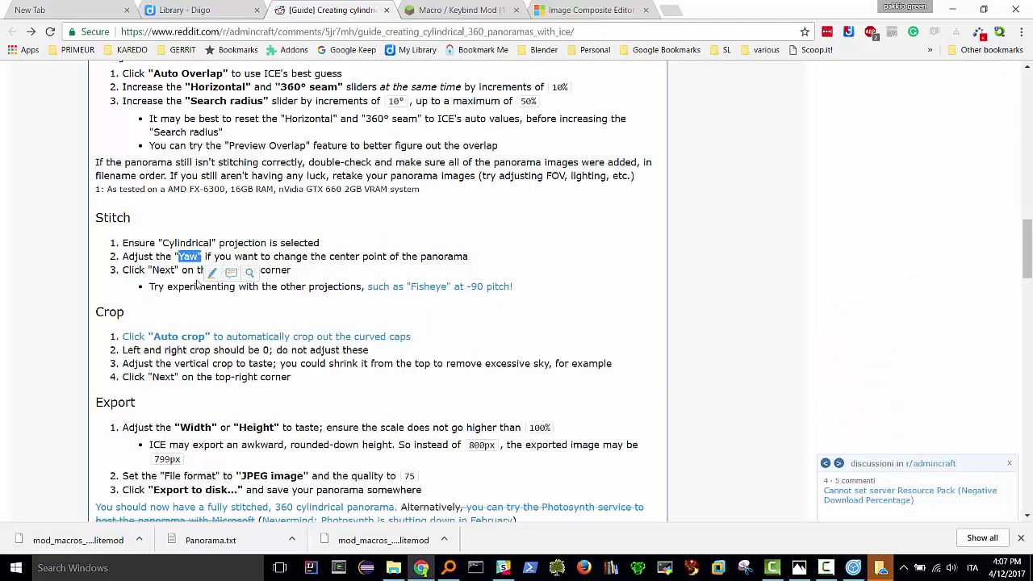
key(alt+Tab)
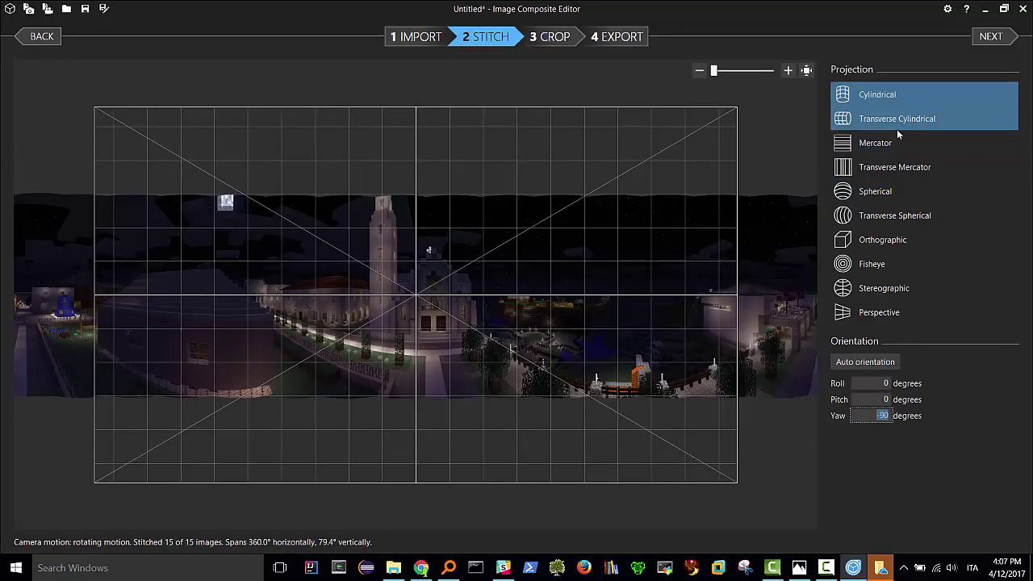
- Move to the Crop step and auto-crop away the curved edges
click(992, 38)
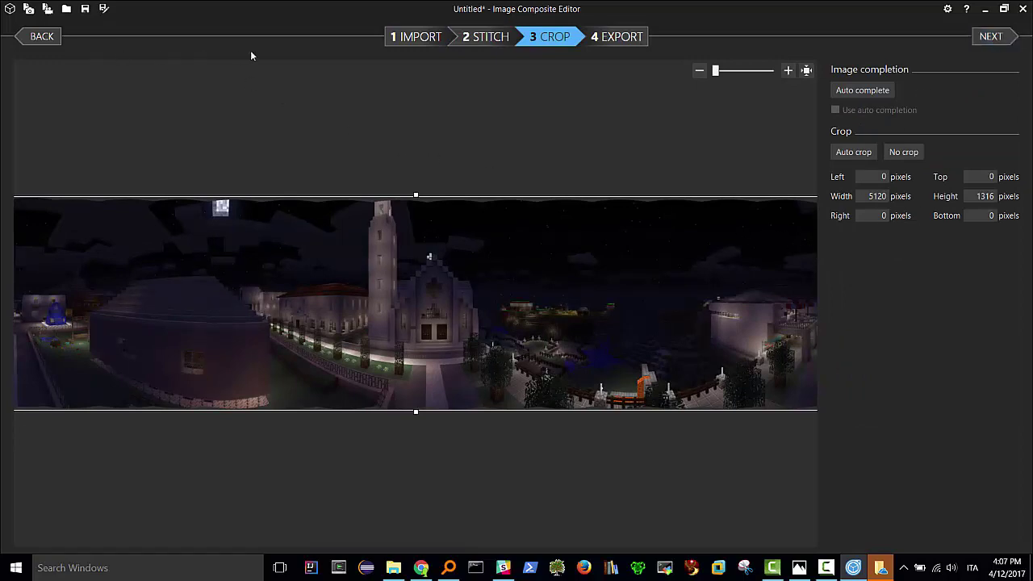
key(alt+Tab)
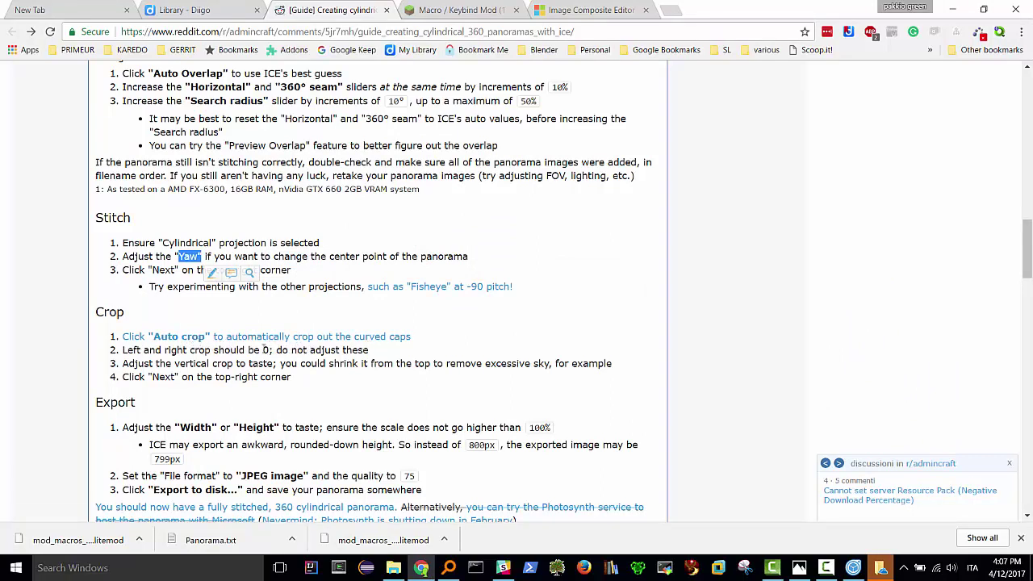
click(160, 338)
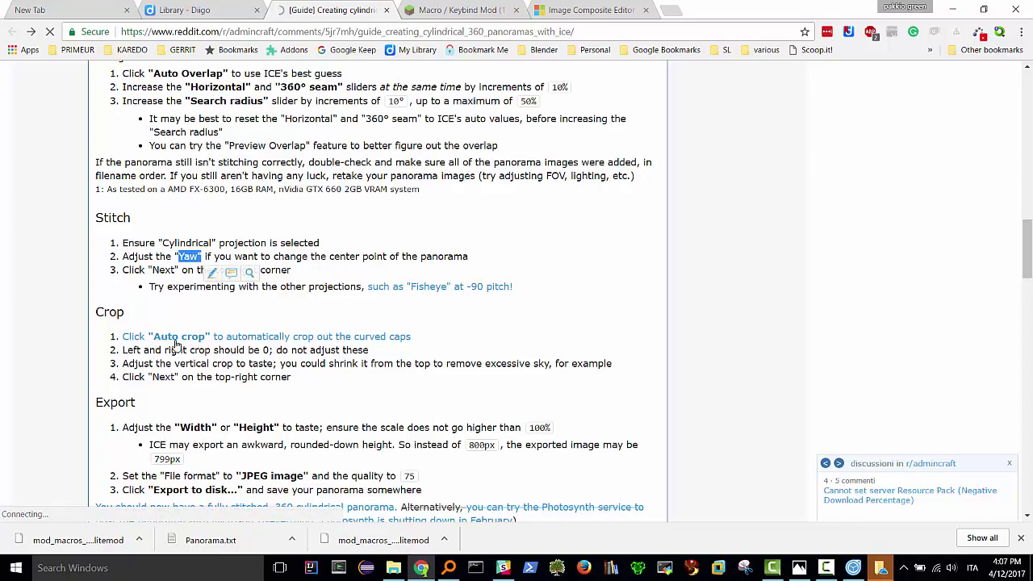
key(alt+Tab)
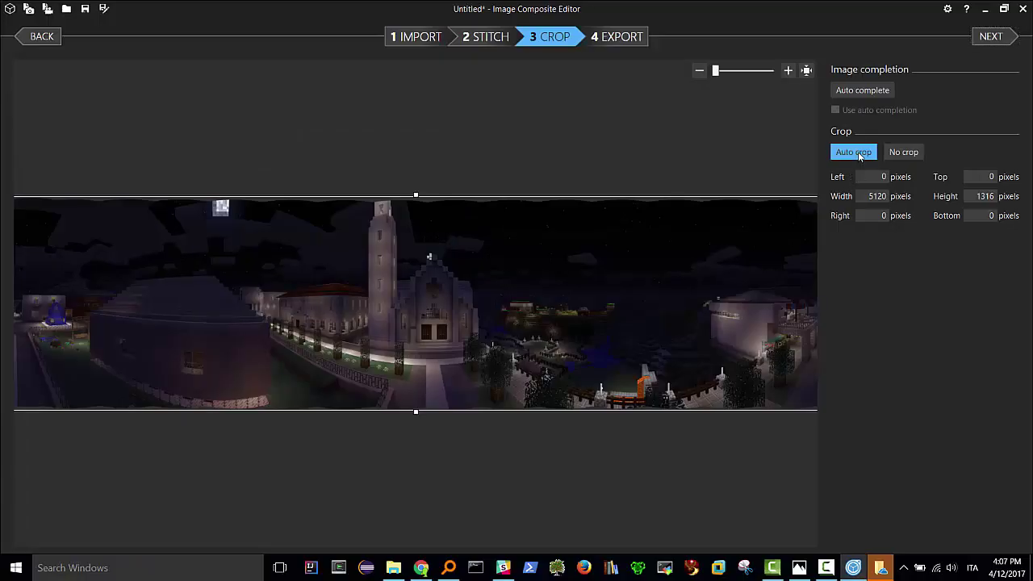
click(858, 151)
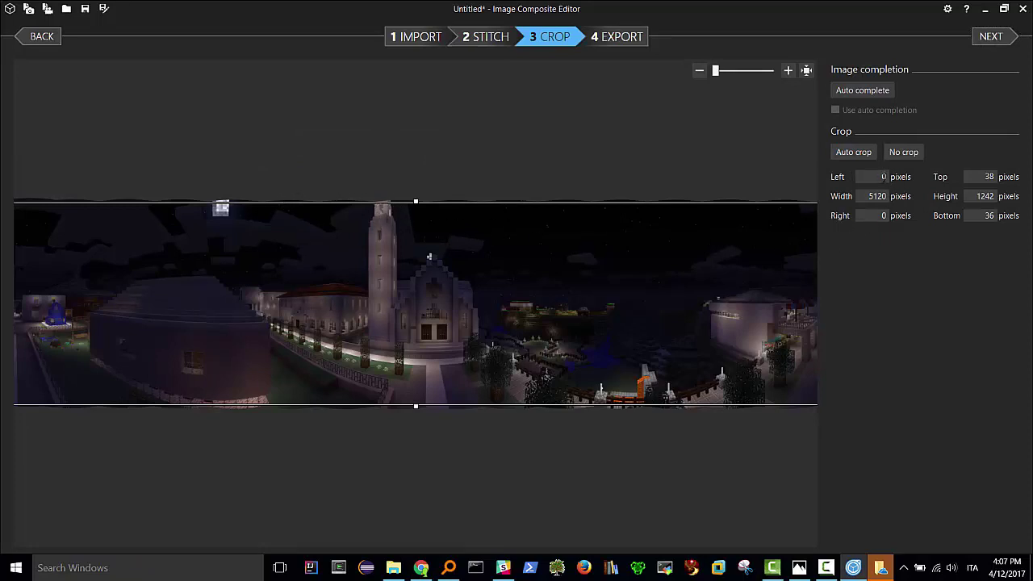
- Extend the crop to Top 21 px and Bottom 19 px, giving 5120 × 1276
key(alt+Tab)
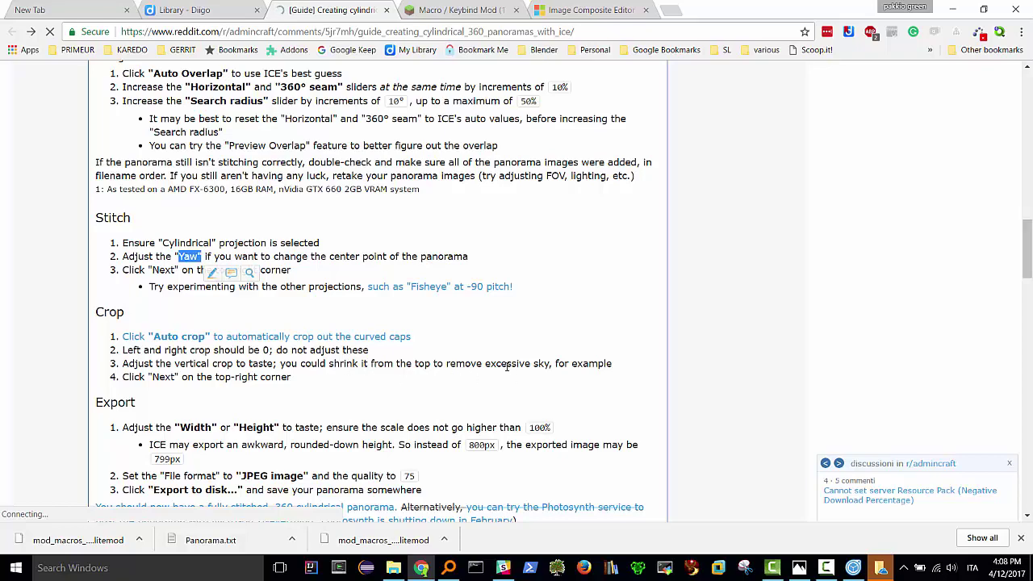
key(alt+Tab)
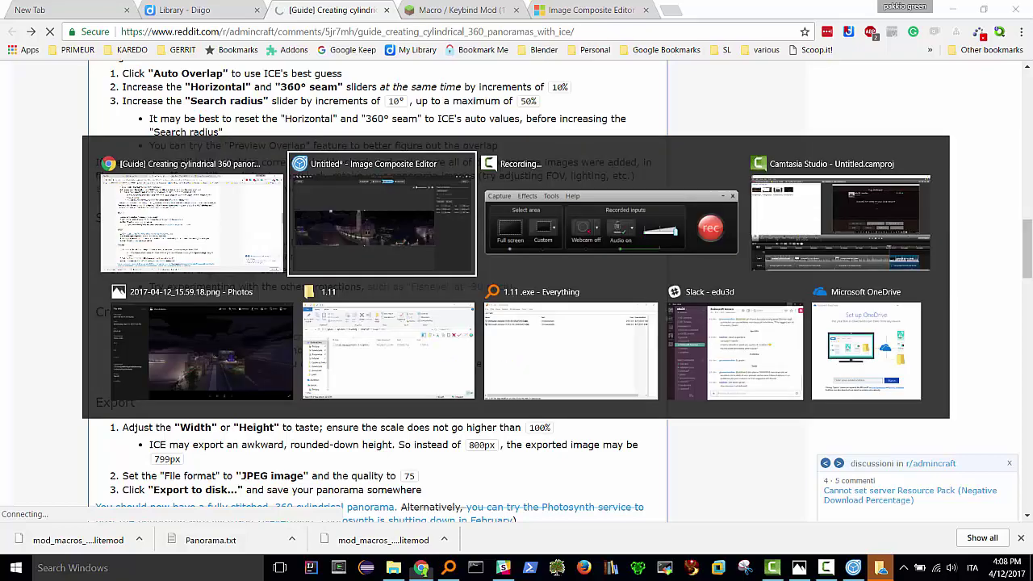
drag(416, 204, 416, 200)
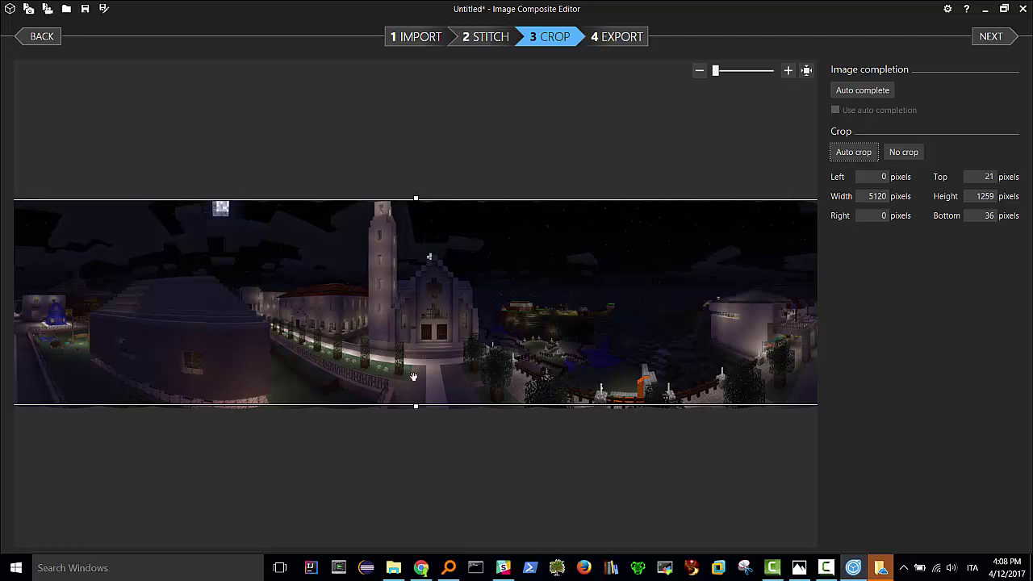
drag(416, 407, 416, 409)
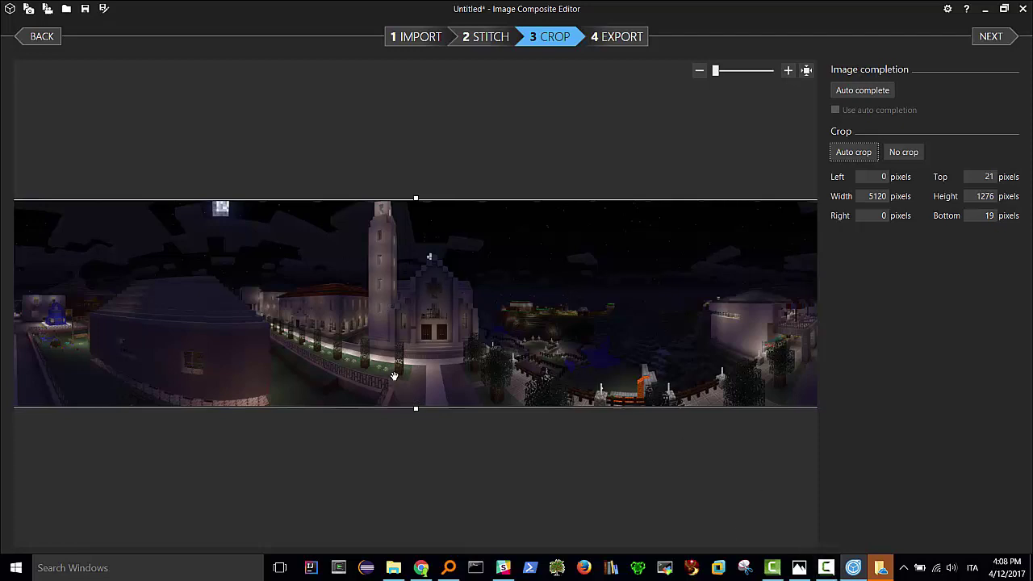
- Recheck the guide's crop steps, then advance the panorama to Export
key(alt+Tab)
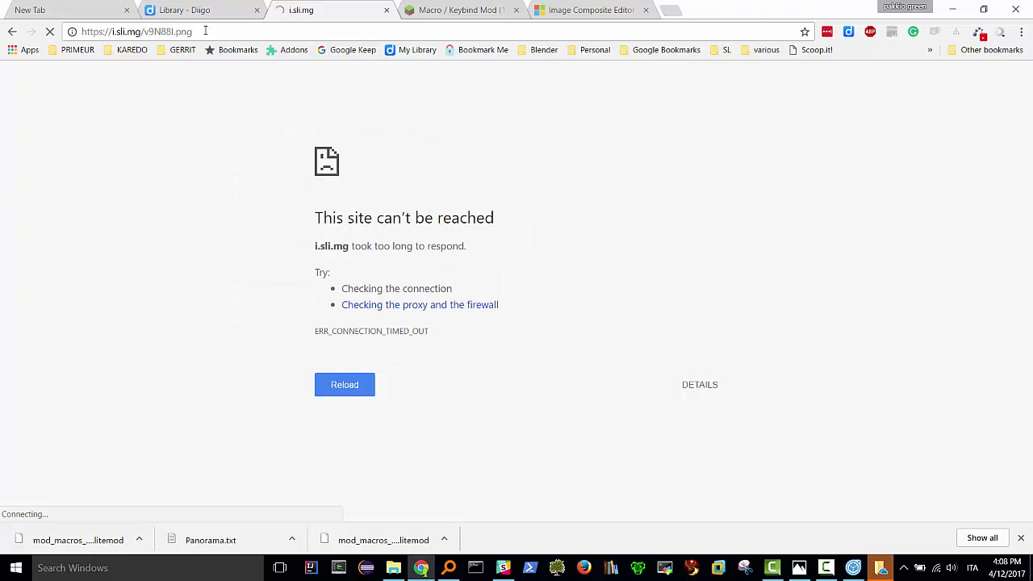
click(12, 33)
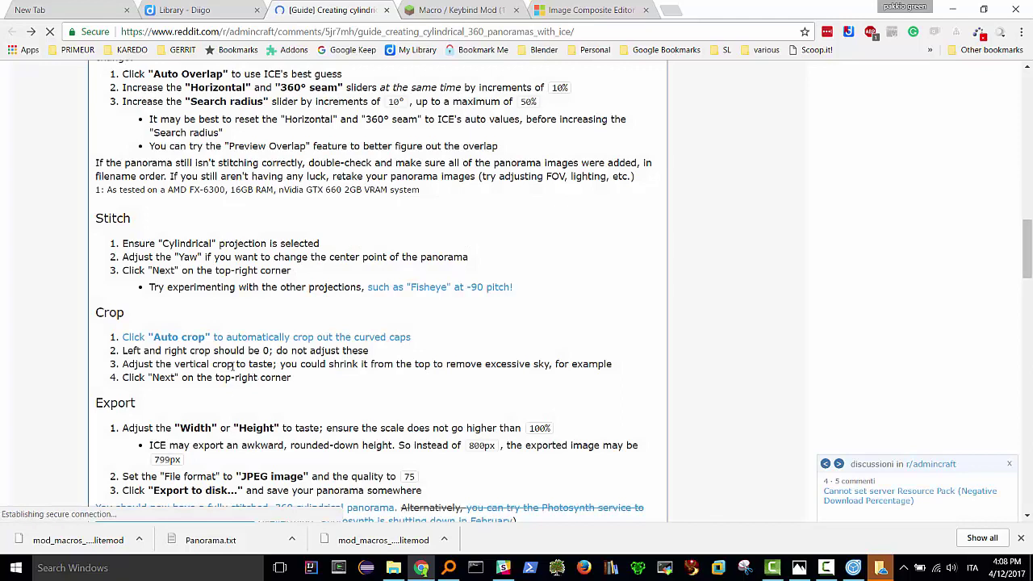
double_click(155, 379)
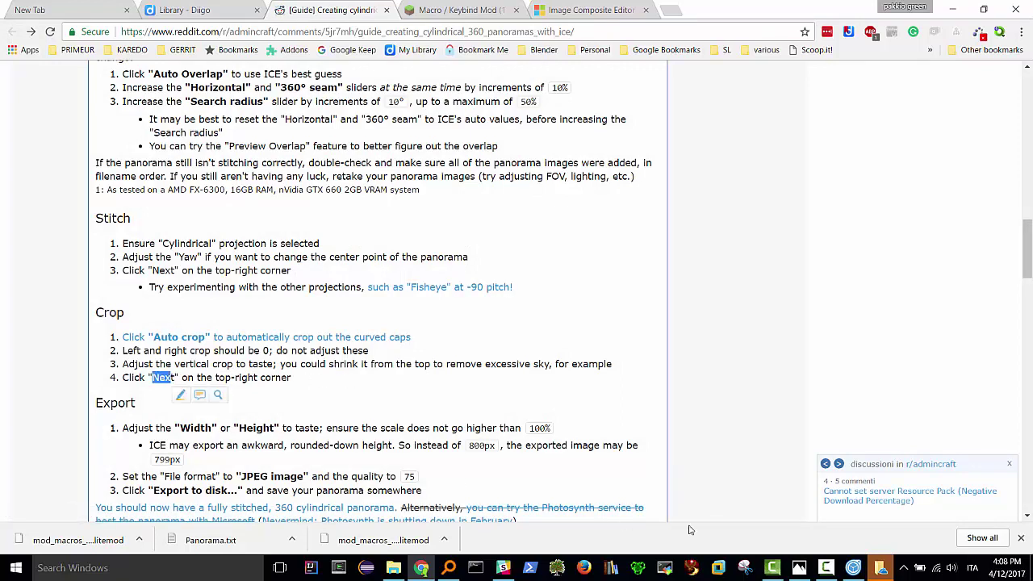
key(alt+Tab)
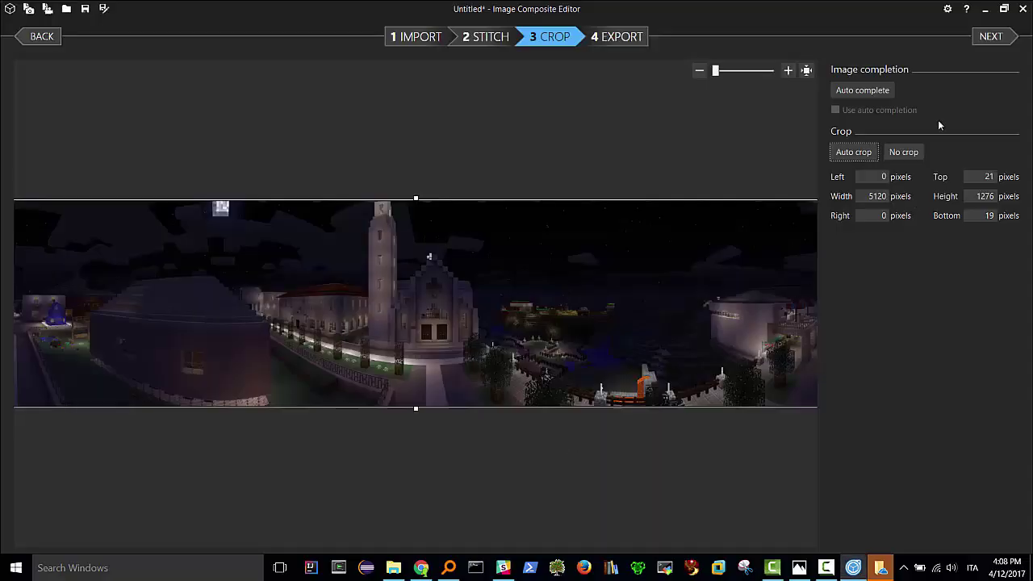
click(988, 37)
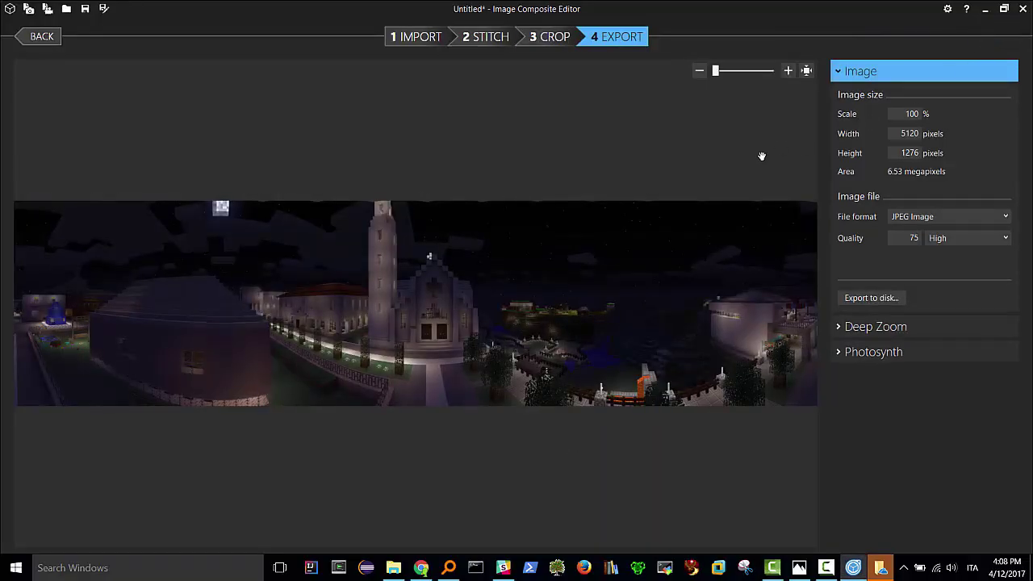
- Export the panorama as JPEG quality 75, saved as 2017-04-12_15.59.18_stitch.jpg
key(alt+Tab)
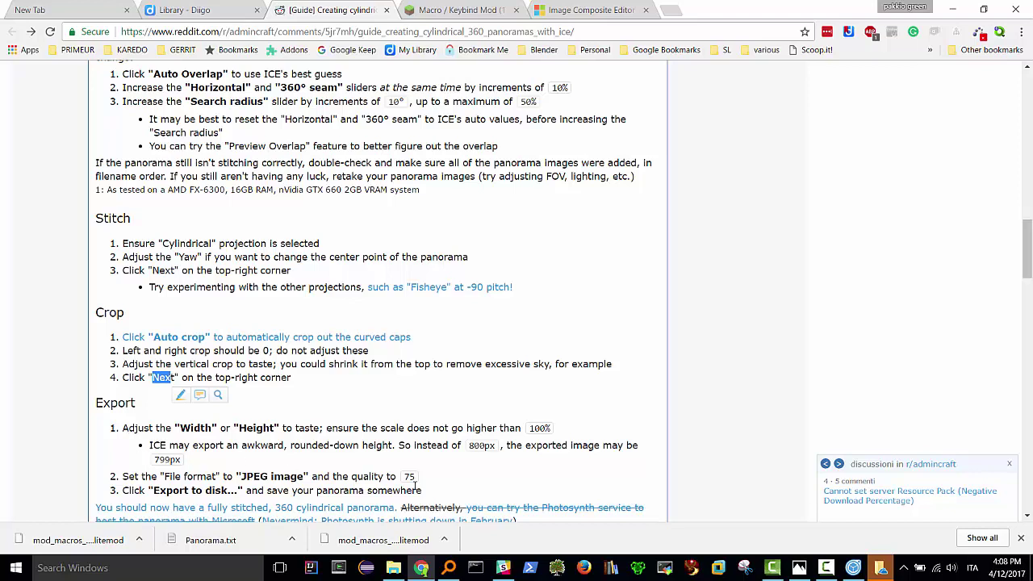
key(alt+Tab)
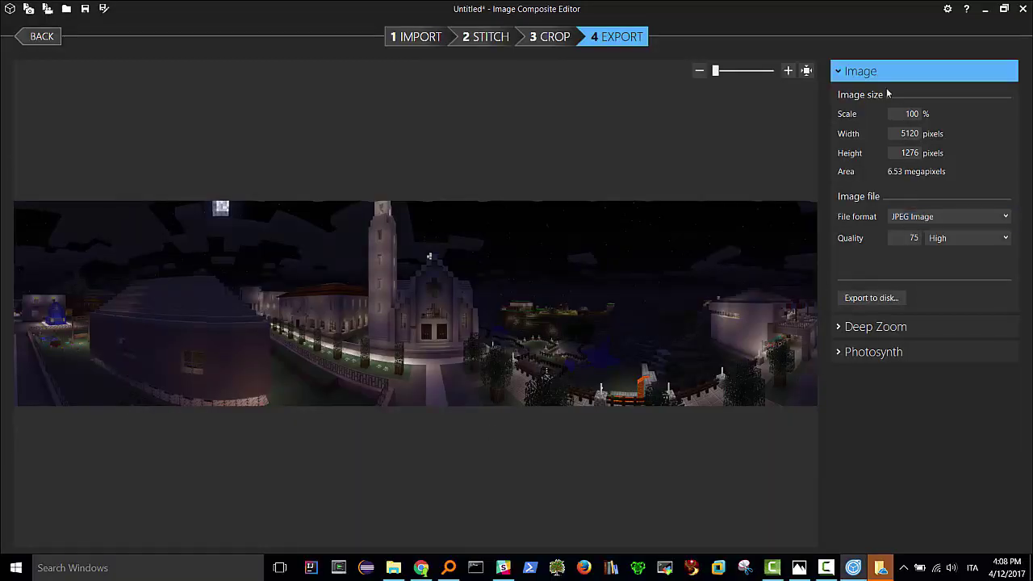
click(872, 299)
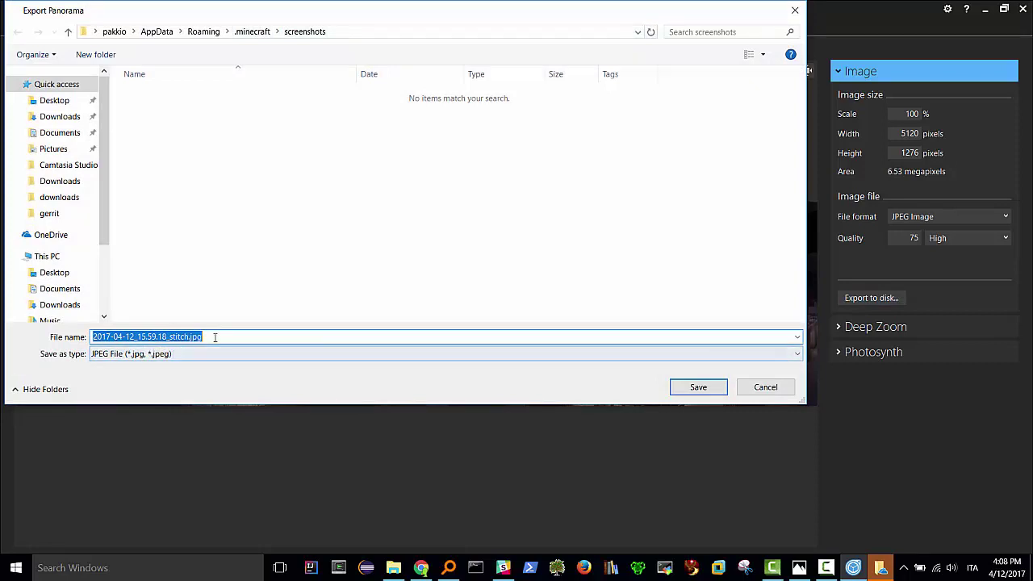
click(698, 387)
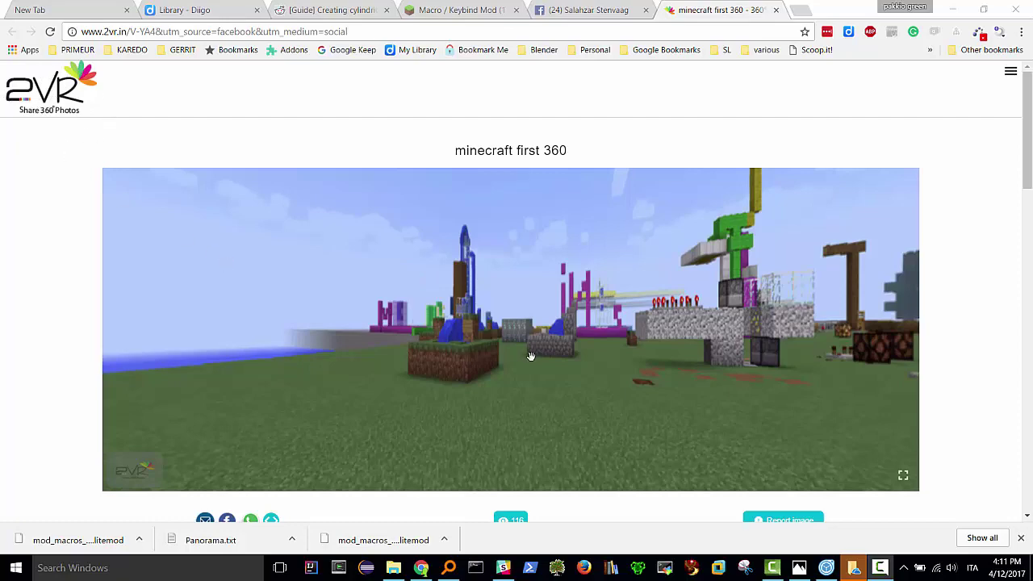
- On 2VR's Upload Photo page, choose 2017-04-12_15.59.18_stitch.jpg from %appdata%\.minecraft\screenshots
drag(531, 357, 425, 363)
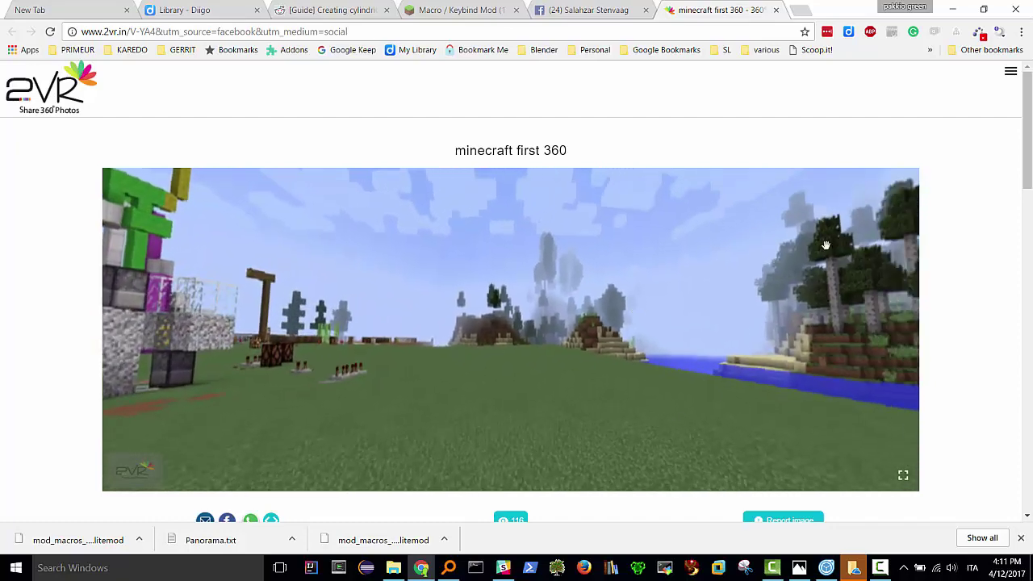
click(1011, 71)
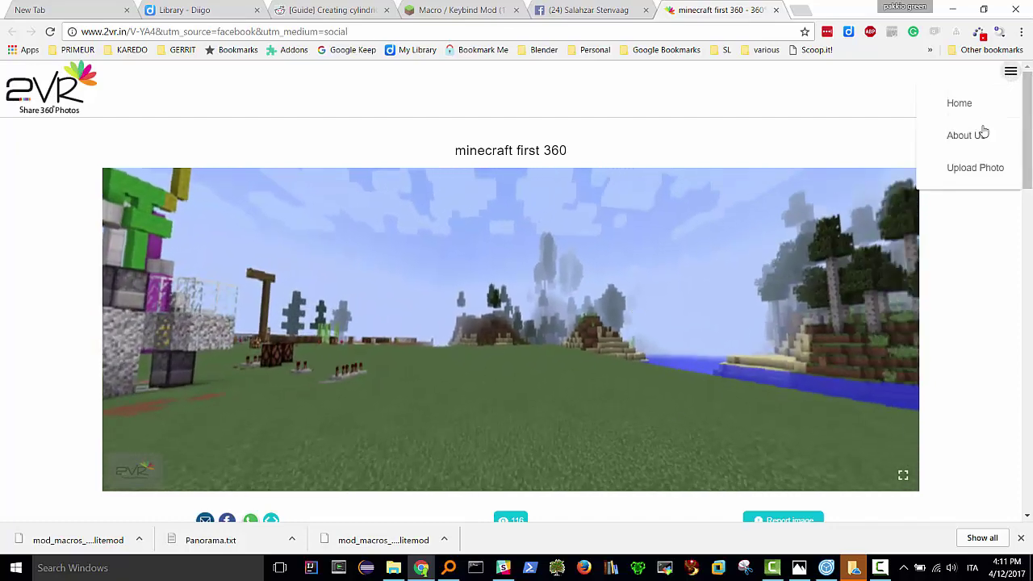
click(964, 170)
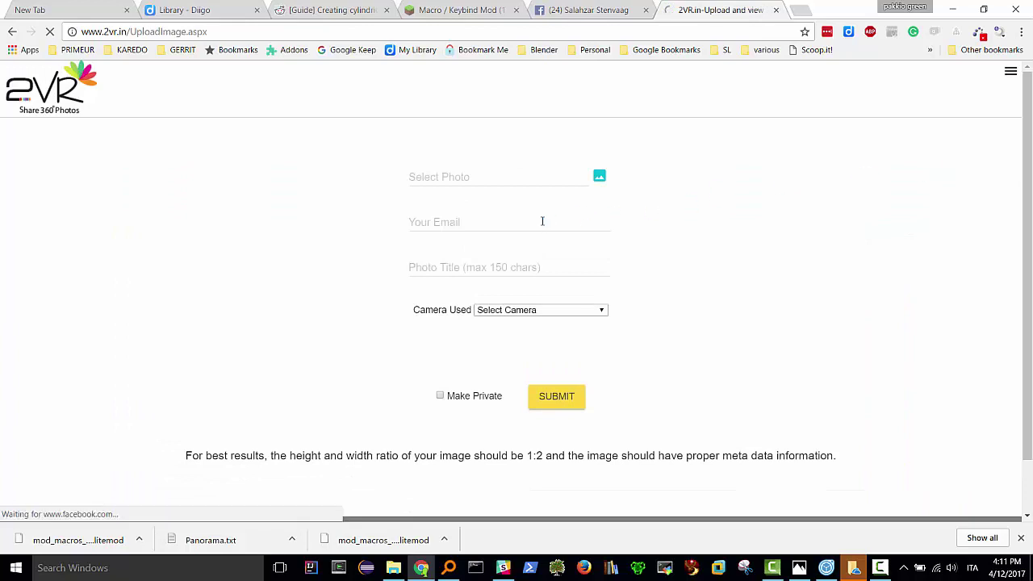
click(601, 176)
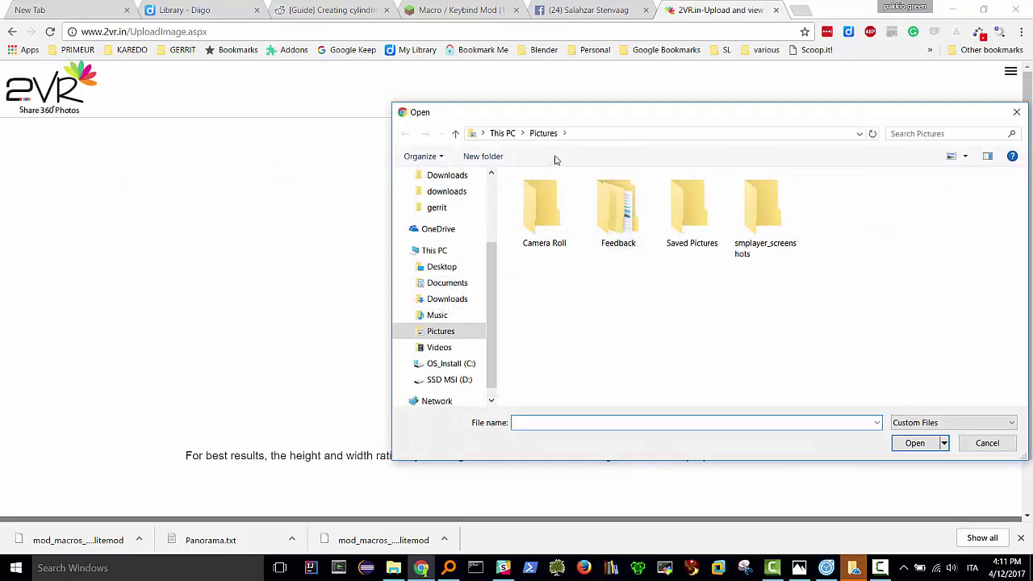
click(593, 133)
text(%appdata%)
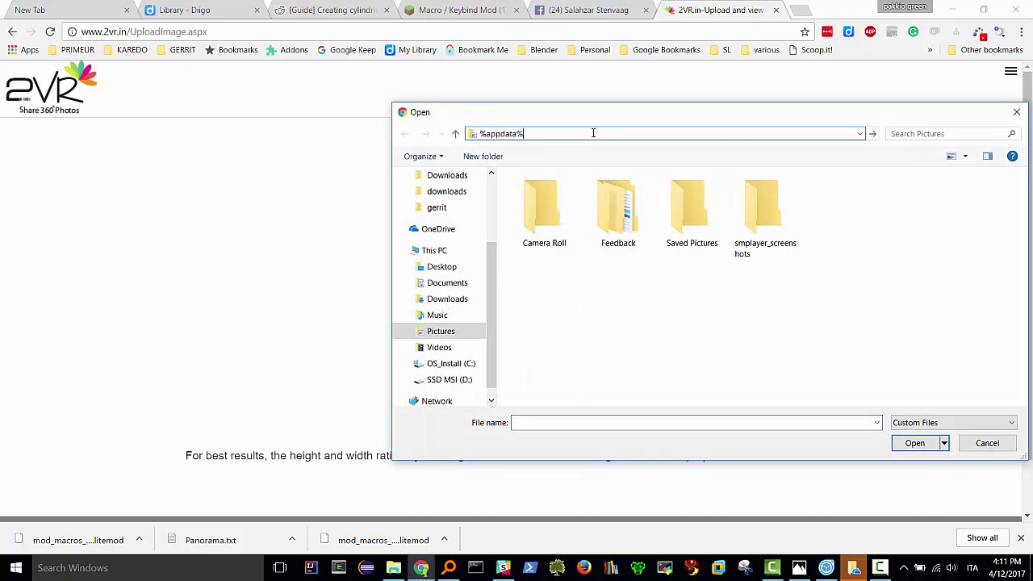
key(Return)
click(555, 198)
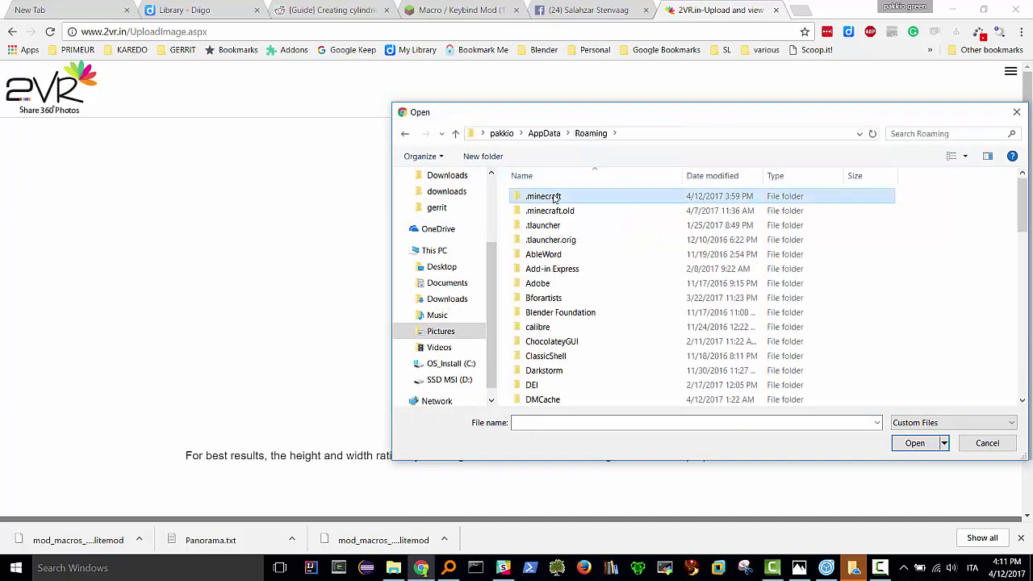
double_click(555, 197)
double_click(553, 298)
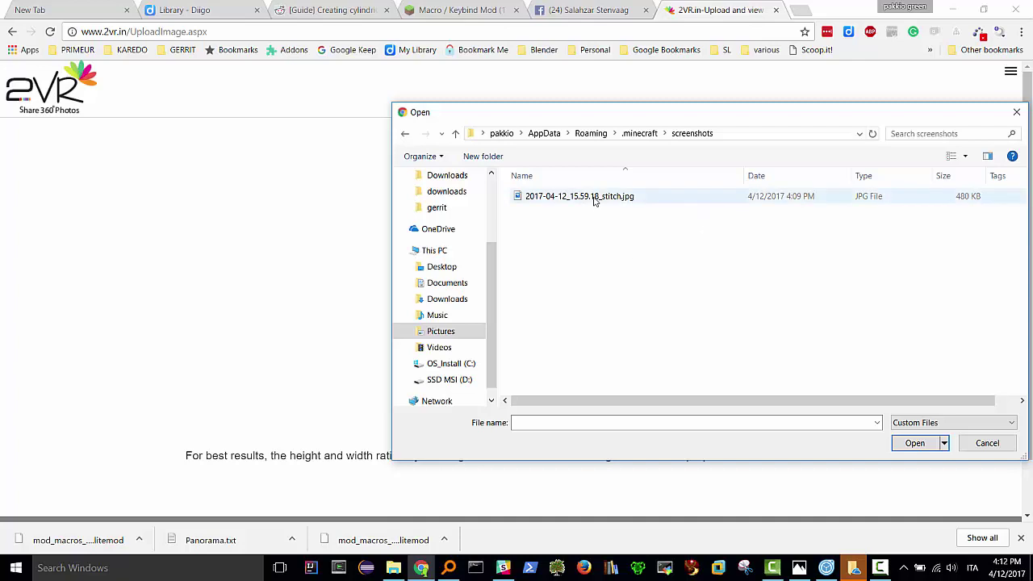
click(549, 196)
click(917, 449)
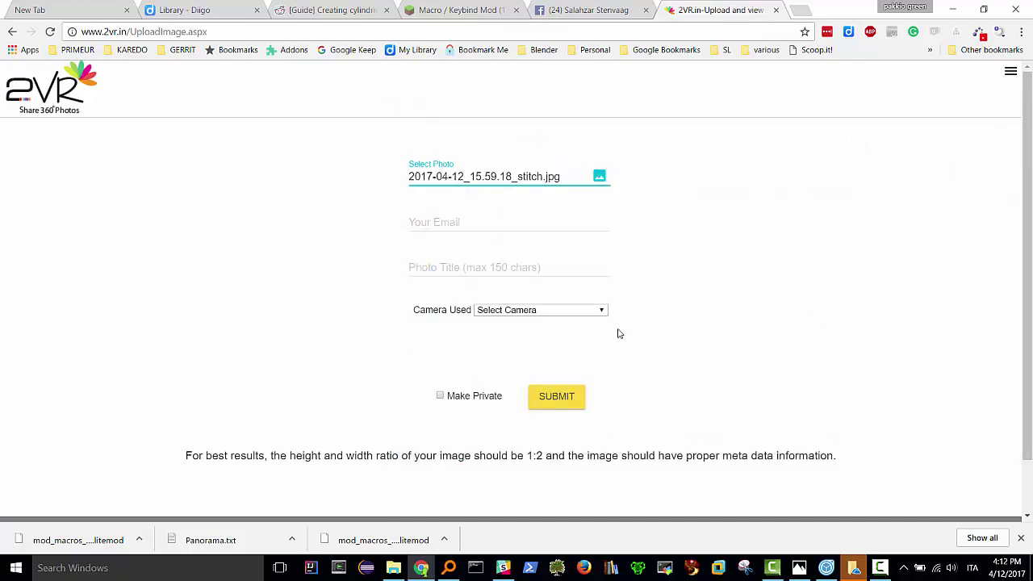
- Fill in your e-mail address and the title 'Chiesa per video', then submit the upload
click(433, 220)
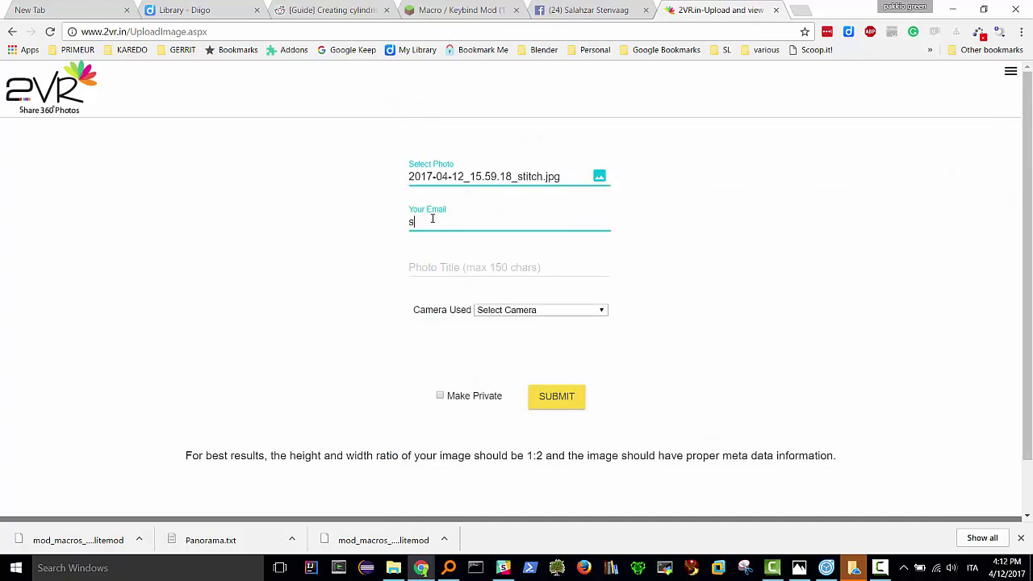
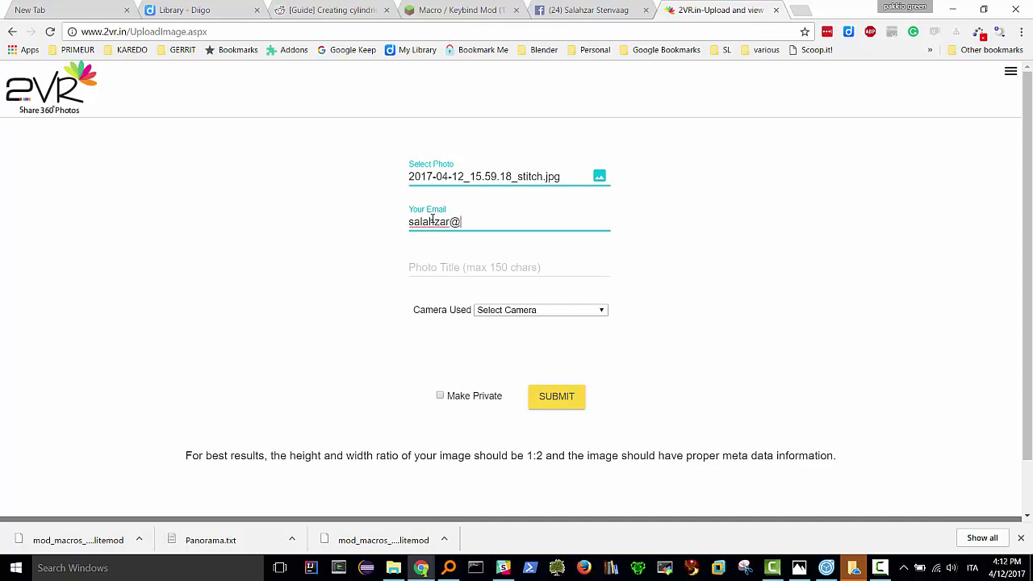
click(422, 267)
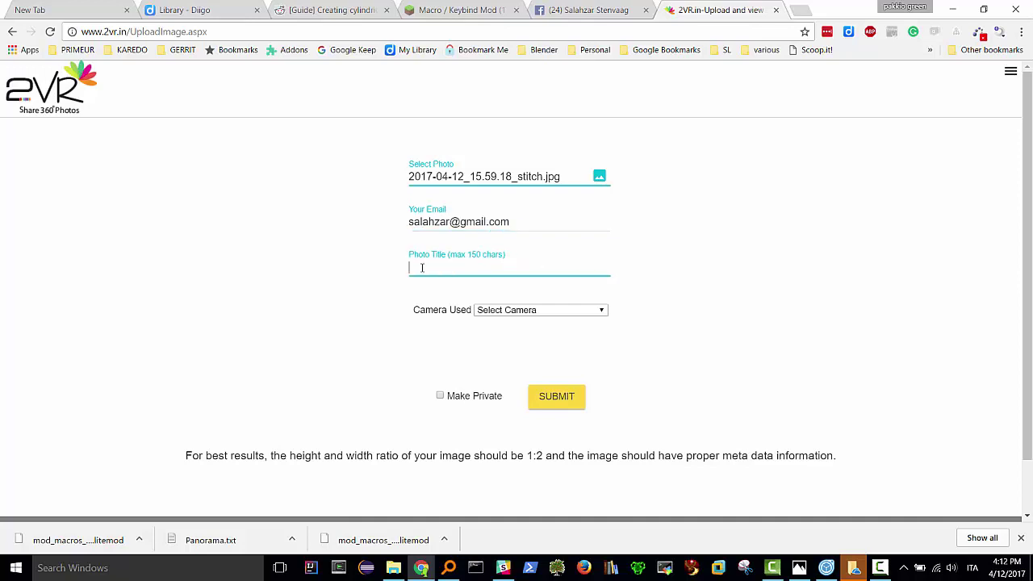
text(Chiesa per video)
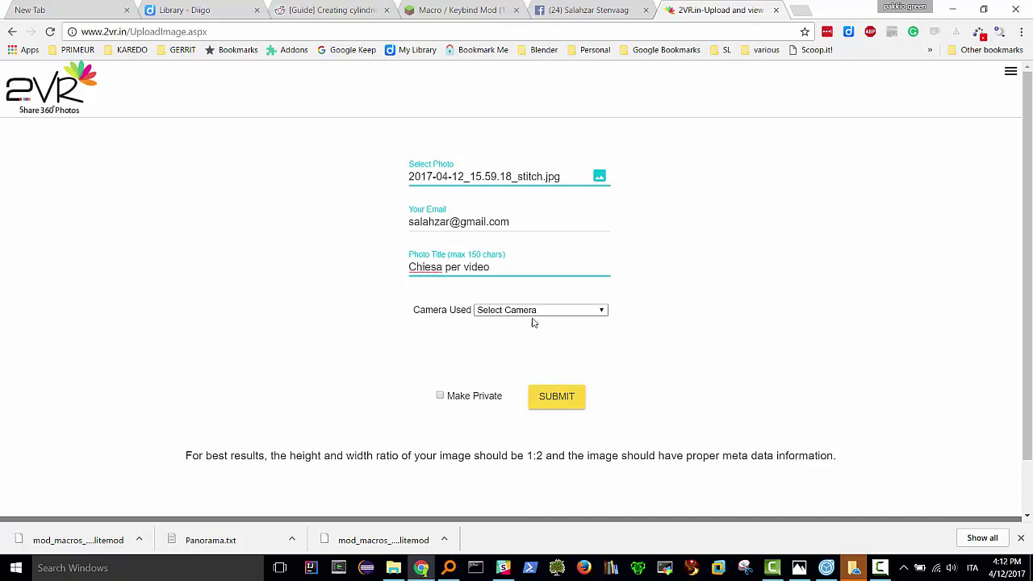
click(557, 398)
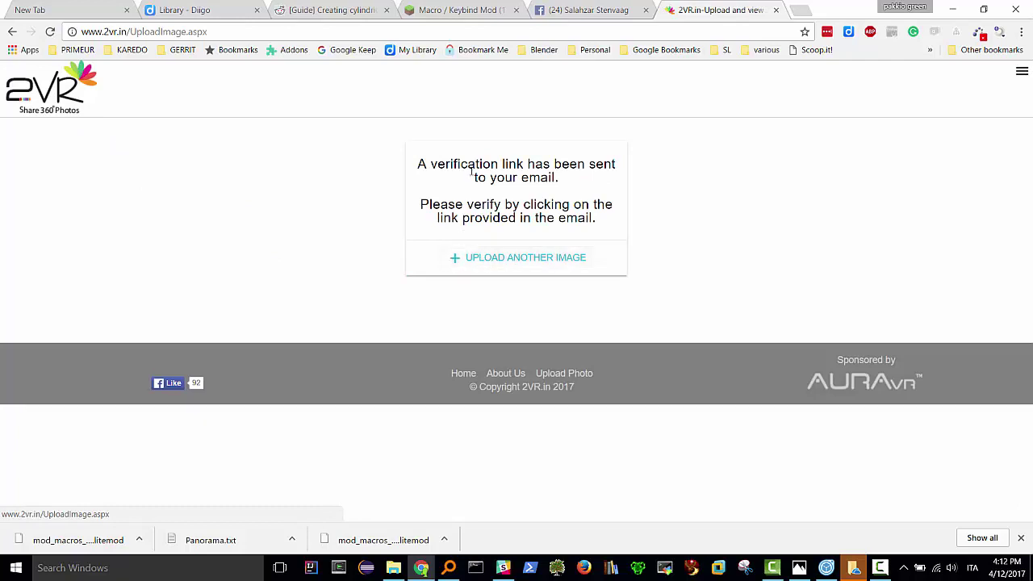
- Open gmail.com in a new tab and follow the 2VR 'Please verify your upload' link
click(800, 11)
text(gmail.com)
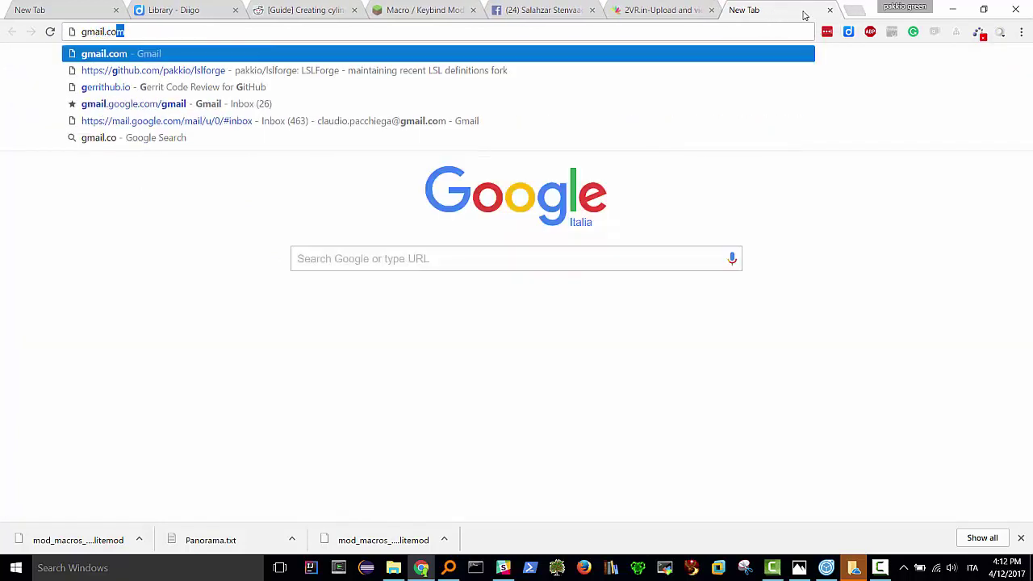
key(Return)
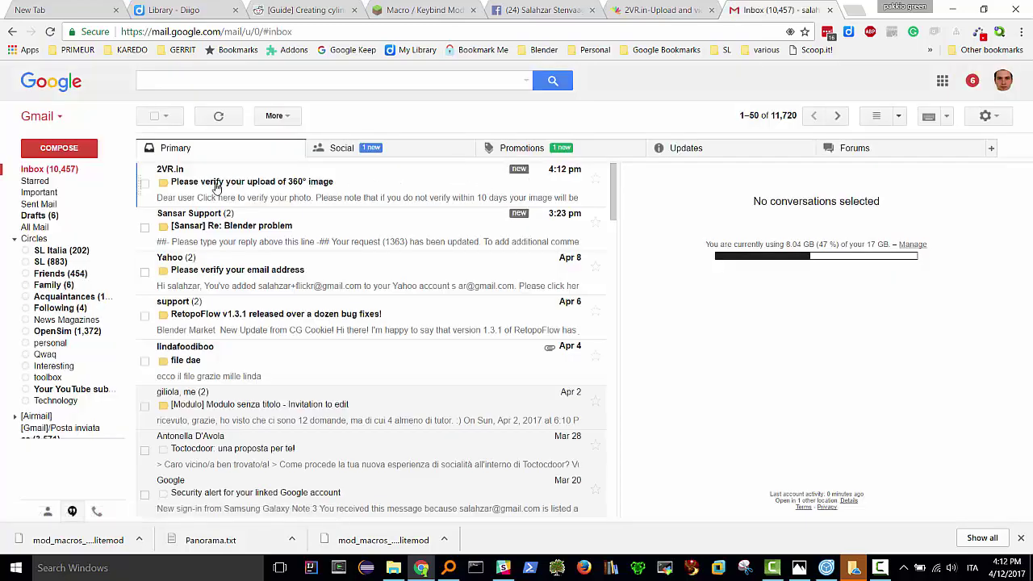
click(217, 187)
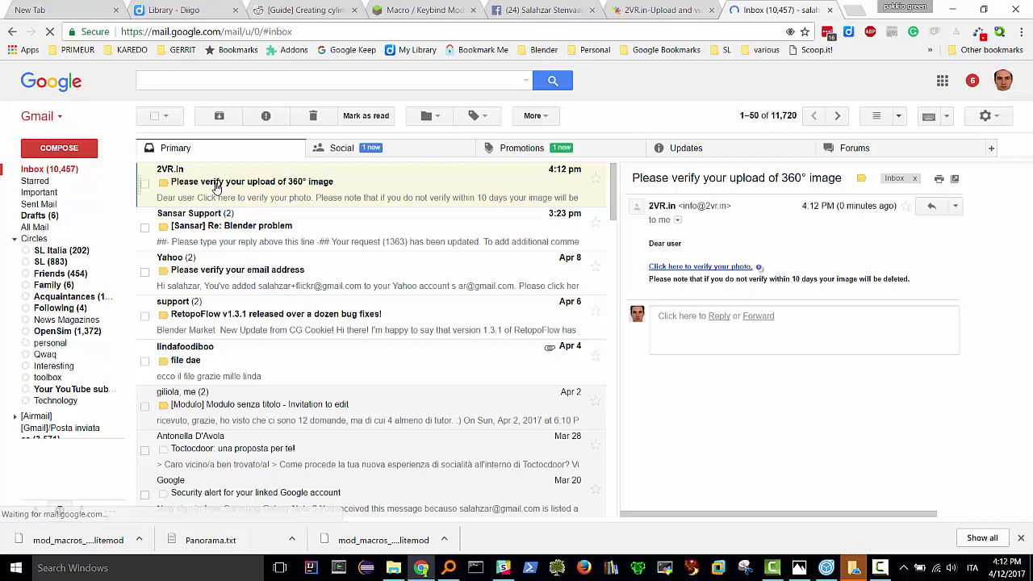
click(707, 268)
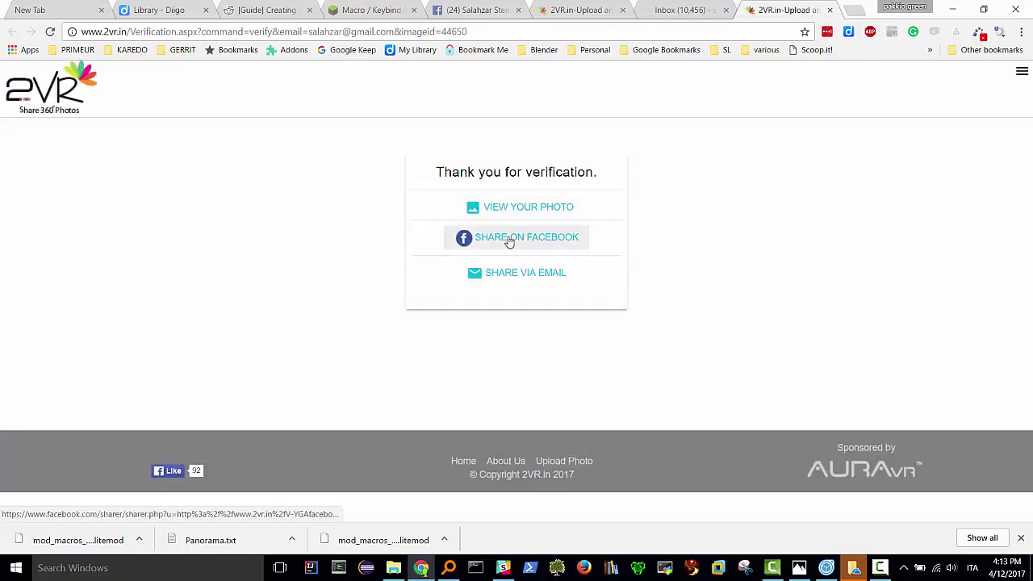
- Post the 2VR panorama to Facebook captioned 'Chiesa in edu3d ripresa a 360° per il tutorial.'
click(509, 241)
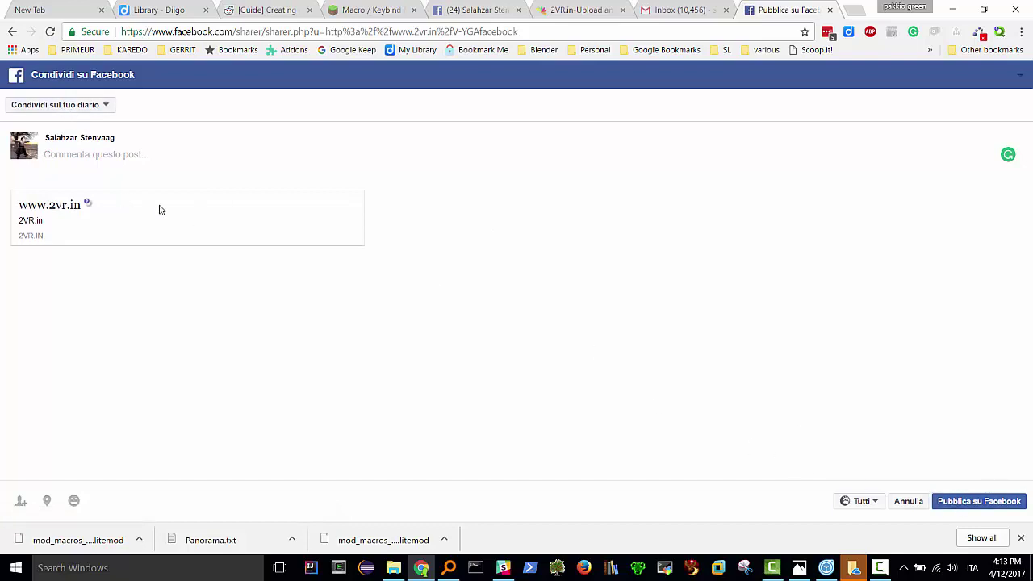
text(Chi)
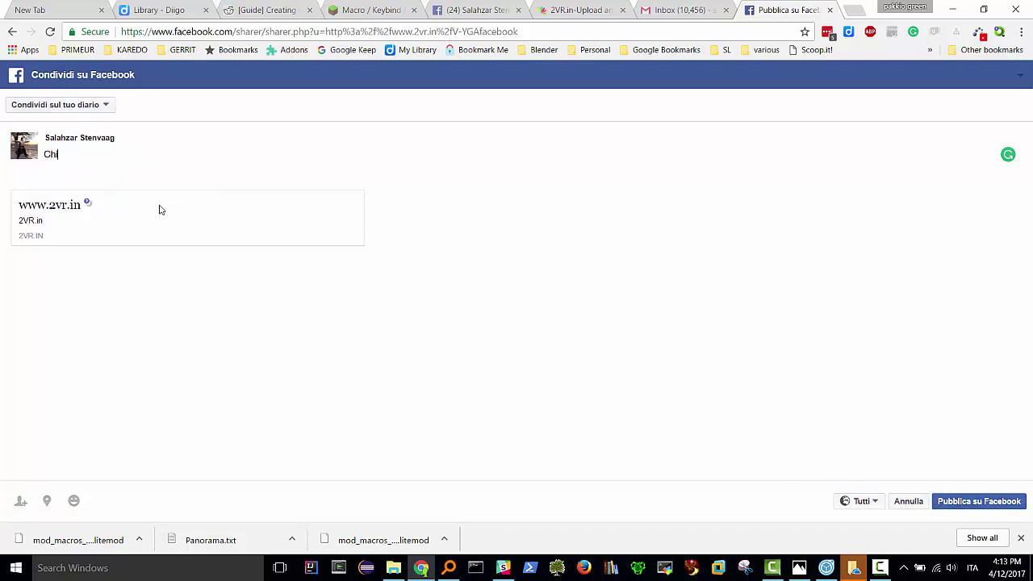
text(esa in edu3d ripresa a 360)
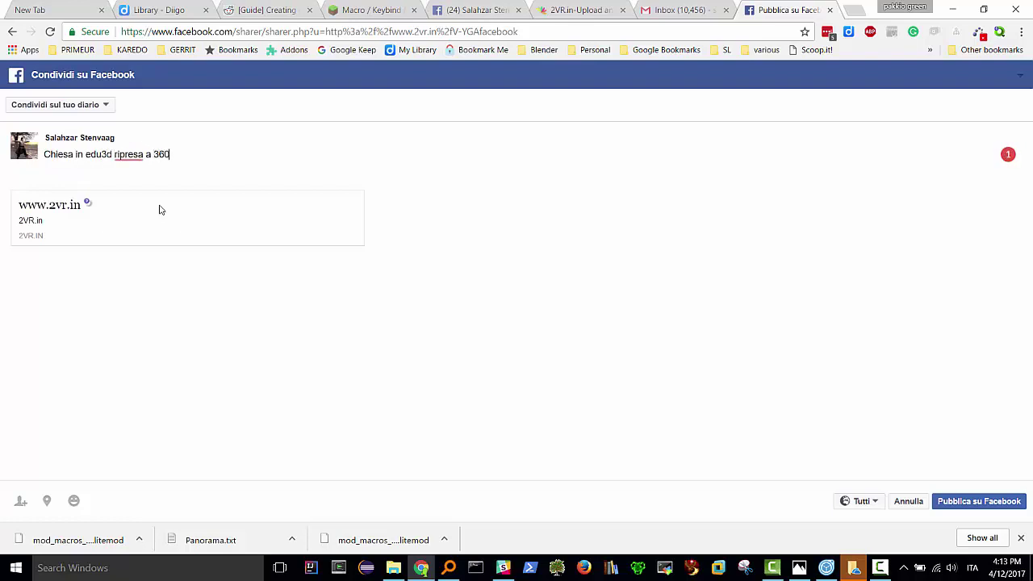
text(° per il tutorial.)
click(971, 506)
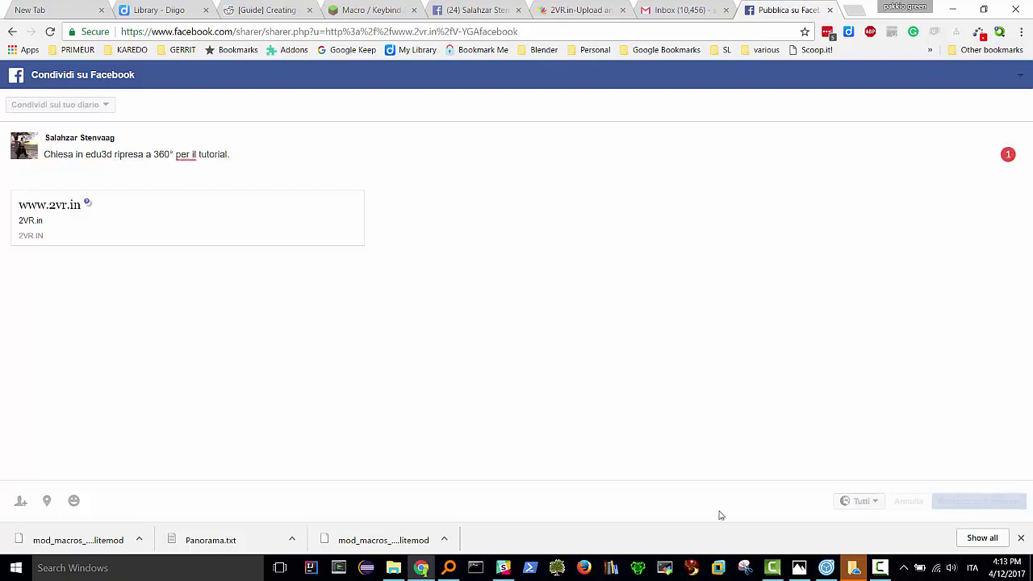